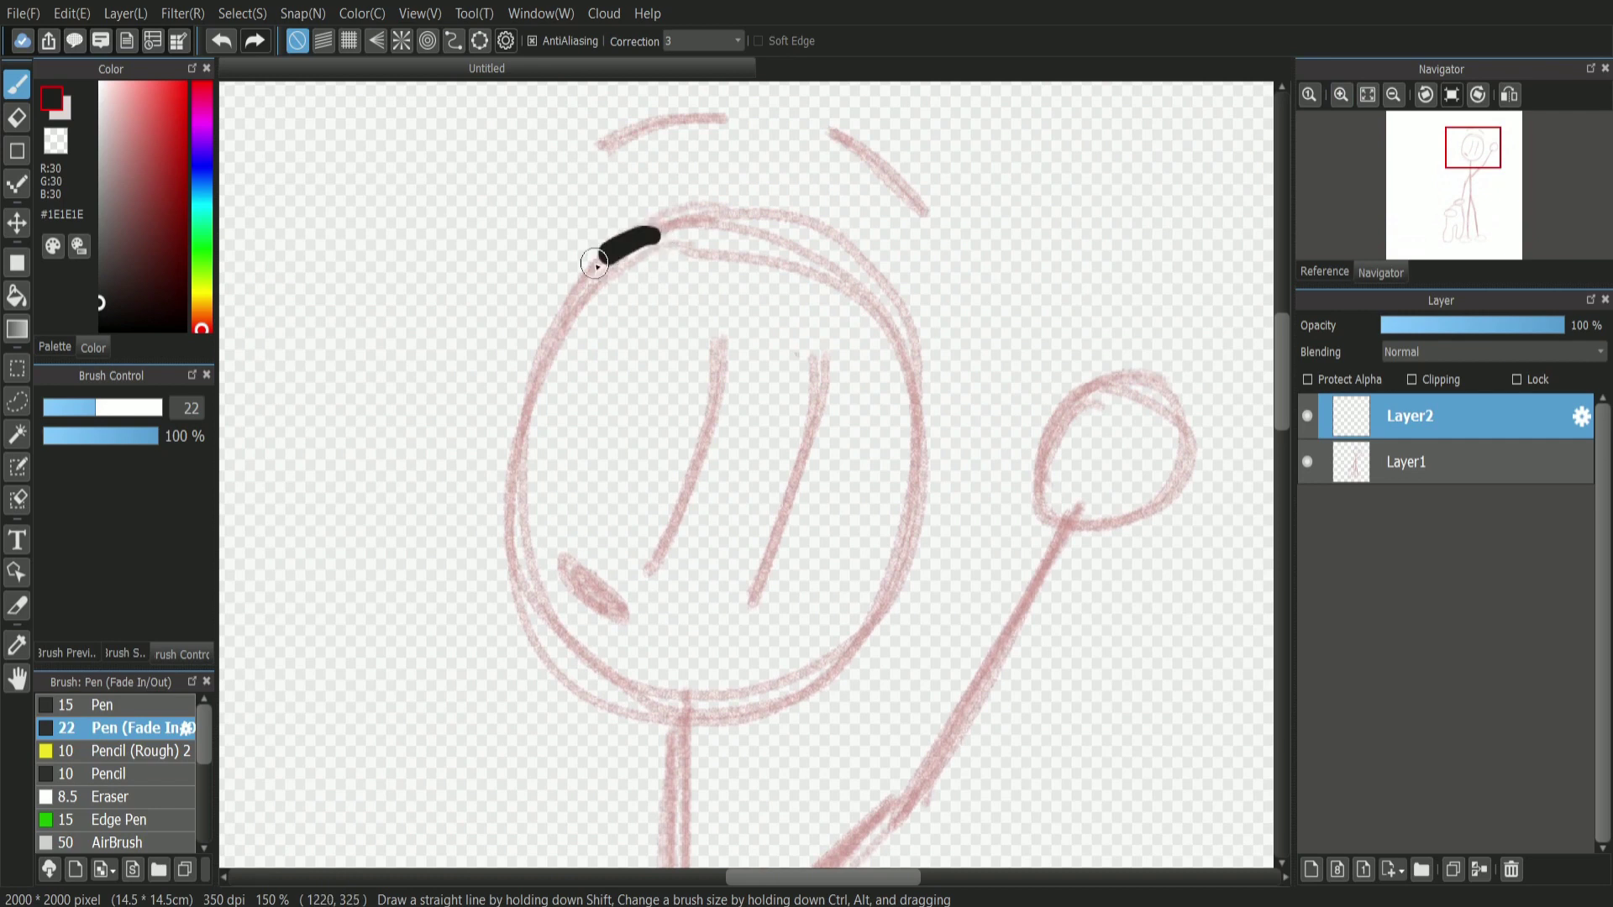
# Undo the thick head stroke and switch to the Pen brush at size 15.
pyautogui.hotkey('ctrl', 'z')
pyautogui.click(153, 706)
# Try to trace the sketched head outline freehand on Layer2, undoing each stroke.
pyautogui.moveTo(676, 229)
pyautogui.mouseDown()
pyautogui.moveTo(511, 535)
pyautogui.moveTo(889, 561)
pyautogui.moveTo(578, 632)
pyautogui.mouseUp()
pyautogui.hotkey('ctrl', 'z')
pyautogui.hotkey('ctrl', 'z')
pyautogui.moveTo(707, 227)
pyautogui.mouseDown()
pyautogui.moveTo(889, 406)
pyautogui.moveTo(659, 207)
pyautogui.moveTo(924, 559)
pyautogui.moveTo(680, 235)
pyautogui.mouseUp()
pyautogui.hotkey('ctrl', 'z')
pyautogui.hotkey('ctrl', 'z')
pyautogui.hotkey('ctrl', 'z')
pyautogui.moveTo(710, 244)
pyautogui.mouseDown()
pyautogui.moveTo(656, 239)
pyautogui.moveTo(953, 504)
pyautogui.moveTo(693, 215)
pyautogui.moveTo(619, 720)
pyautogui.moveTo(681, 277)
pyautogui.moveTo(592, 290)
pyautogui.moveTo(836, 619)
pyautogui.moveTo(672, 260)
pyautogui.mouseUp()
pyautogui.hotkey('ctrl', 'z')
pyautogui.hotkey('ctrl', 'z')
pyautogui.hotkey('ctrl', 'z')
pyautogui.hotkey('ctrl', 'z')
pyautogui.hotkey('ctrl', 'z')
pyautogui.hotkey('ctrl', 'z')
pyautogui.hotkey('ctrl', 'z')
pyautogui.moveTo(746, 255)
pyautogui.mouseDown()
pyautogui.moveTo(605, 320)
pyautogui.moveTo(737, 254)
pyautogui.moveTo(651, 243)
pyautogui.moveTo(868, 324)
pyautogui.moveTo(693, 238)
pyautogui.mouseUp()
pyautogui.hotkey('ctrl', 'z')
pyautogui.hotkey('ctrl', 'z')
pyautogui.hotkey('ctrl', 'z')
pyautogui.moveTo(714, 223)
pyautogui.mouseDown()
pyautogui.moveTo(555, 352)
pyautogui.moveTo(679, 242)
pyautogui.moveTo(462, 541)
pyautogui.moveTo(744, 273)
pyautogui.mouseUp()
pyautogui.hotkey('ctrl', 'z')
pyautogui.hotkey('ctrl', 'z')
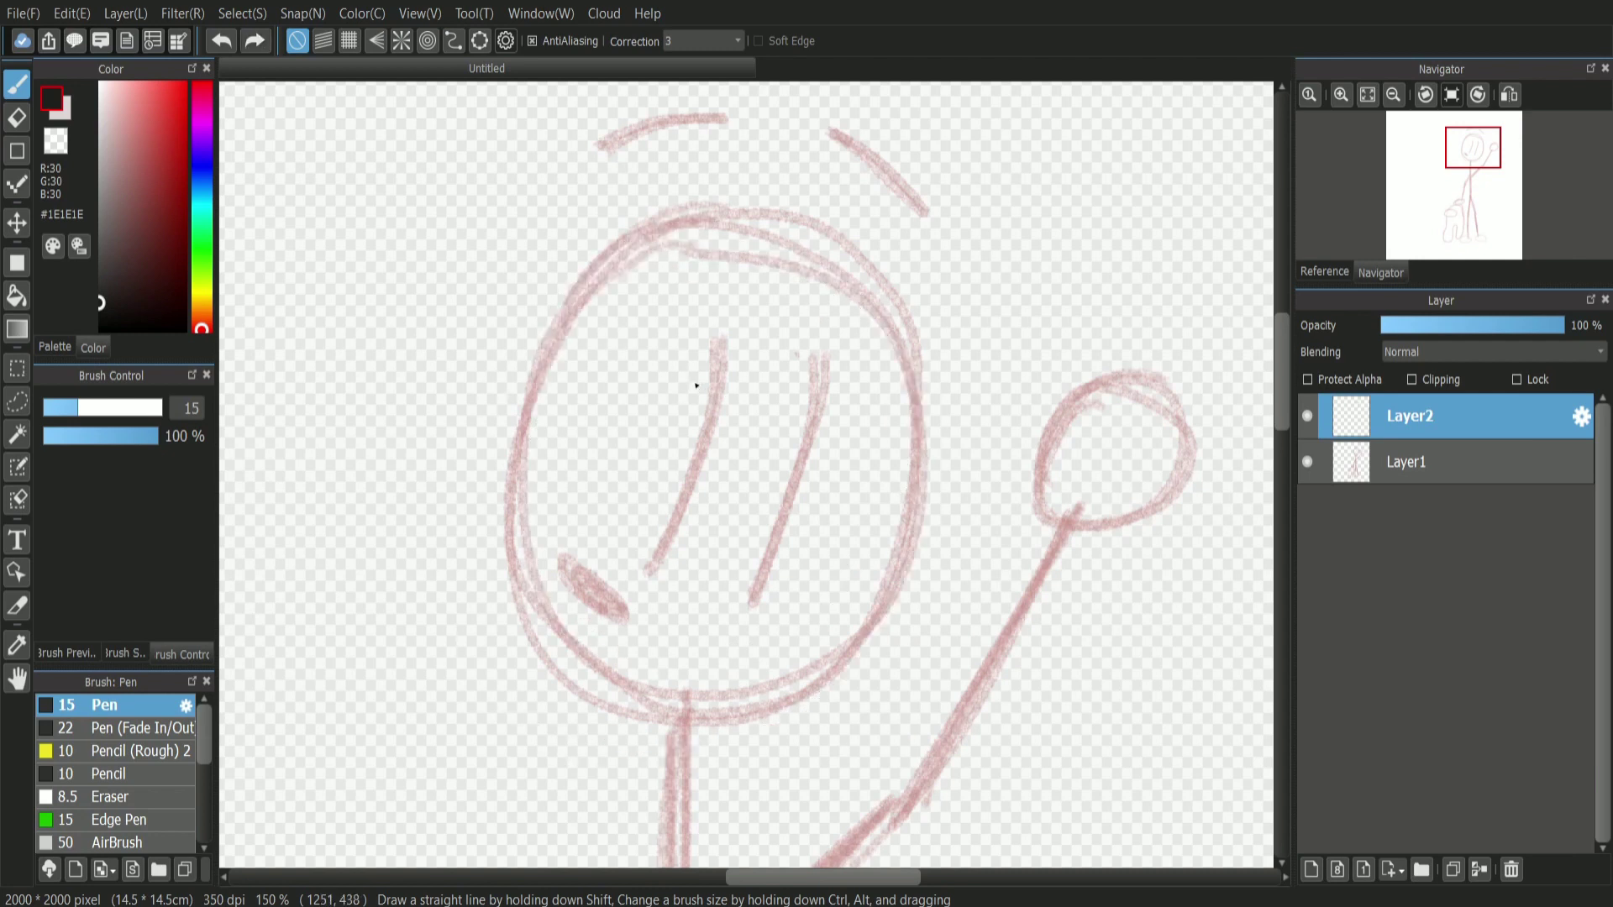
# Try to ink the head outline with the concentric circle snap, undoing the stroke.
pyautogui.click(427, 40)
pyautogui.click(505, 44)
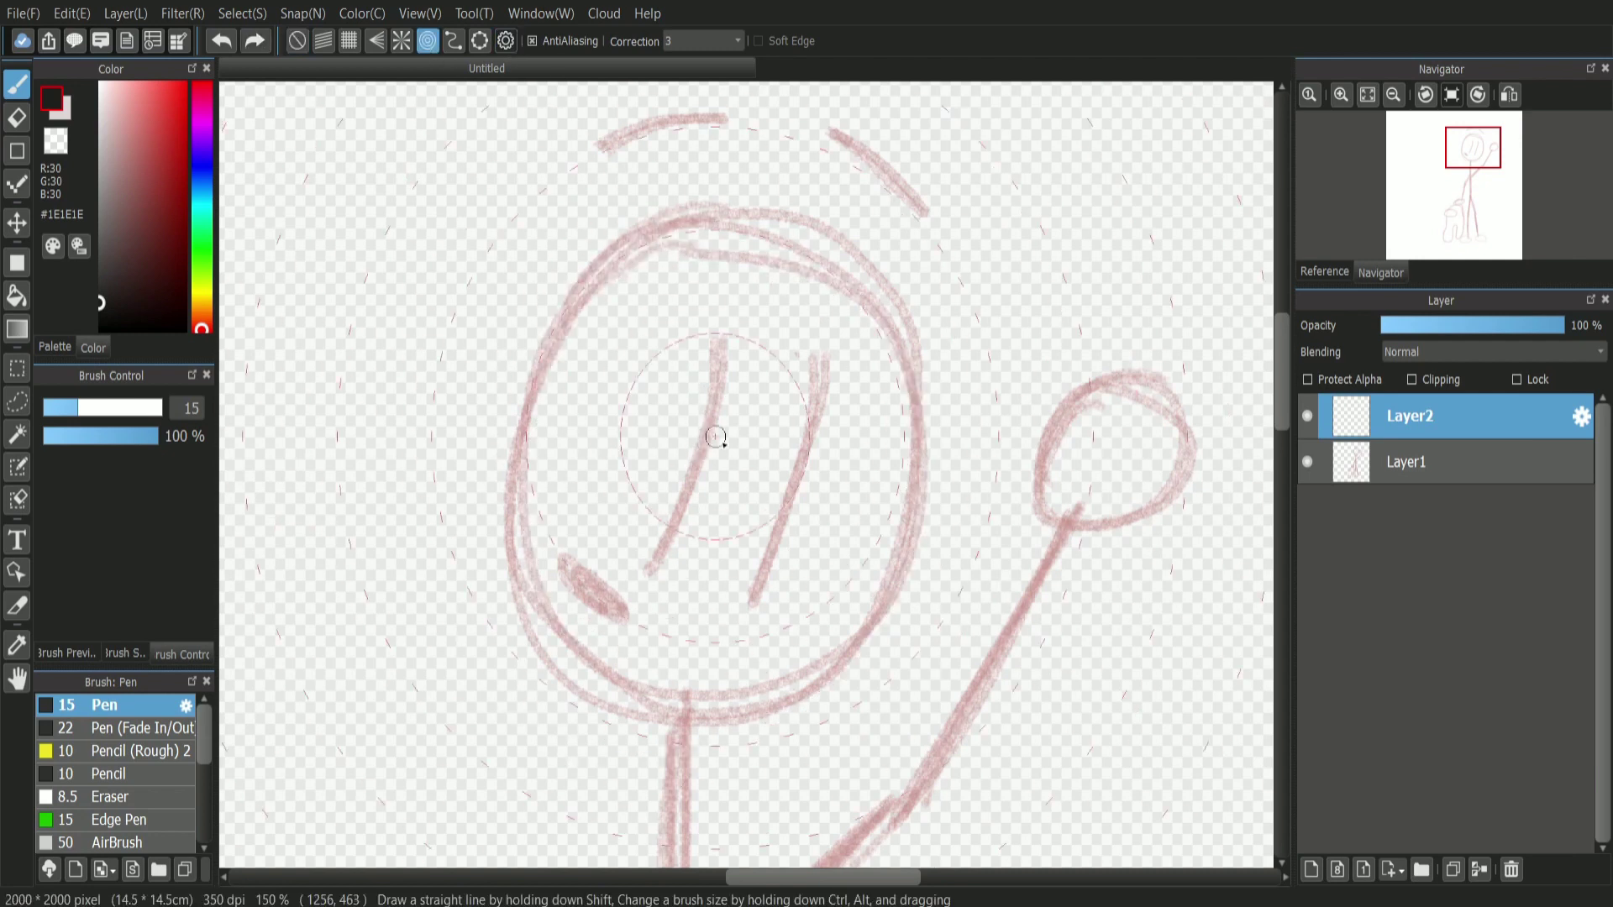
pyautogui.moveTo(551, 302)
pyautogui.mouseDown()
pyautogui.moveTo(864, 615)
pyautogui.moveTo(670, 281)
pyautogui.mouseUp()
pyautogui.hotkey('ctrl', 'z')
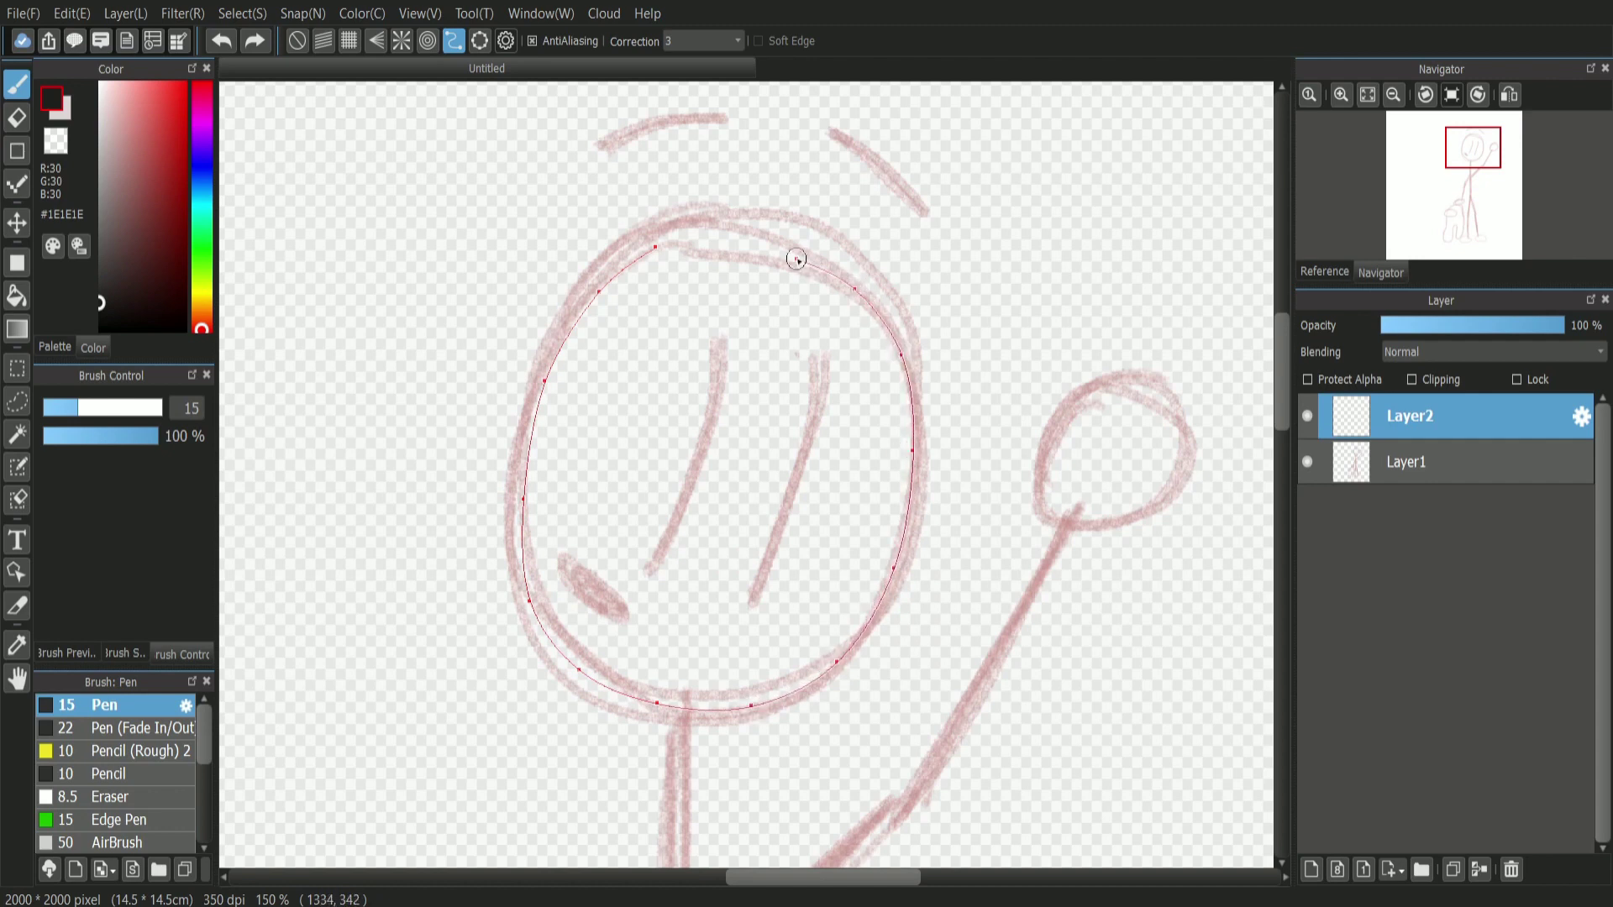
# Complete the curve snap path around the sketched head and ink the head outline along it.
pyautogui.click(661, 246)
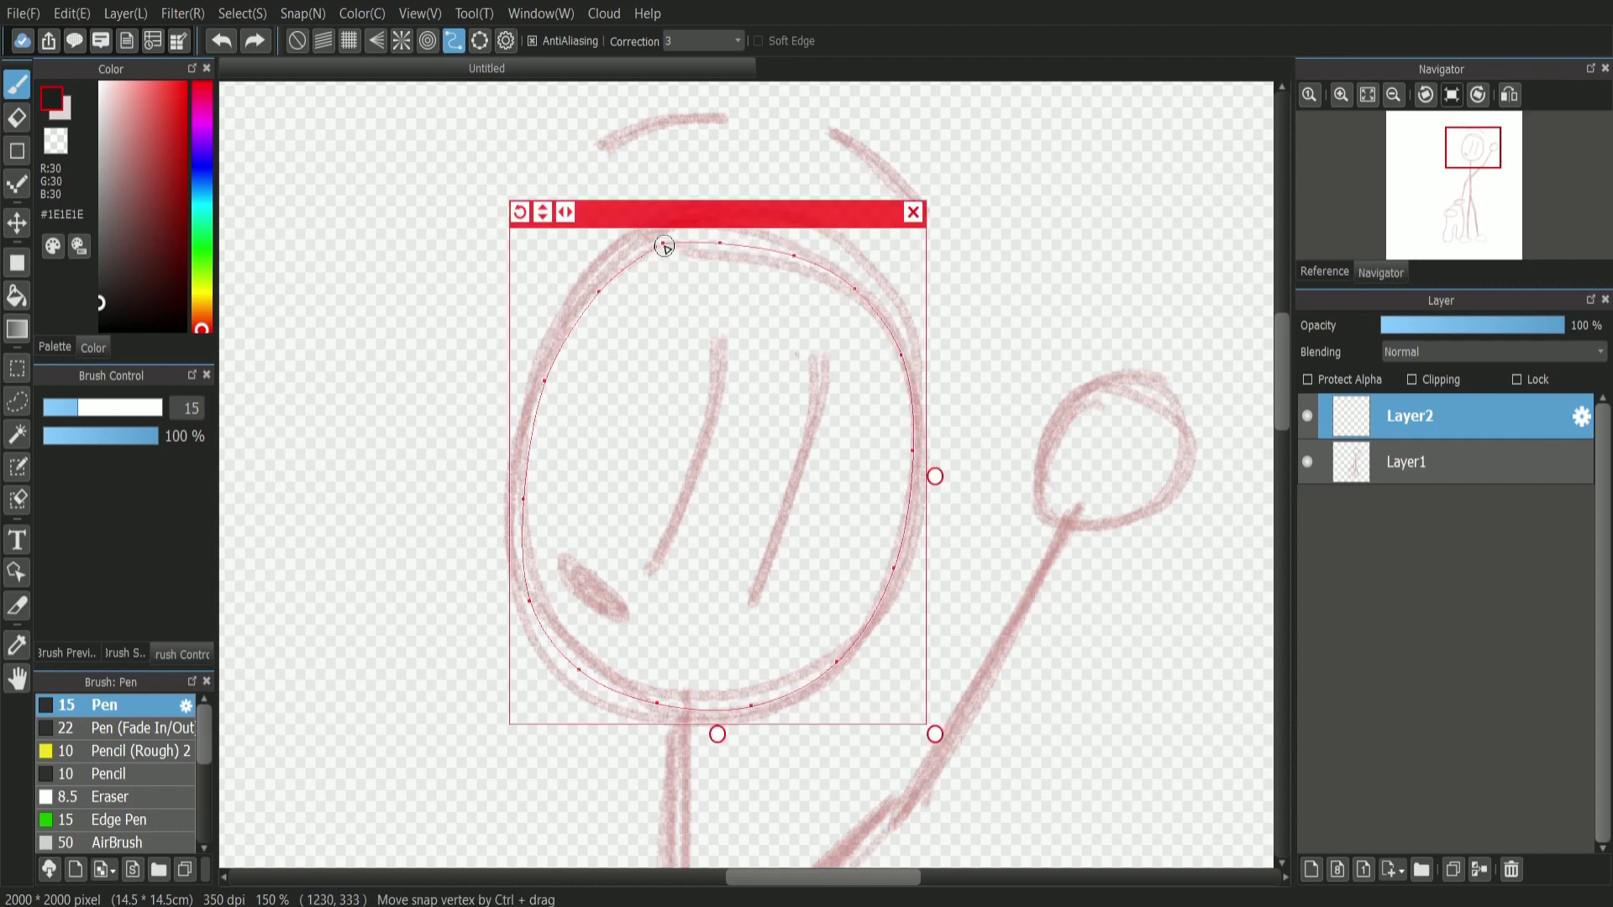
pyautogui.moveTo(812, 686); pyautogui.dragTo(663, 281)
pyautogui.click(912, 212)
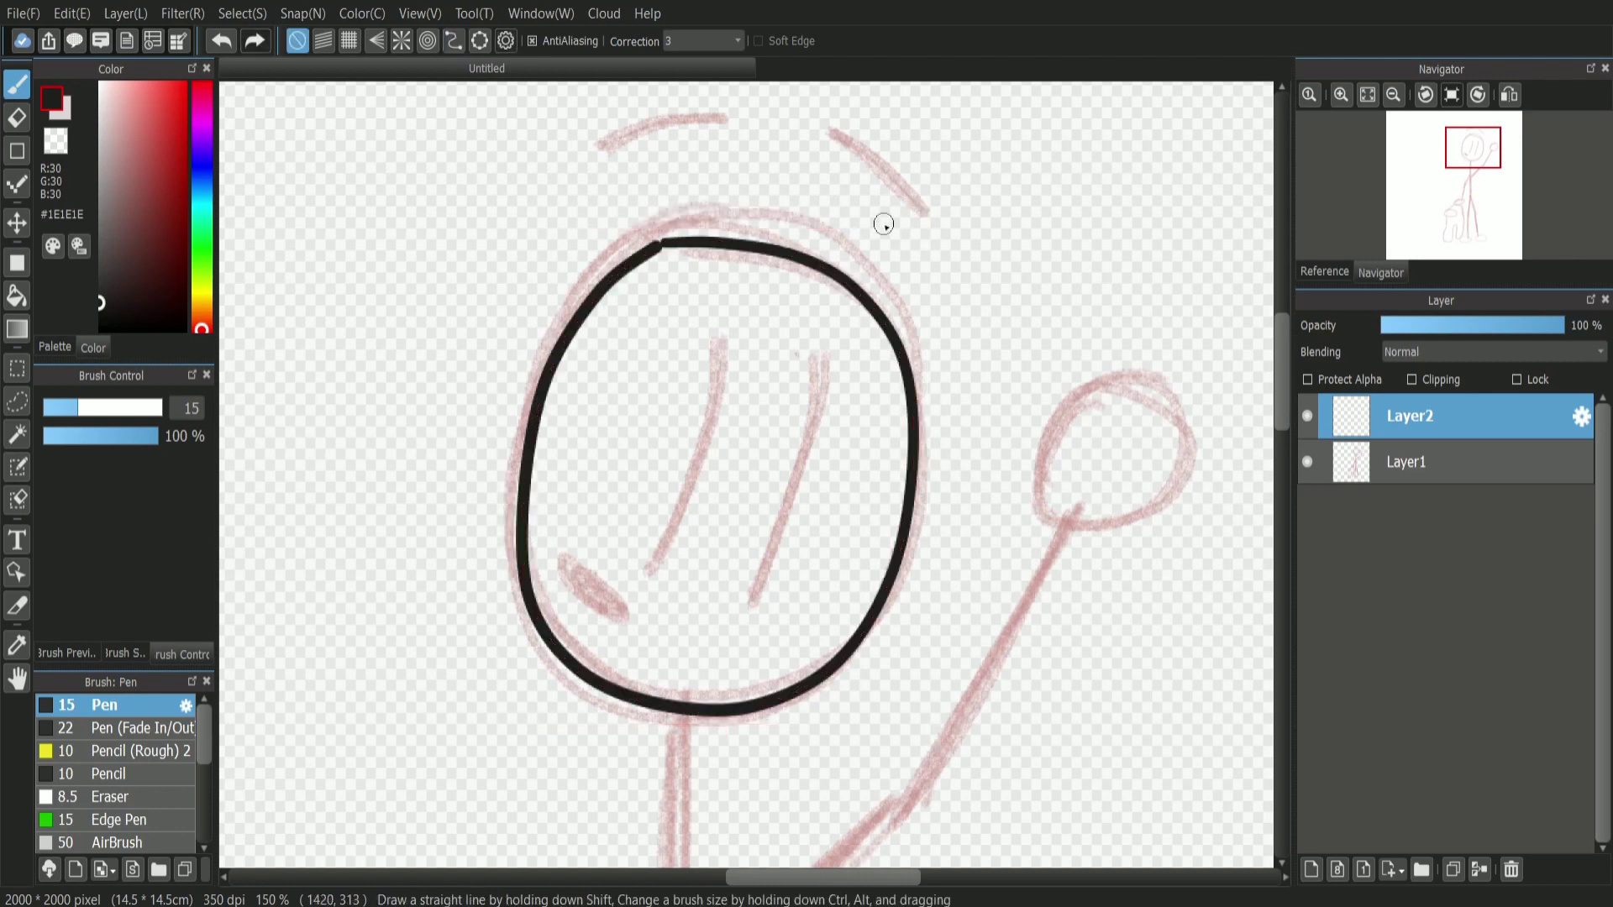
# Try to ink the two eye lines over the sketch inside the head, undoing the test strokes.
pyautogui.scroll(3, 1439, 194)
pyautogui.moveTo(1470, 164); pyautogui.dragTo(1467, 139)
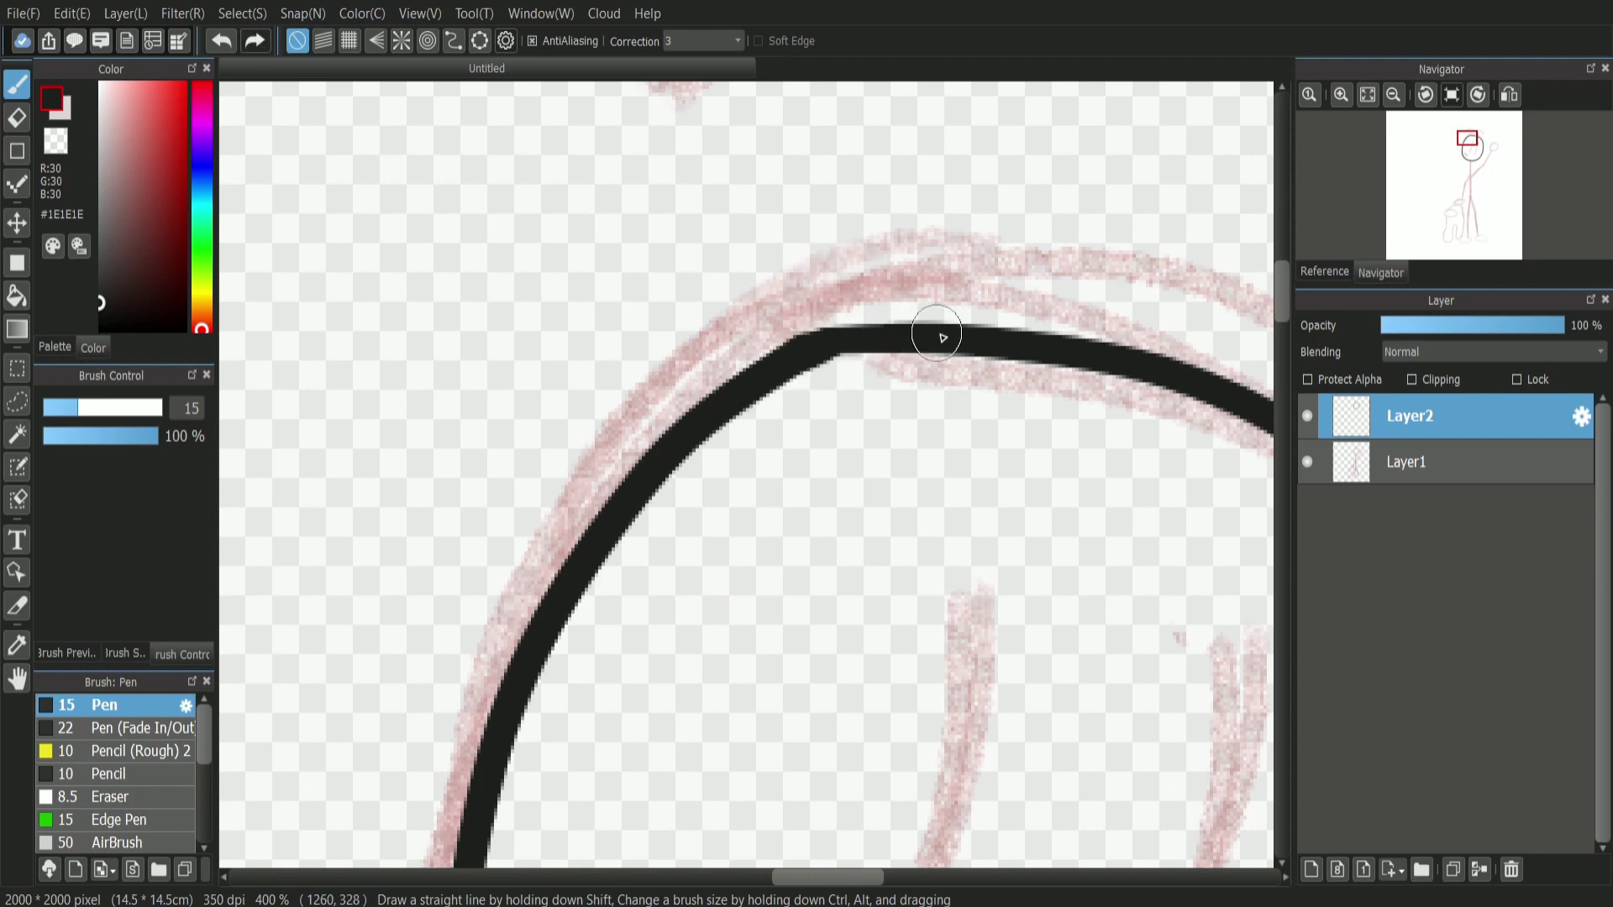
pyautogui.click(1393, 94)
pyautogui.click(1393, 94)
pyautogui.click(1342, 95)
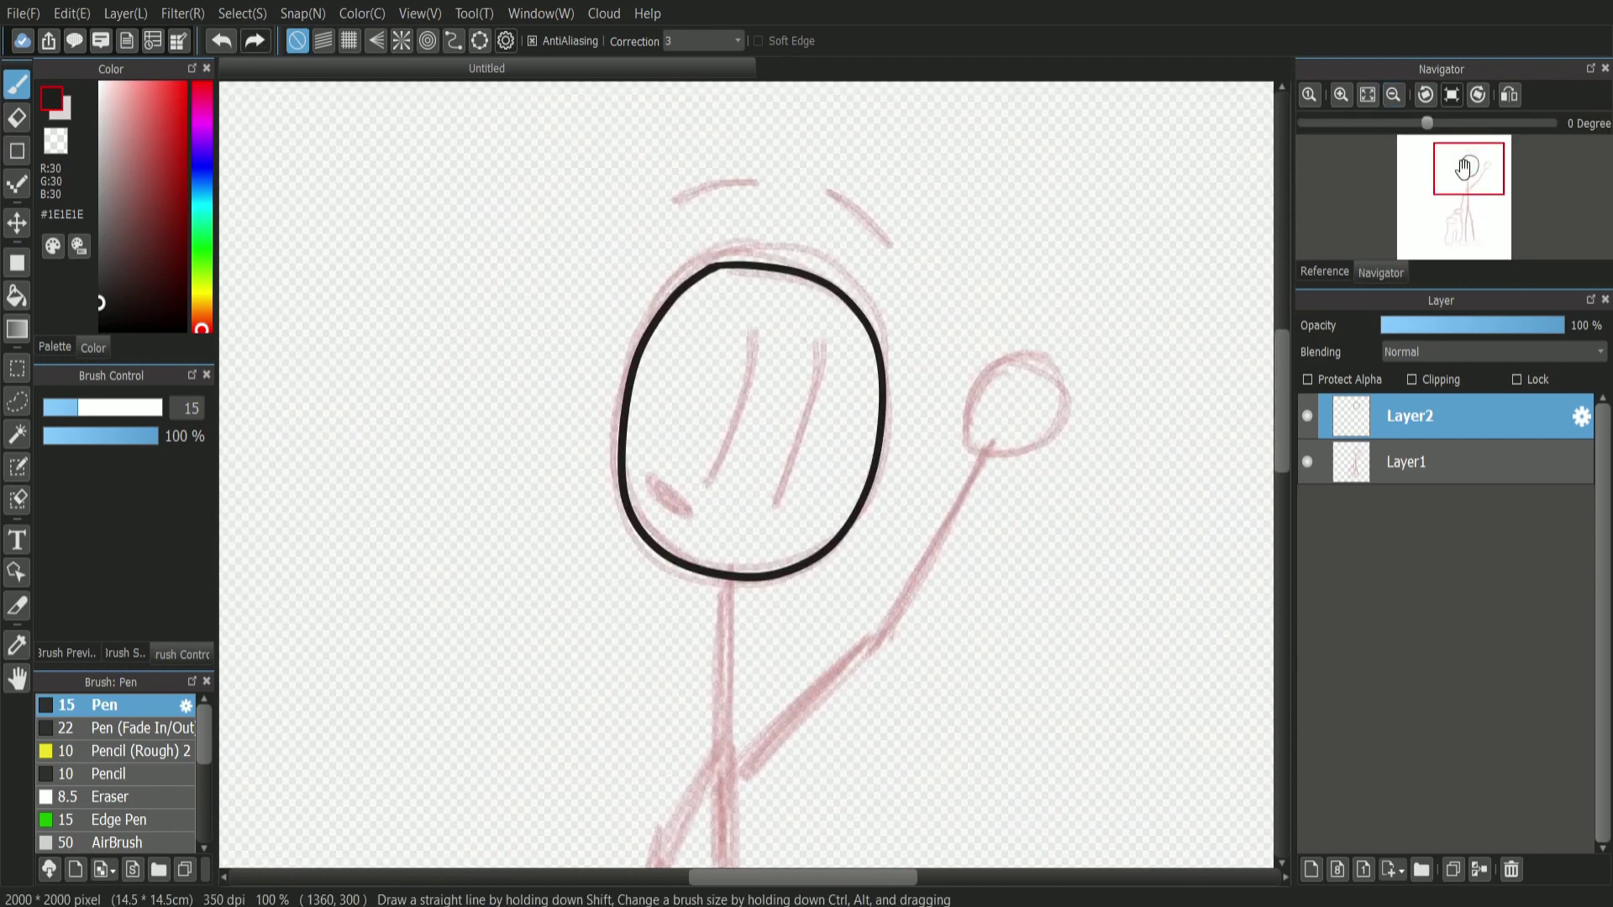
pyautogui.click(1342, 92)
pyautogui.moveTo(760, 165)
pyautogui.mouseDown()
pyautogui.moveTo(668, 485)
pyautogui.moveTo(741, 288)
pyautogui.moveTo(676, 462)
pyautogui.moveTo(685, 493)
pyautogui.moveTo(668, 496)
pyautogui.moveTo(737, 320)
pyautogui.mouseUp()
pyautogui.hotkey('ctrl', 'z')
pyautogui.hotkey('ctrl', 'z')
pyautogui.hotkey('ctrl', 'z')
pyautogui.hotkey('ctrl', 'z')
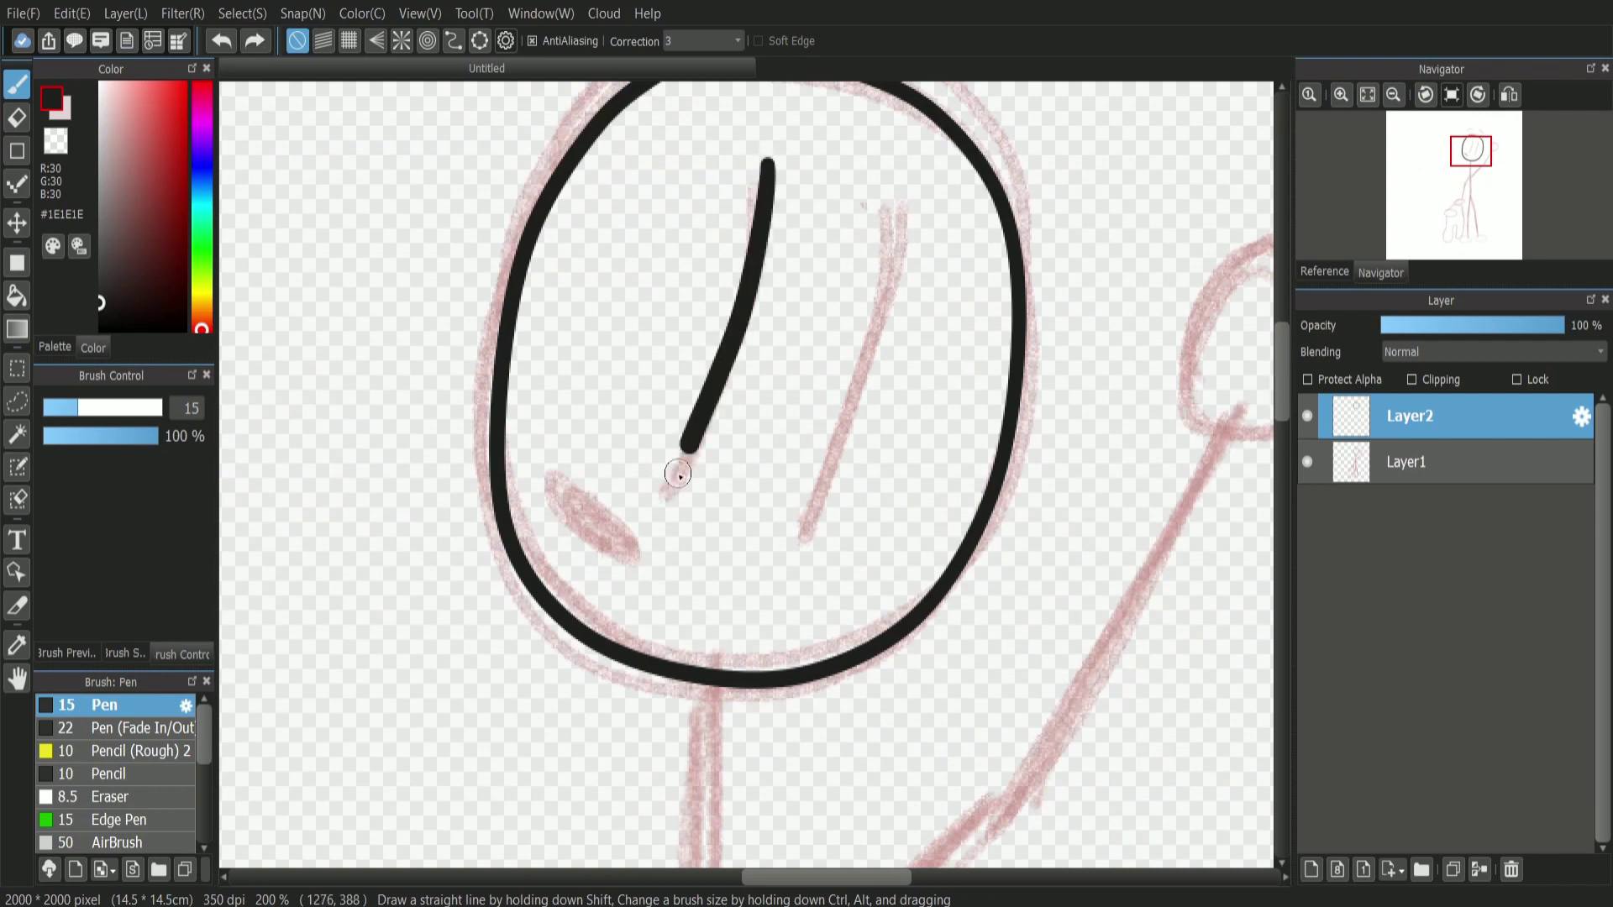
pyautogui.hotkey('ctrl', 'z')
pyautogui.hotkey('ctrl', 'z')
pyautogui.moveTo(768, 160); pyautogui.dragTo(689, 491)
pyautogui.moveTo(894, 161); pyautogui.dragTo(840, 470)
pyautogui.hotkey('ctrl', 'z')
pyautogui.hotkey('ctrl', 'z')
pyautogui.hotkey('ctrl', 'y')
pyautogui.hotkey('ctrl', 'z')
pyautogui.hotkey('ctrl', 'z')
pyautogui.hotkey('ctrl', 'y')
pyautogui.hotkey('ctrl', 'z')
# Ink the two parallel, slightly curved eye lines over the sketch inside the head.
pyautogui.moveTo(767, 163); pyautogui.dragTo(677, 510)
pyautogui.moveTo(903, 177)
pyautogui.mouseDown()
pyautogui.moveTo(840, 510)
pyautogui.moveTo(874, 359)
pyautogui.moveTo(800, 542)
pyautogui.mouseUp()
pyautogui.hotkey('ctrl', 'z')
pyautogui.hotkey('ctrl', 'z')
pyautogui.hotkey('ctrl', 'y')
pyautogui.hotkey('ctrl', 'z')
pyautogui.hotkey('ctrl', 'y')
pyautogui.hotkey('ctrl', 'z')
pyautogui.hotkey('ctrl', 'y')
pyautogui.hotkey('ctrl', 'z')
pyautogui.hotkey('ctrl', 'y')
pyautogui.hotkey('ctrl', 'z')
pyautogui.hotkey('ctrl', 'y')
pyautogui.hotkey('ctrl', 'z')
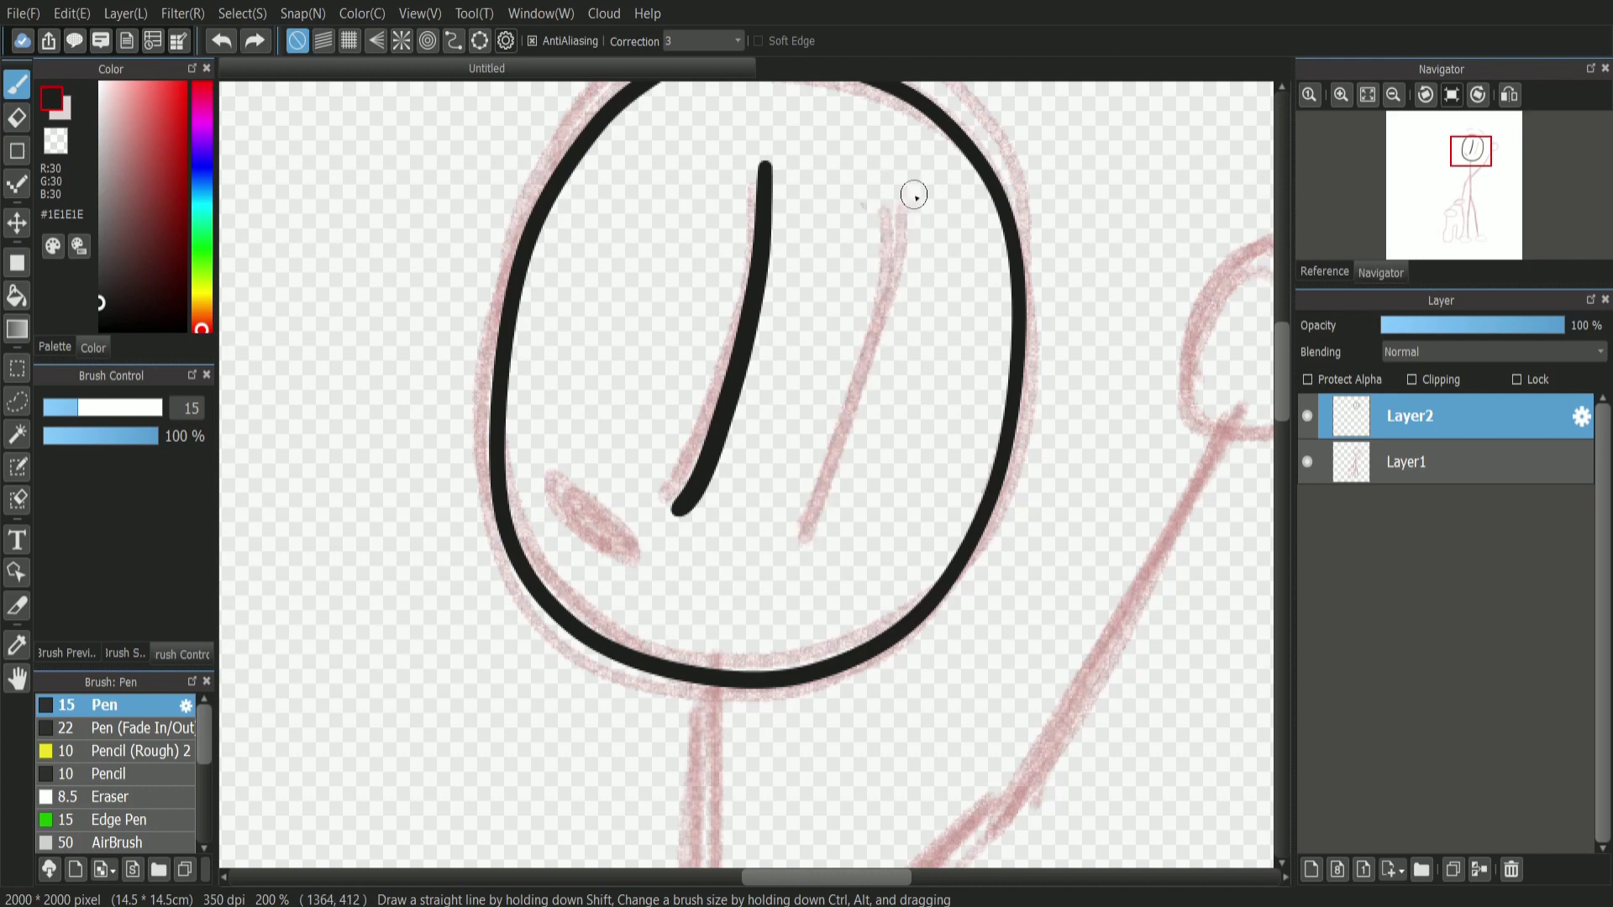
pyautogui.hotkey('ctrl', 'y')
pyautogui.hotkey('ctrl', 'z')
pyautogui.moveTo(888, 181)
pyautogui.mouseDown()
pyautogui.moveTo(808, 543)
pyautogui.moveTo(886, 272)
pyautogui.moveTo(806, 533)
pyautogui.mouseUp()
pyautogui.hotkey('ctrl', 'z')
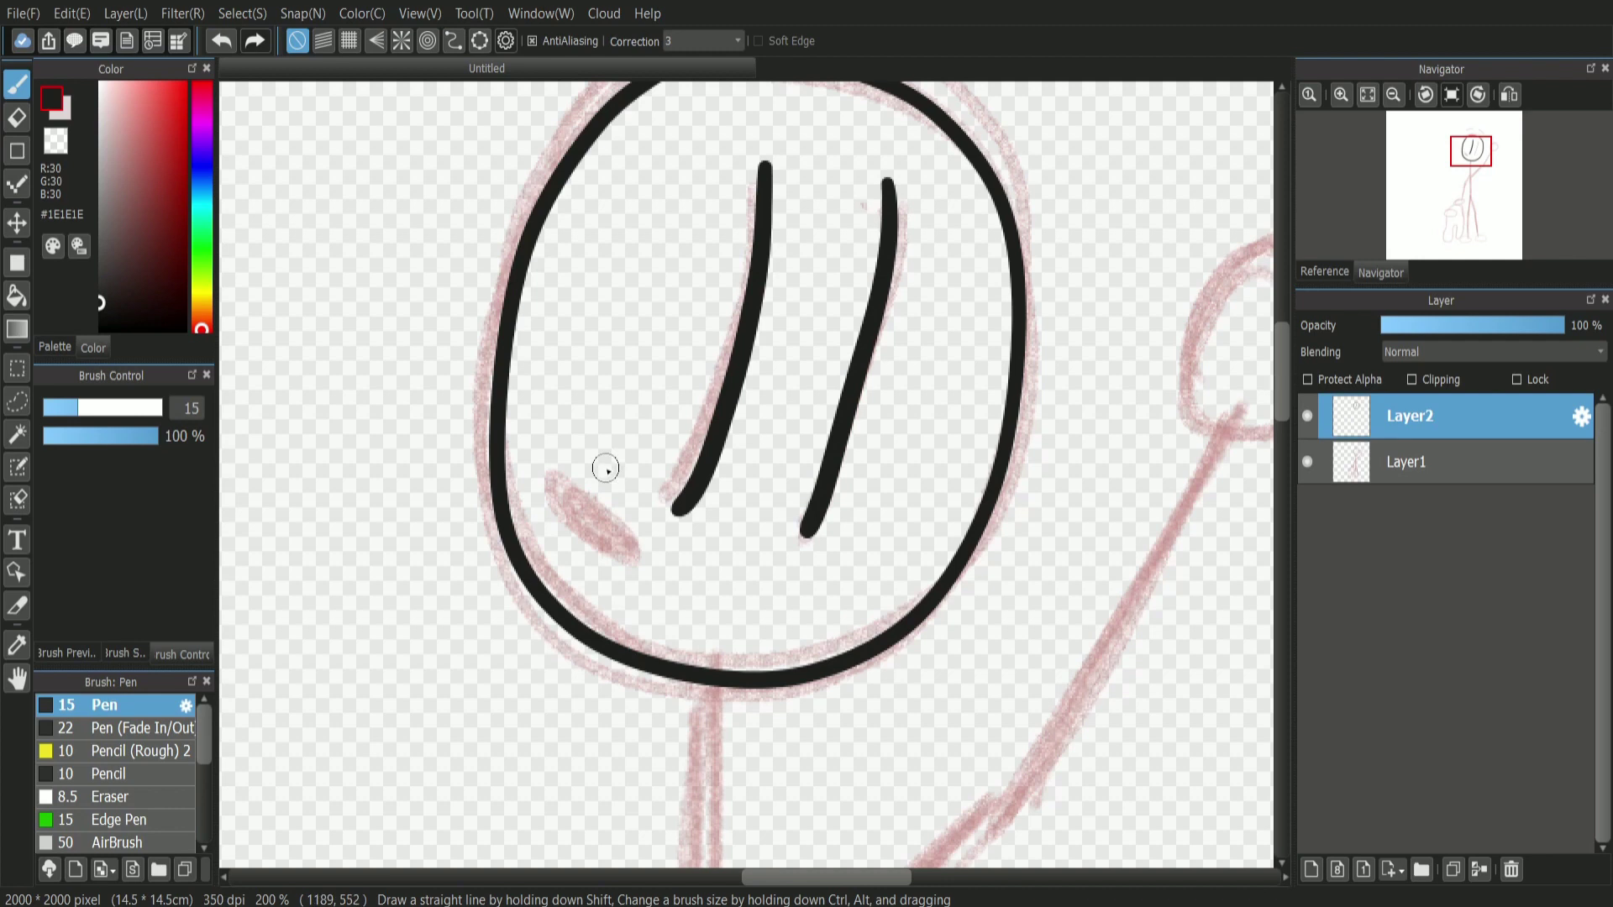
# Ink the small mouth near the head's lower-left edge as a solid black wedge over the sketch.
pyautogui.click(1343, 95)
pyautogui.click(1343, 94)
pyautogui.moveTo(1476, 173); pyautogui.dragTo(1466, 177)
pyautogui.moveTo(713, 146)
pyautogui.mouseDown()
pyautogui.moveTo(854, 261)
pyautogui.moveTo(844, 305)
pyautogui.moveTo(794, 326)
pyautogui.mouseUp()
pyautogui.hotkey('ctrl', 'z')
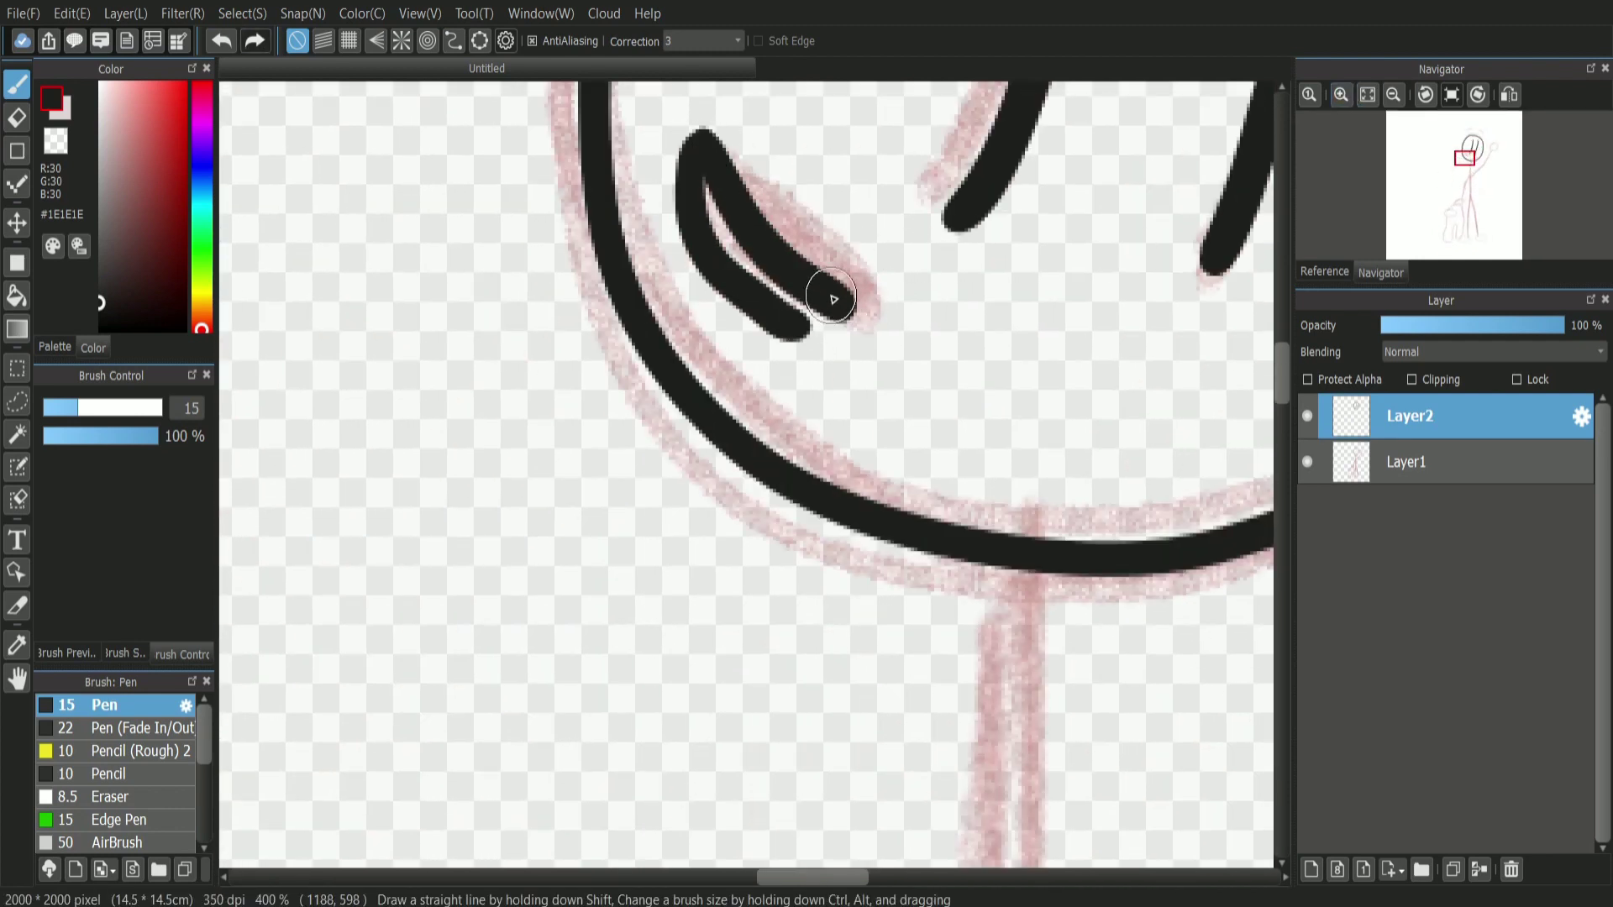
pyautogui.hotkey('ctrl', 'z')
pyautogui.hotkey('ctrl', 'z')
pyautogui.hotkey('ctrl', 'z')
pyautogui.moveTo(705, 144); pyautogui.dragTo(842, 266)
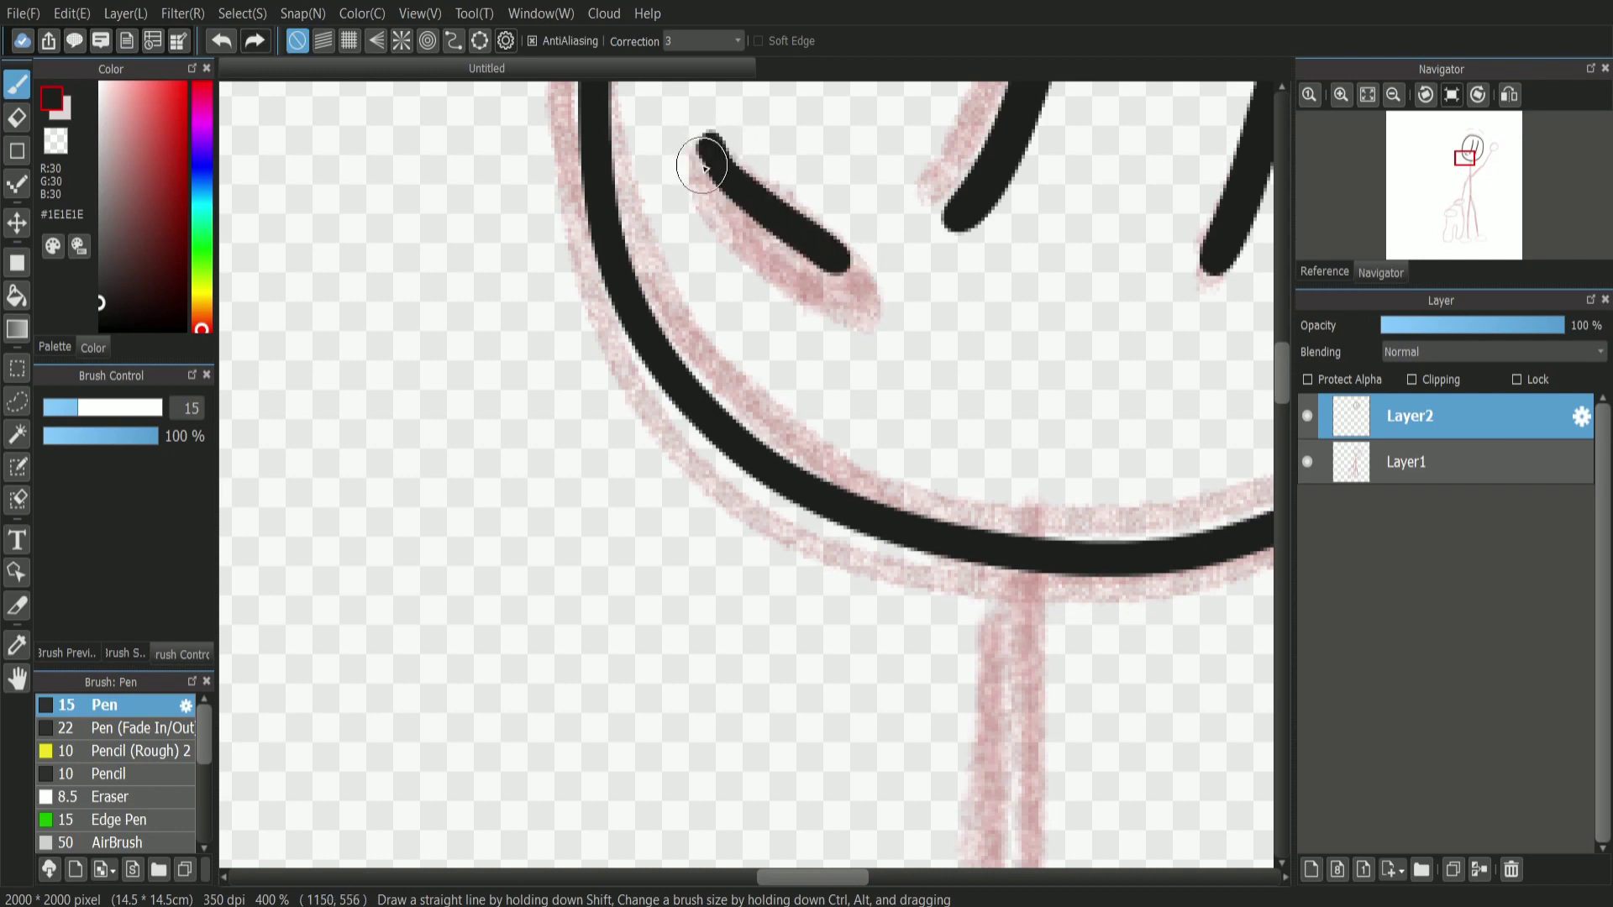
pyautogui.hotkey('ctrl', 'z')
pyautogui.hotkey('ctrl', 'z')
pyautogui.moveTo(714, 144)
pyautogui.mouseDown()
pyautogui.moveTo(871, 299)
pyautogui.moveTo(705, 169)
pyautogui.moveTo(845, 286)
pyautogui.moveTo(828, 306)
pyautogui.mouseUp()
pyautogui.hotkey('ctrl', 'z')
pyautogui.hotkey('ctrl', 'z')
pyautogui.hotkey('ctrl', 'z')
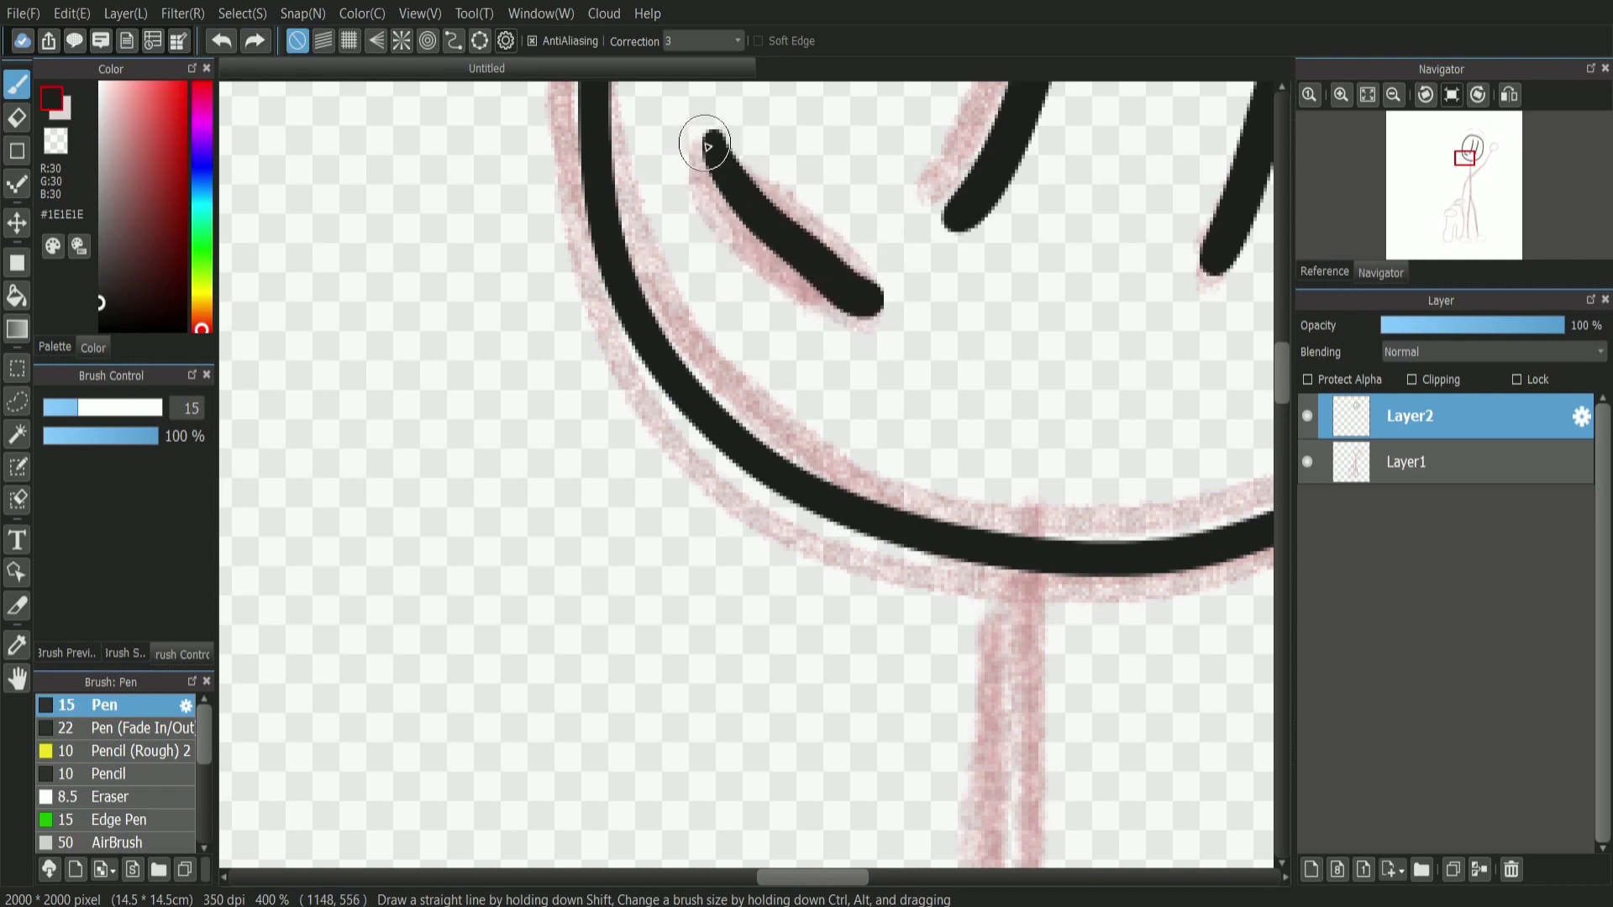
pyautogui.moveTo(713, 144)
pyautogui.mouseDown()
pyautogui.moveTo(710, 248)
pyautogui.moveTo(859, 289)
pyautogui.mouseUp()
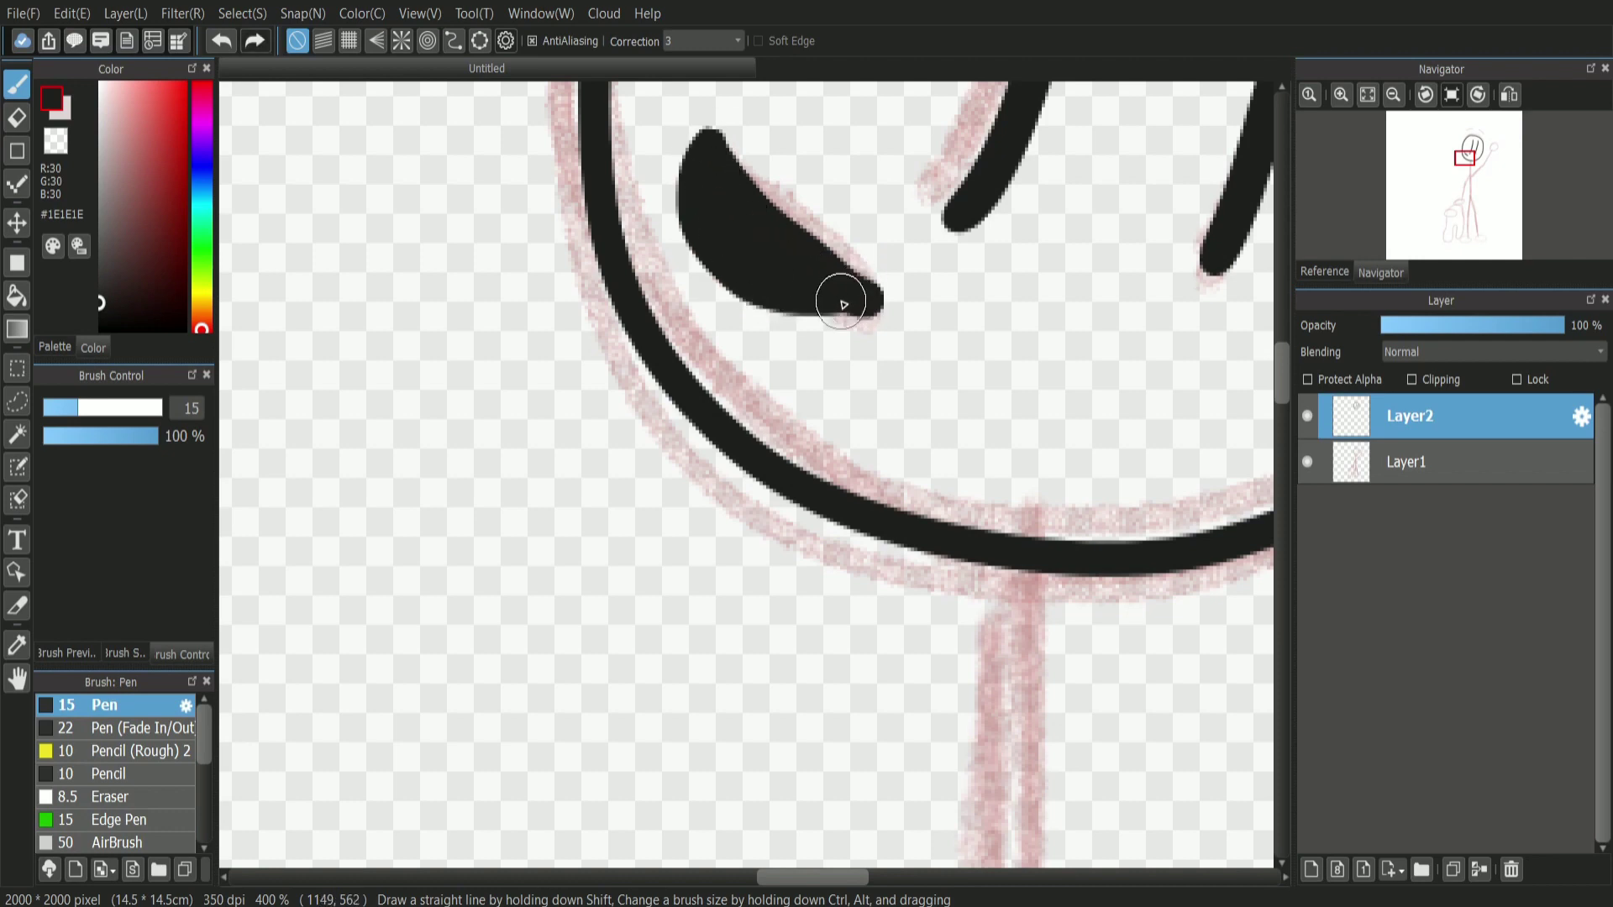
# Ink both eyebrows above the head and check the line art with the Layer1 sketch briefly hidden.
pyautogui.click(1394, 95)
pyautogui.moveTo(1468, 175); pyautogui.dragTo(1471, 160)
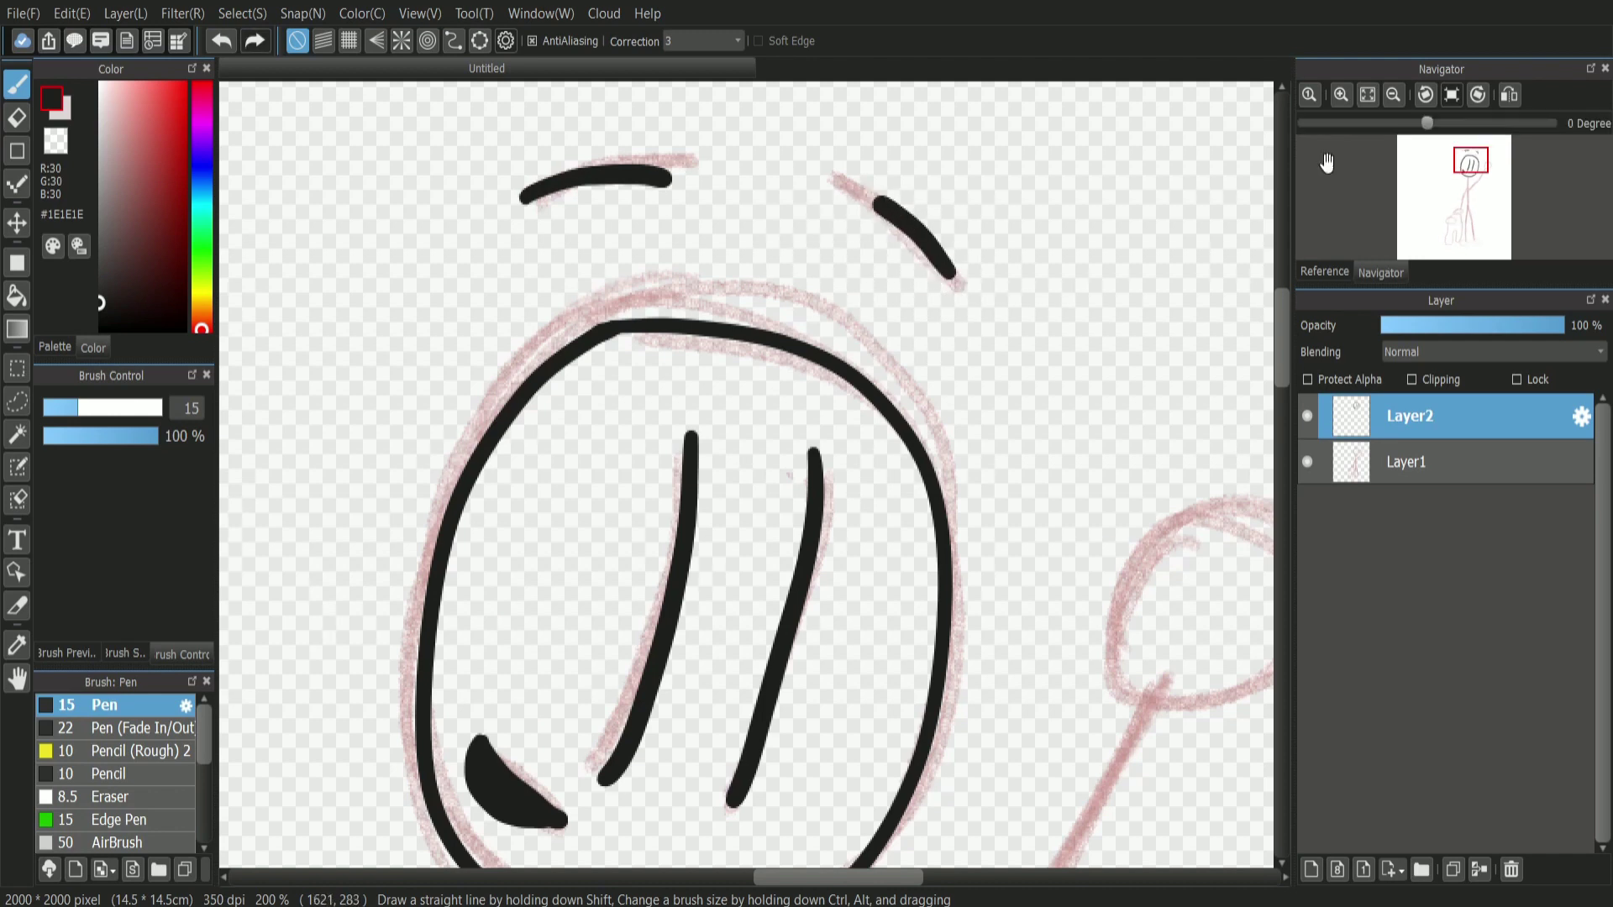
pyautogui.click(1392, 94)
pyautogui.click(1308, 462)
pyautogui.click(1310, 464)
# Set the pen size to 37 and ink the torso line from the head down to the hips.
pyautogui.moveTo(1443, 208); pyautogui.dragTo(1463, 195)
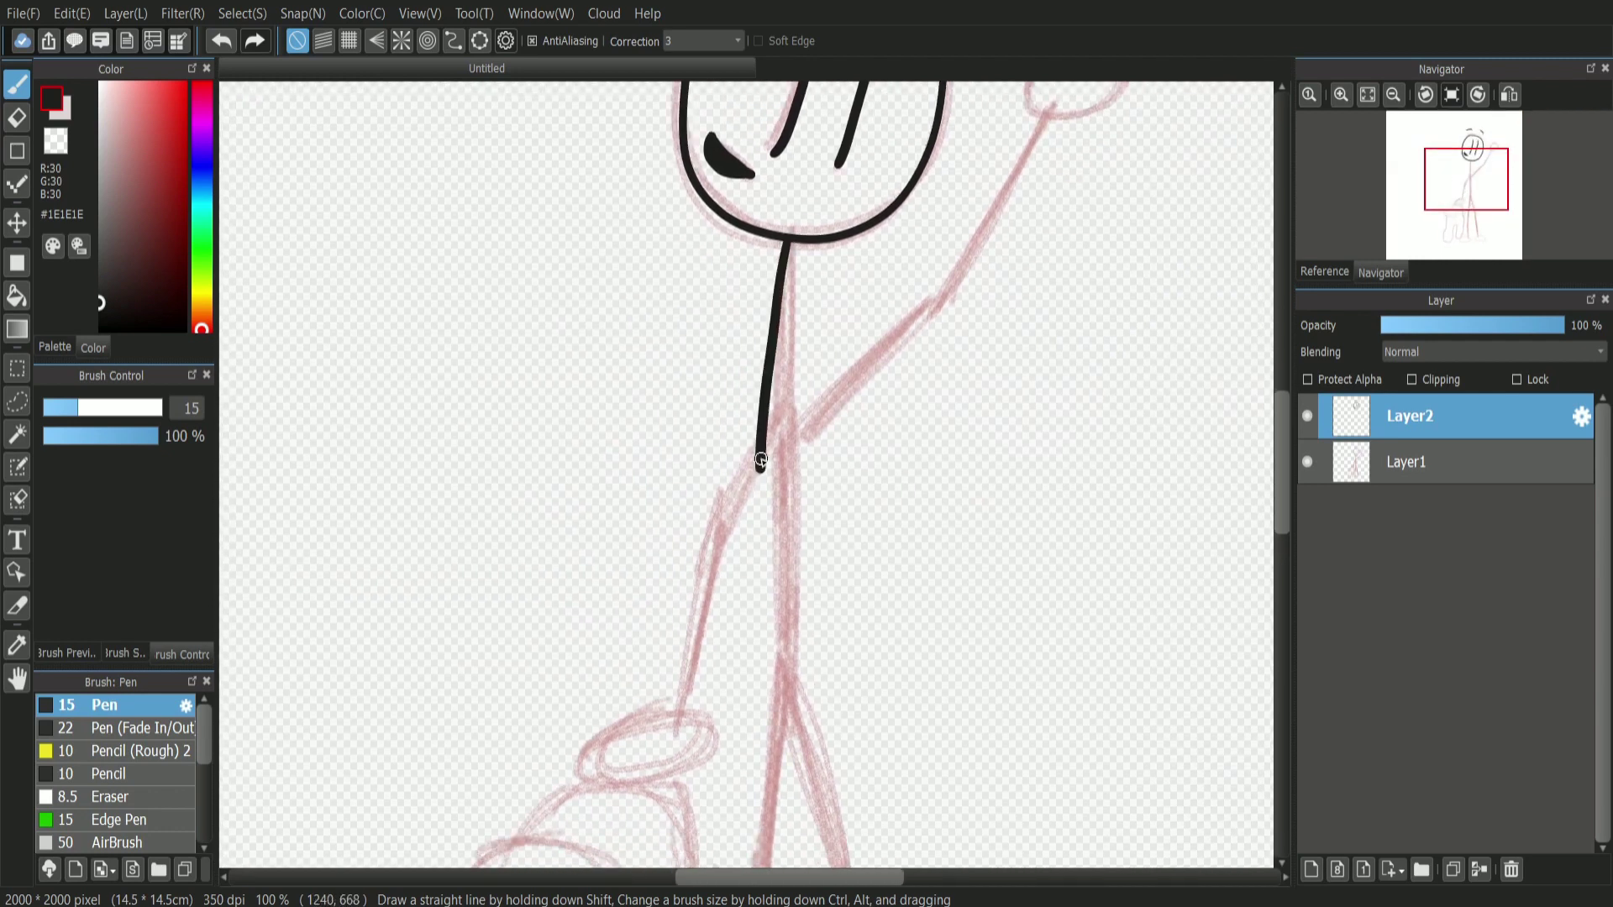
pyautogui.hotkey('ctrl', 'z')
pyautogui.click(99, 409)
pyautogui.moveTo(787, 237)
pyautogui.mouseDown()
pyautogui.moveTo(781, 673)
pyautogui.moveTo(769, 630)
pyautogui.moveTo(773, 657)
pyautogui.moveTo(784, 630)
pyautogui.moveTo(794, 711)
pyautogui.mouseUp()
pyautogui.hotkey('ctrl', 'z')
pyautogui.hotkey('ctrl', 'z')
pyautogui.hotkey('ctrl', 'z')
pyautogui.hotkey('ctrl', 'z')
pyautogui.hotkey('ctrl', 'z')
pyautogui.hotkey('ctrl', 'z')
# Ink the raised arm in two segments from the torso through the elbow toward the sketched hand.
pyautogui.moveTo(1439, 187); pyautogui.dragTo(1441, 168)
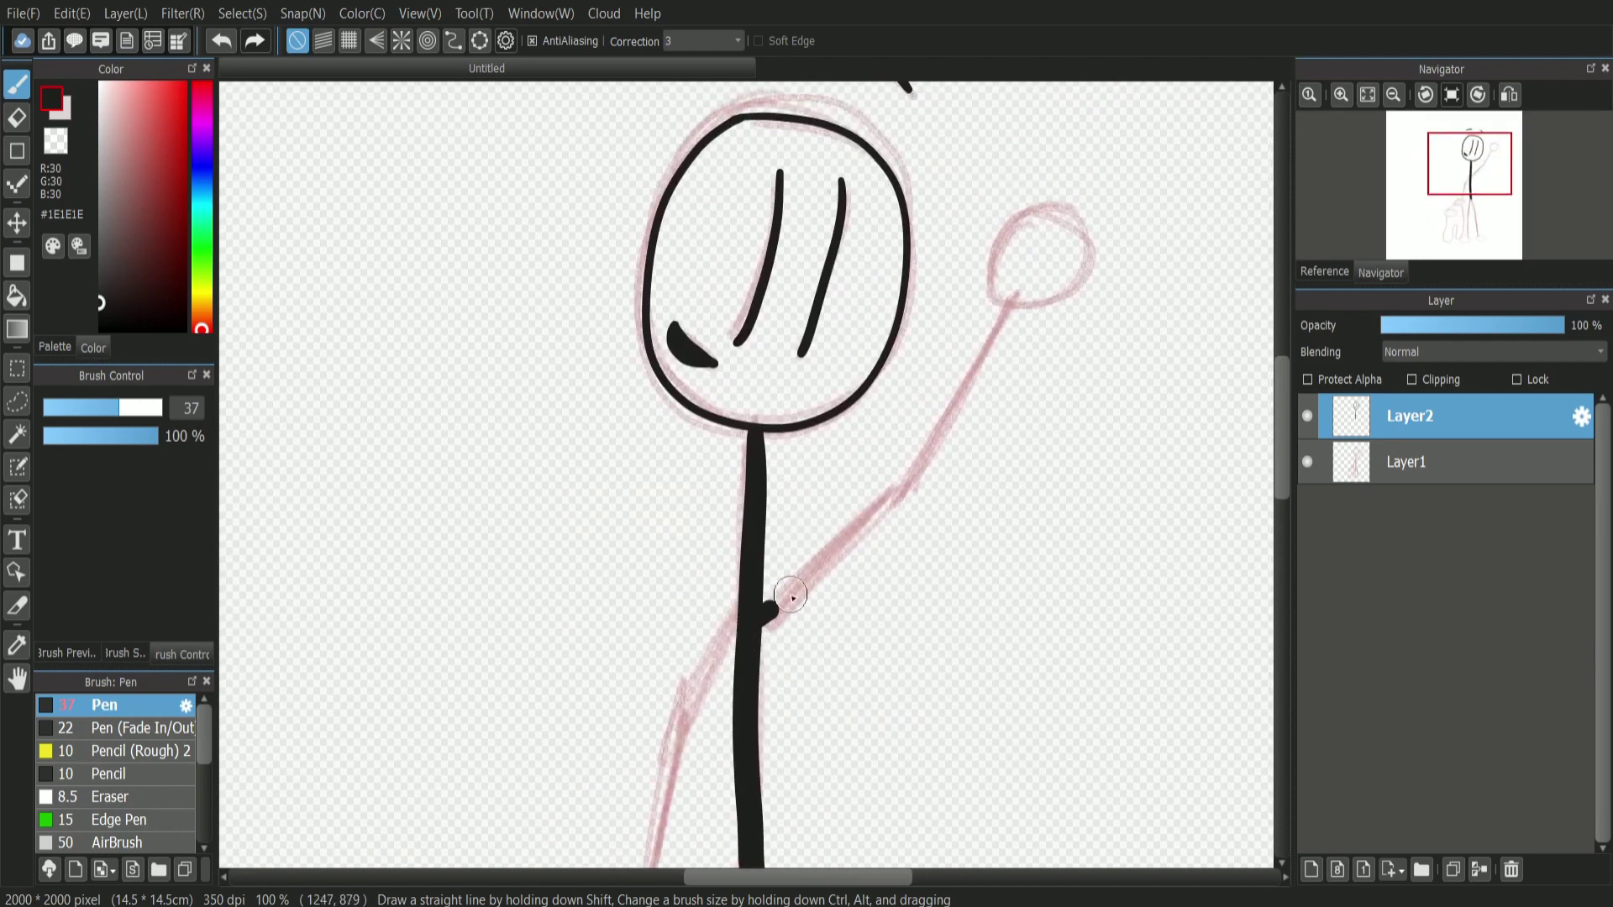
pyautogui.moveTo(993, 296); pyautogui.dragTo(897, 479)
pyautogui.hotkey('ctrl', 'z')
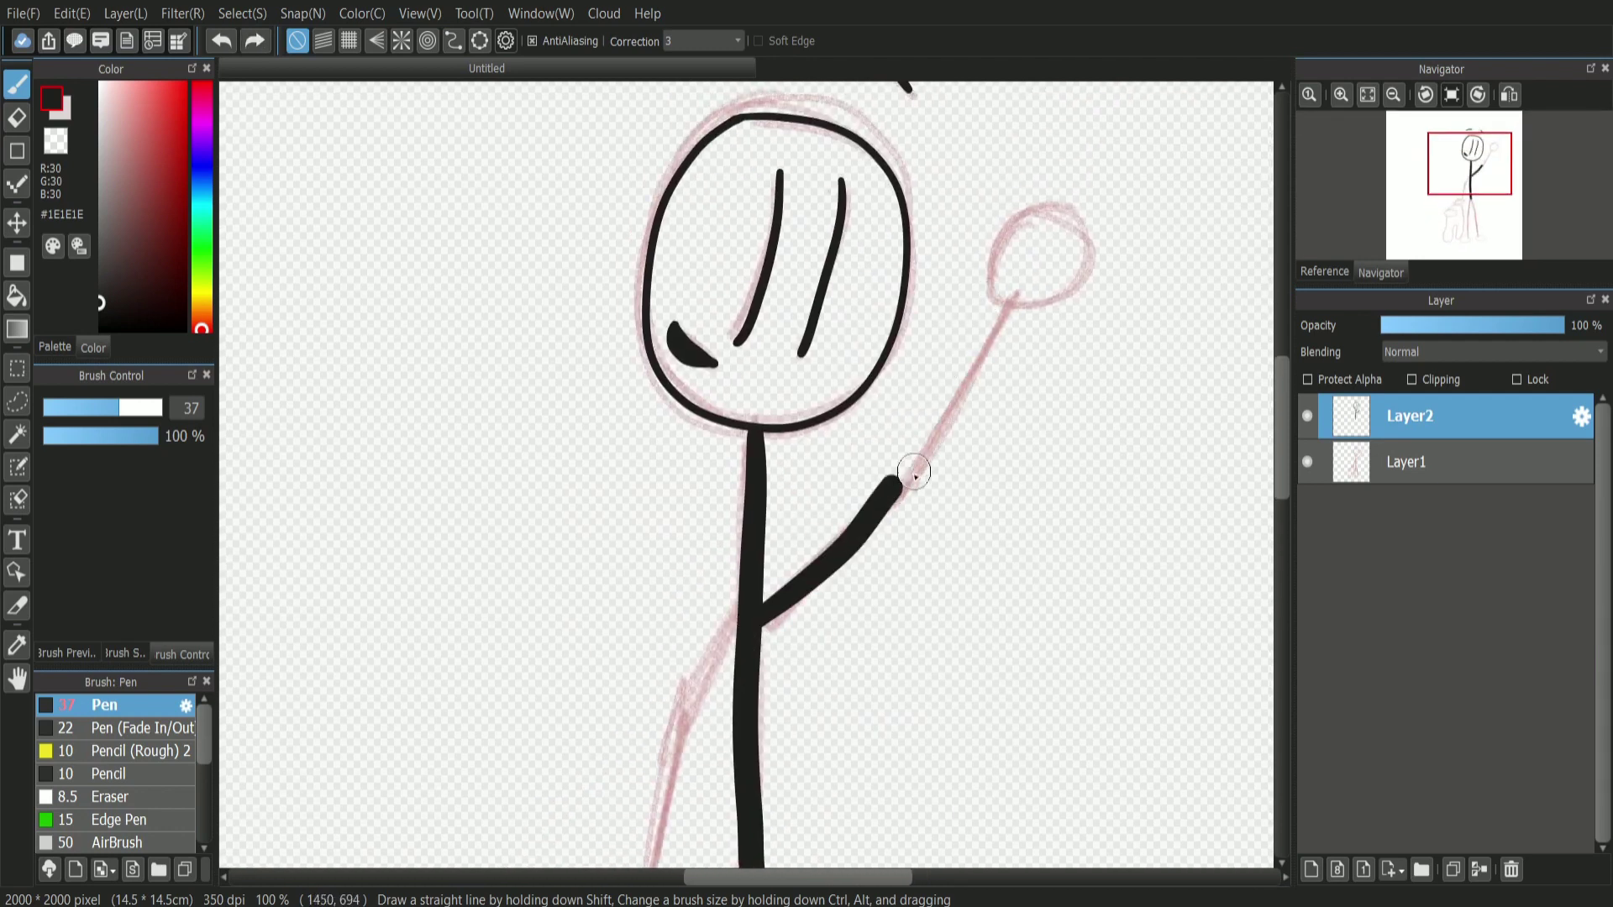
pyautogui.hotkey('ctrl', 'z')
pyautogui.moveTo(760, 617); pyautogui.dragTo(914, 477)
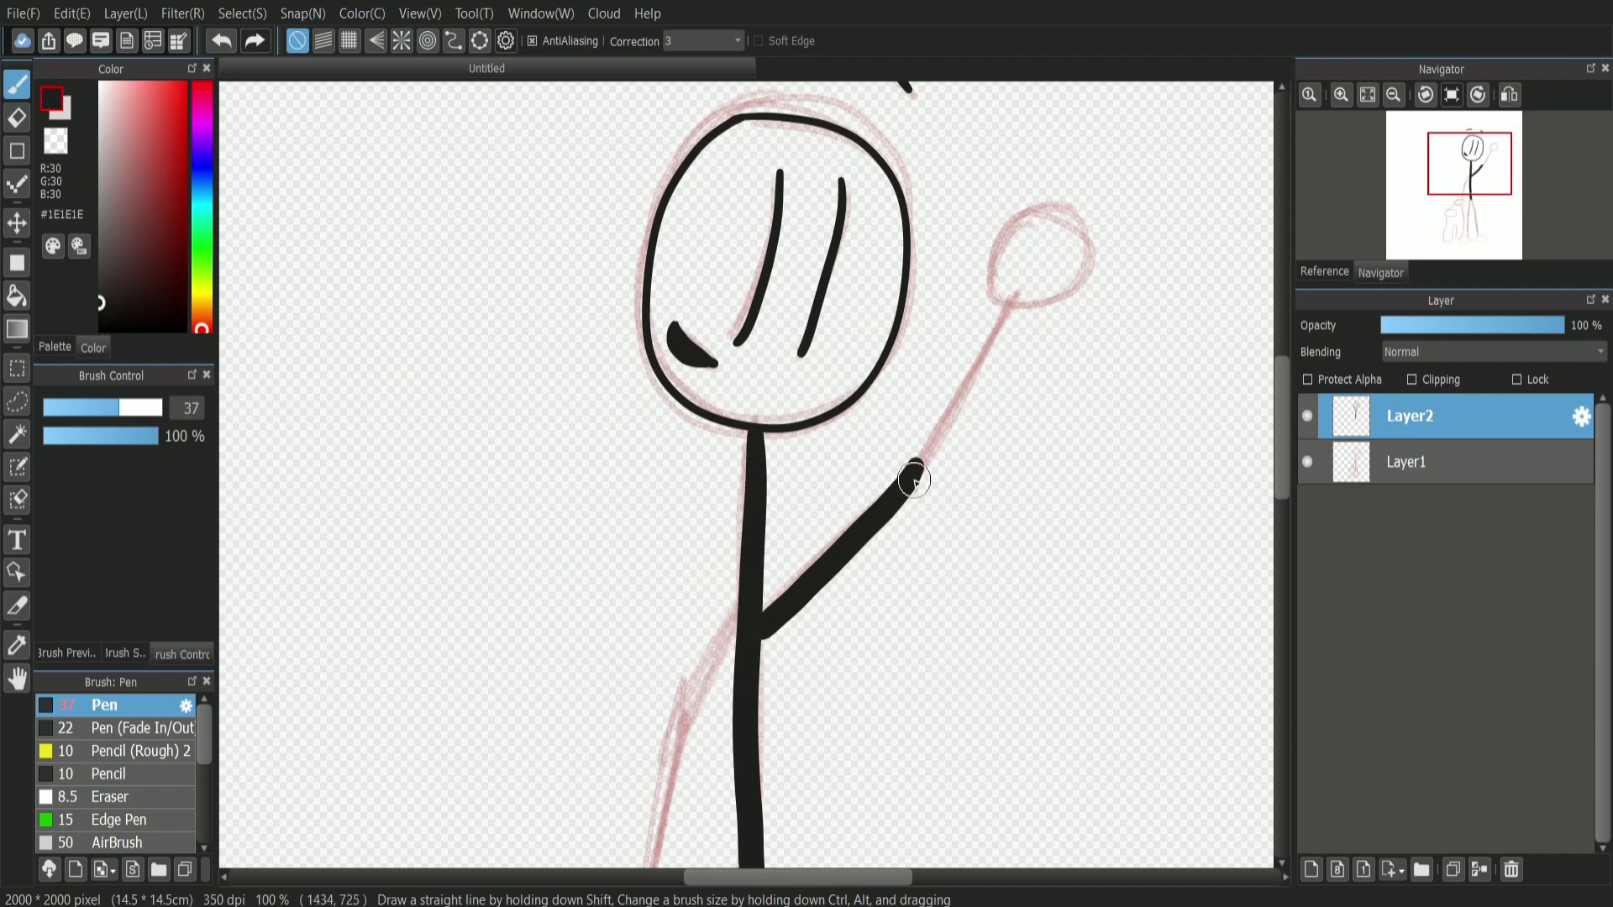
pyautogui.hotkey('ctrl', 'z')
pyautogui.moveTo(967, 307); pyautogui.dragTo(963, 322)
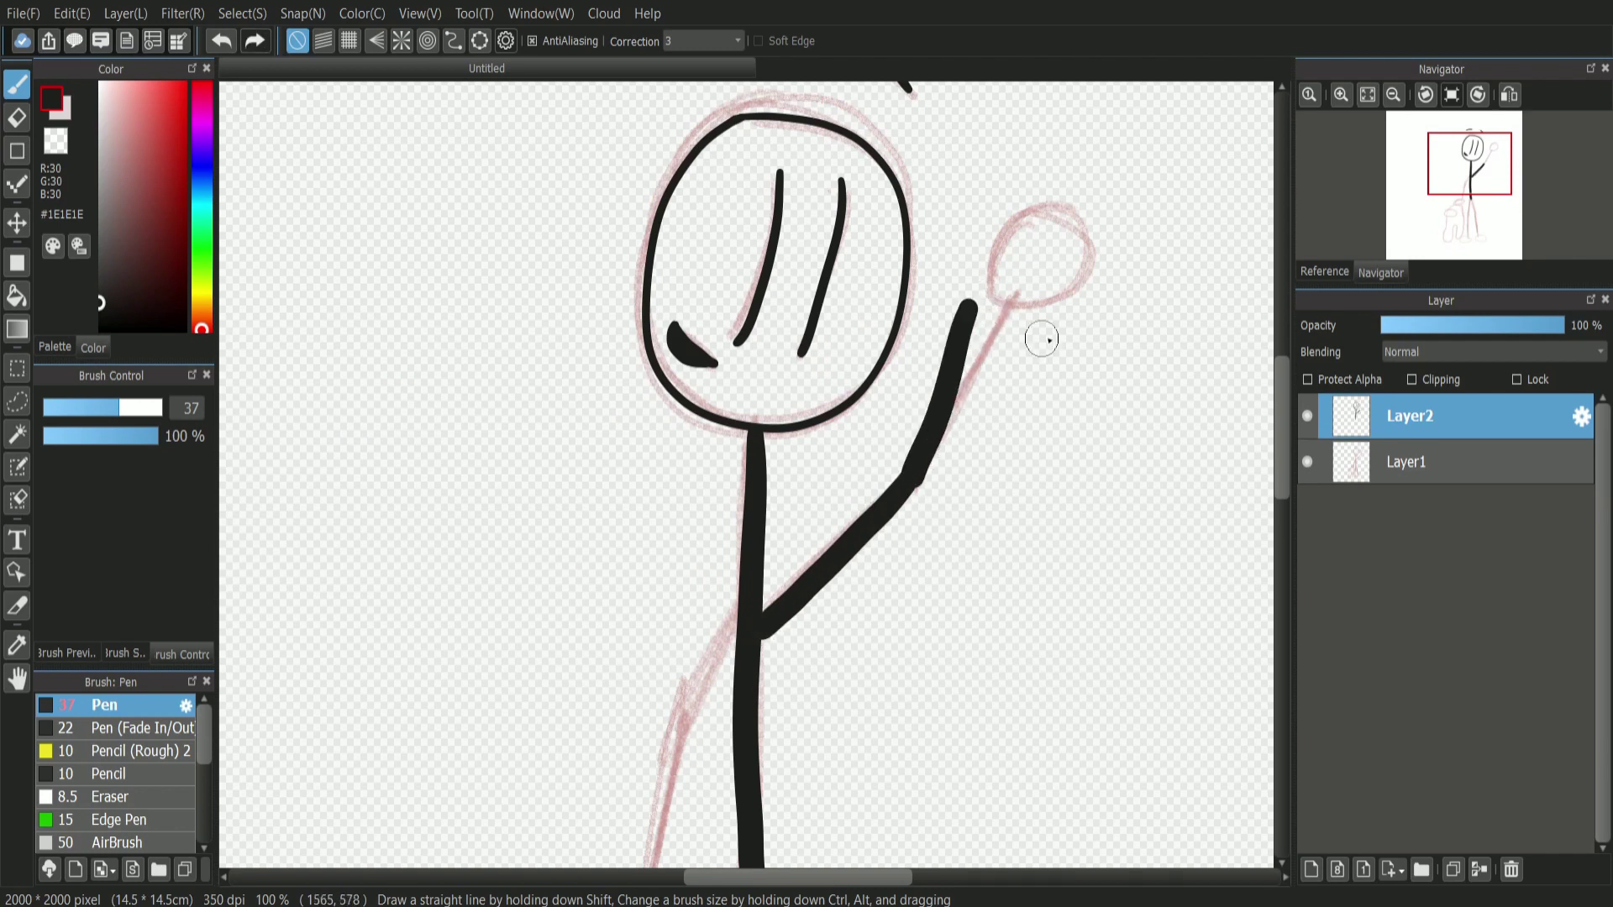
# Ink the lowered arm from the torso through the elbow down to the sketched lower hand.
pyautogui.moveTo(1469, 165); pyautogui.dragTo(1450, 188)
pyautogui.moveTo(977, 326)
pyautogui.mouseDown()
pyautogui.moveTo(887, 487)
pyautogui.moveTo(895, 467)
pyautogui.mouseUp()
pyautogui.hotkey('ctrl', 'z')
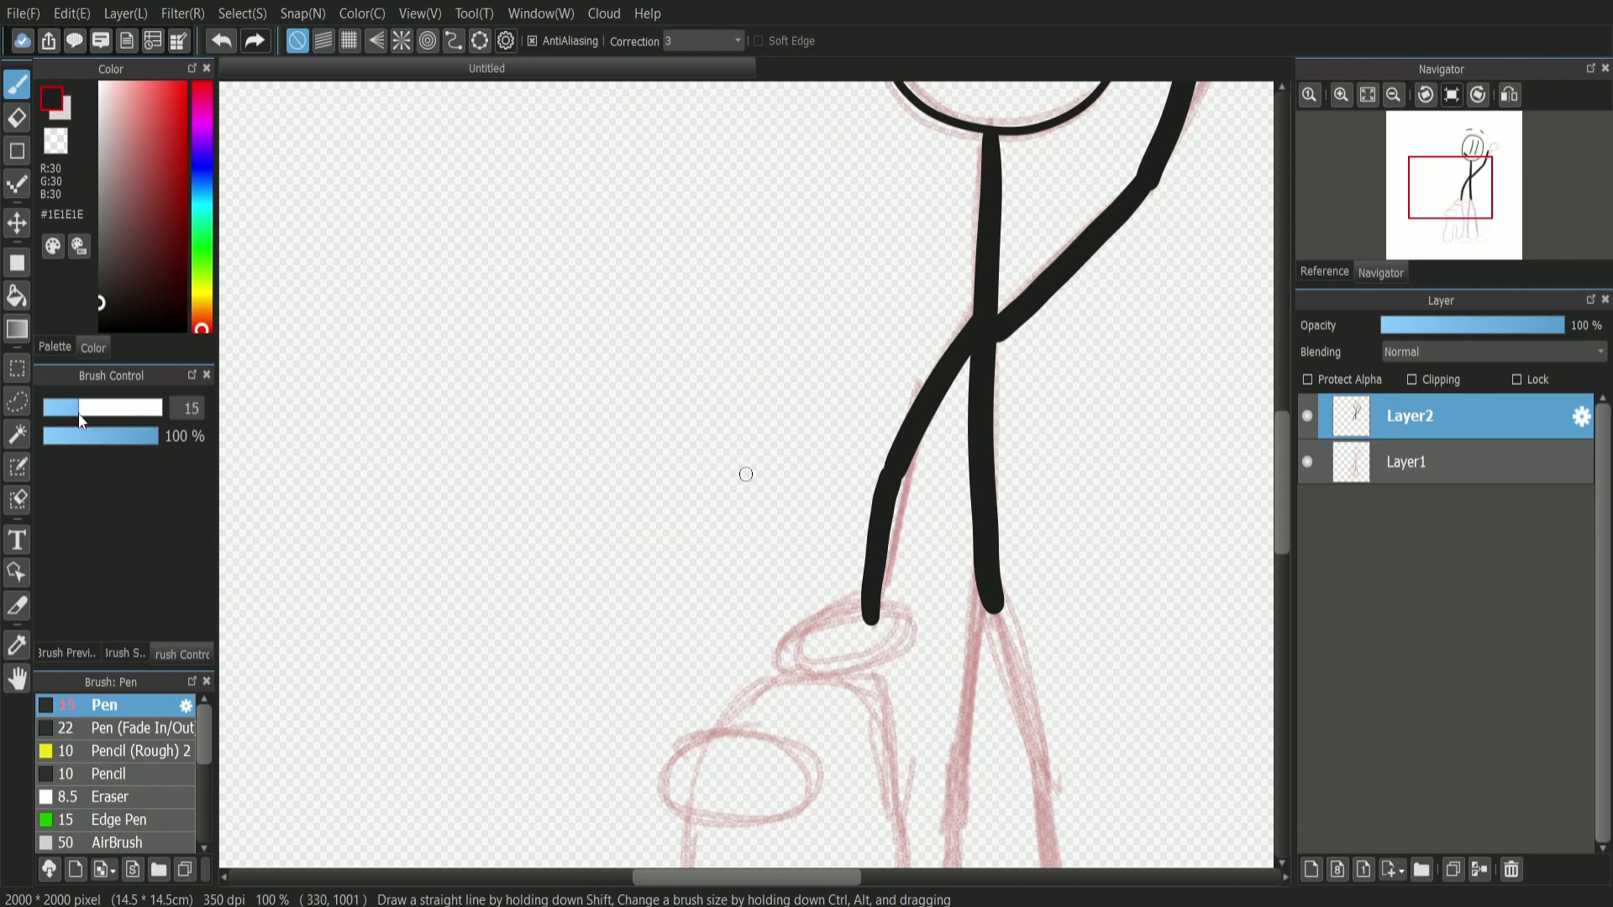
# Reduce the pen size to 14.4 and ink the lower hand as a flat oval around the arm's end.
pyautogui.click(1344, 94)
pyautogui.click(1344, 94)
pyautogui.moveTo(1452, 205); pyautogui.dragTo(1458, 211)
pyautogui.moveTo(795, 348)
pyautogui.mouseDown()
pyautogui.moveTo(845, 512)
pyautogui.moveTo(834, 374)
pyautogui.moveTo(827, 538)
pyautogui.moveTo(819, 378)
pyautogui.moveTo(871, 339)
pyautogui.mouseUp()
pyautogui.hotkey('ctrl', 'z')
pyautogui.hotkey('ctrl', 'z')
pyautogui.hotkey('ctrl', 'z')
pyautogui.moveTo(784, 386)
pyautogui.mouseDown()
pyautogui.moveTo(882, 526)
pyautogui.moveTo(916, 361)
pyautogui.mouseUp()
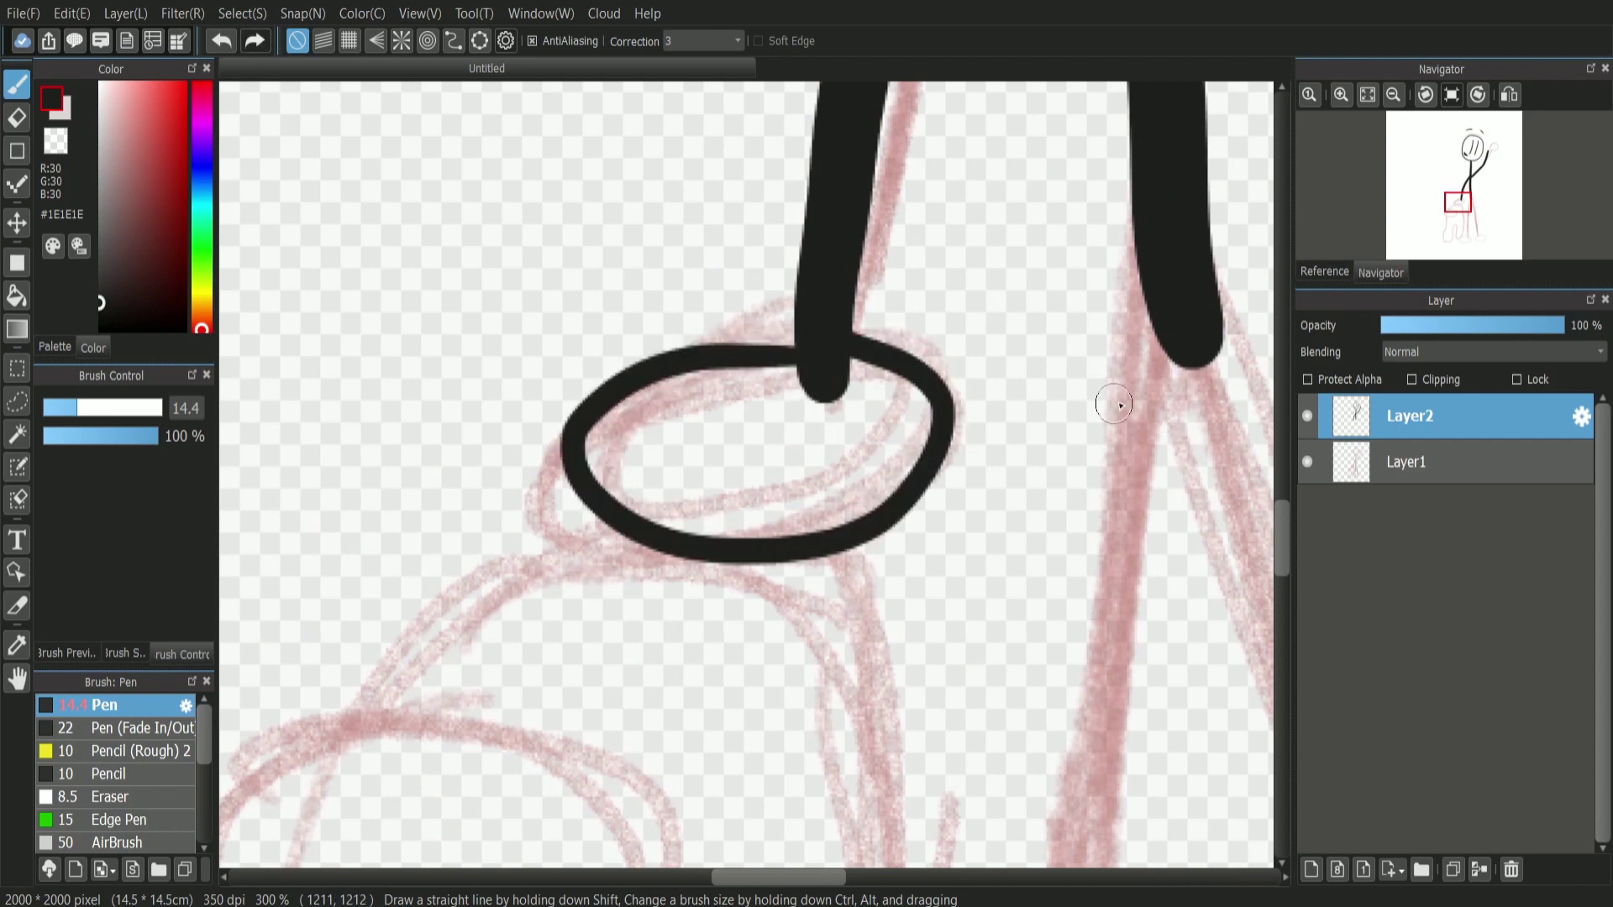
# Ink the raised hand as an upright oval at the arm's end and erase the arm tip inside it.
pyautogui.click(1475, 210)
pyautogui.moveTo(1475, 210); pyautogui.dragTo(1485, 164)
pyautogui.moveTo(645, 220)
pyautogui.mouseDown()
pyautogui.moveTo(652, 547)
pyautogui.moveTo(612, 251)
pyautogui.moveTo(813, 558)
pyautogui.moveTo(601, 265)
pyautogui.mouseUp()
pyautogui.hotkey('ctrl', 'z')
pyautogui.hotkey('ctrl', 'z')
pyautogui.moveTo(714, 262); pyautogui.dragTo(664, 252)
pyautogui.hotkey('ctrl', 'z')
pyautogui.moveTo(643, 554)
pyautogui.mouseDown()
pyautogui.moveTo(727, 240)
pyautogui.moveTo(624, 529)
pyautogui.moveTo(799, 328)
pyautogui.moveTo(666, 567)
pyautogui.mouseUp()
pyautogui.hotkey('ctrl', 'z')
pyautogui.hotkey('ctrl', 'z')
pyautogui.moveTo(694, 241)
pyautogui.mouseDown()
pyautogui.moveTo(837, 496)
pyautogui.moveTo(668, 280)
pyautogui.moveTo(561, 558)
pyautogui.moveTo(642, 223)
pyautogui.mouseUp()
pyautogui.hotkey('ctrl', 'z')
pyautogui.hotkey('ctrl', 'z')
pyautogui.press('e')
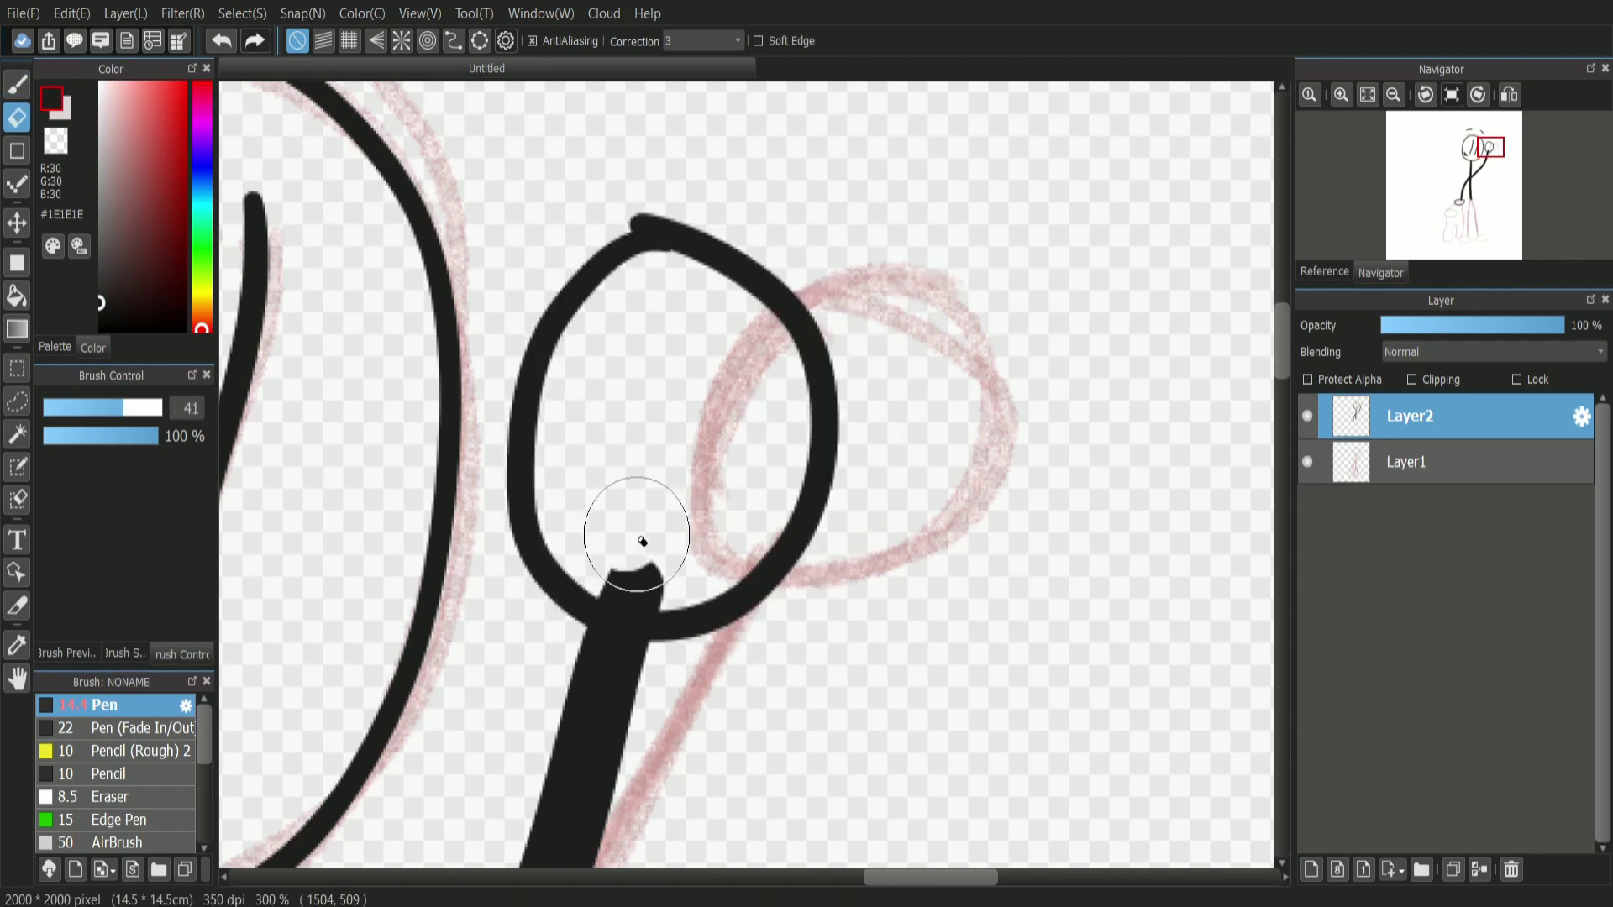
# Check the inked figure by hiding and reshowing the Layer1 sketch.
pyautogui.moveTo(1470, 189)
pyautogui.mouseDown()
pyautogui.moveTo(1461, 210)
pyautogui.moveTo(1465, 198)
pyautogui.mouseUp()
pyautogui.click(1395, 96)
pyautogui.click(1392, 94)
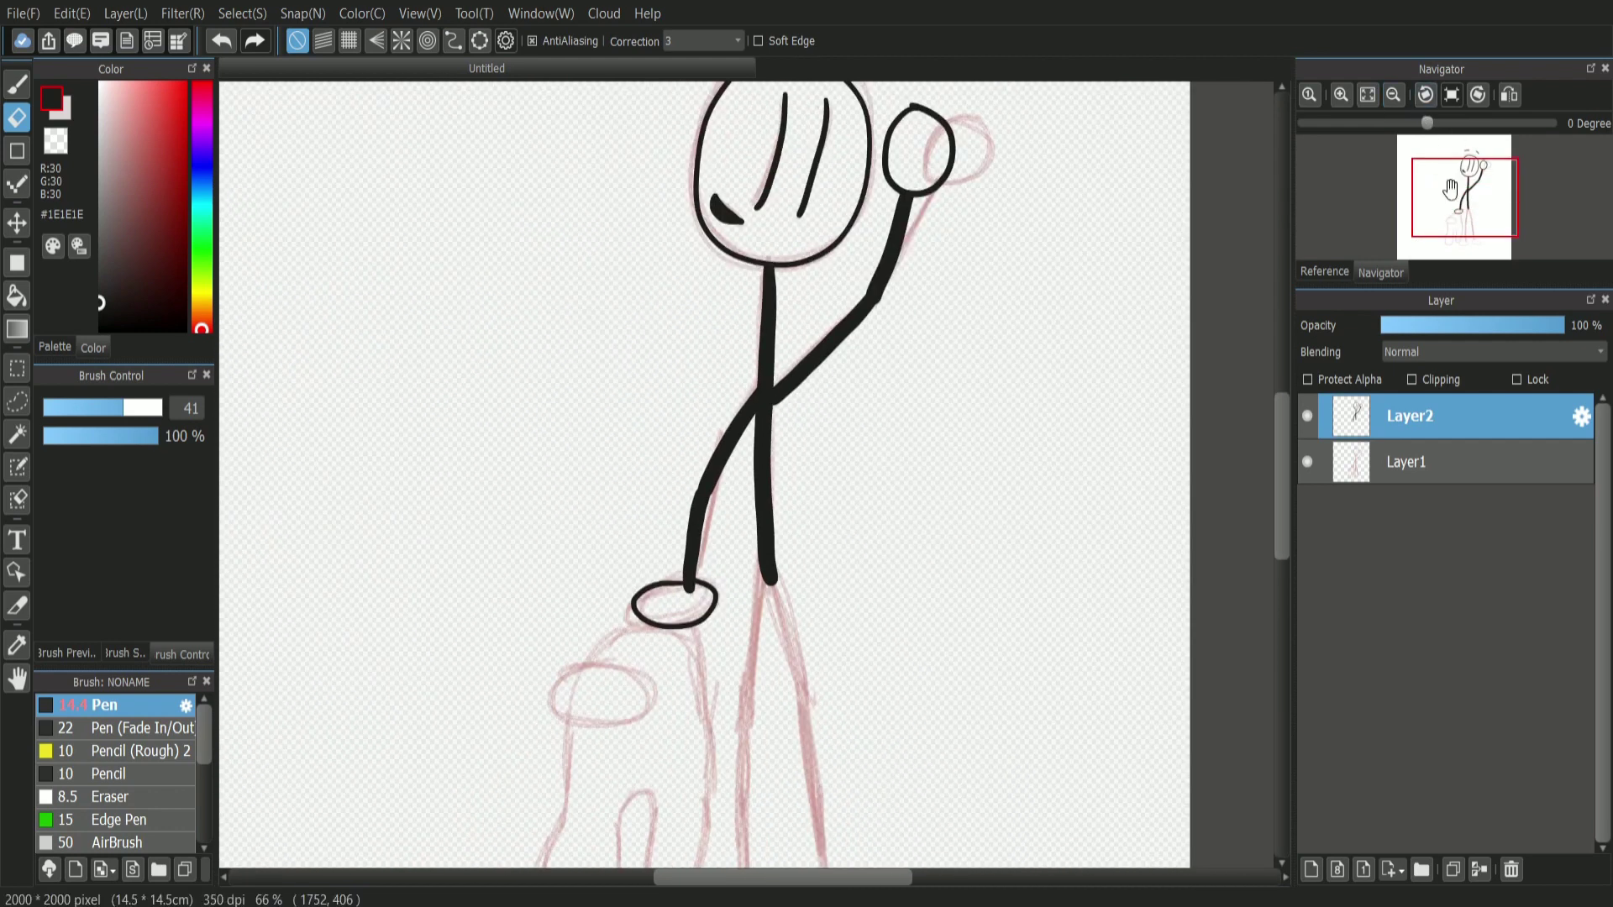
pyautogui.click(1307, 461)
pyautogui.click(1308, 462)
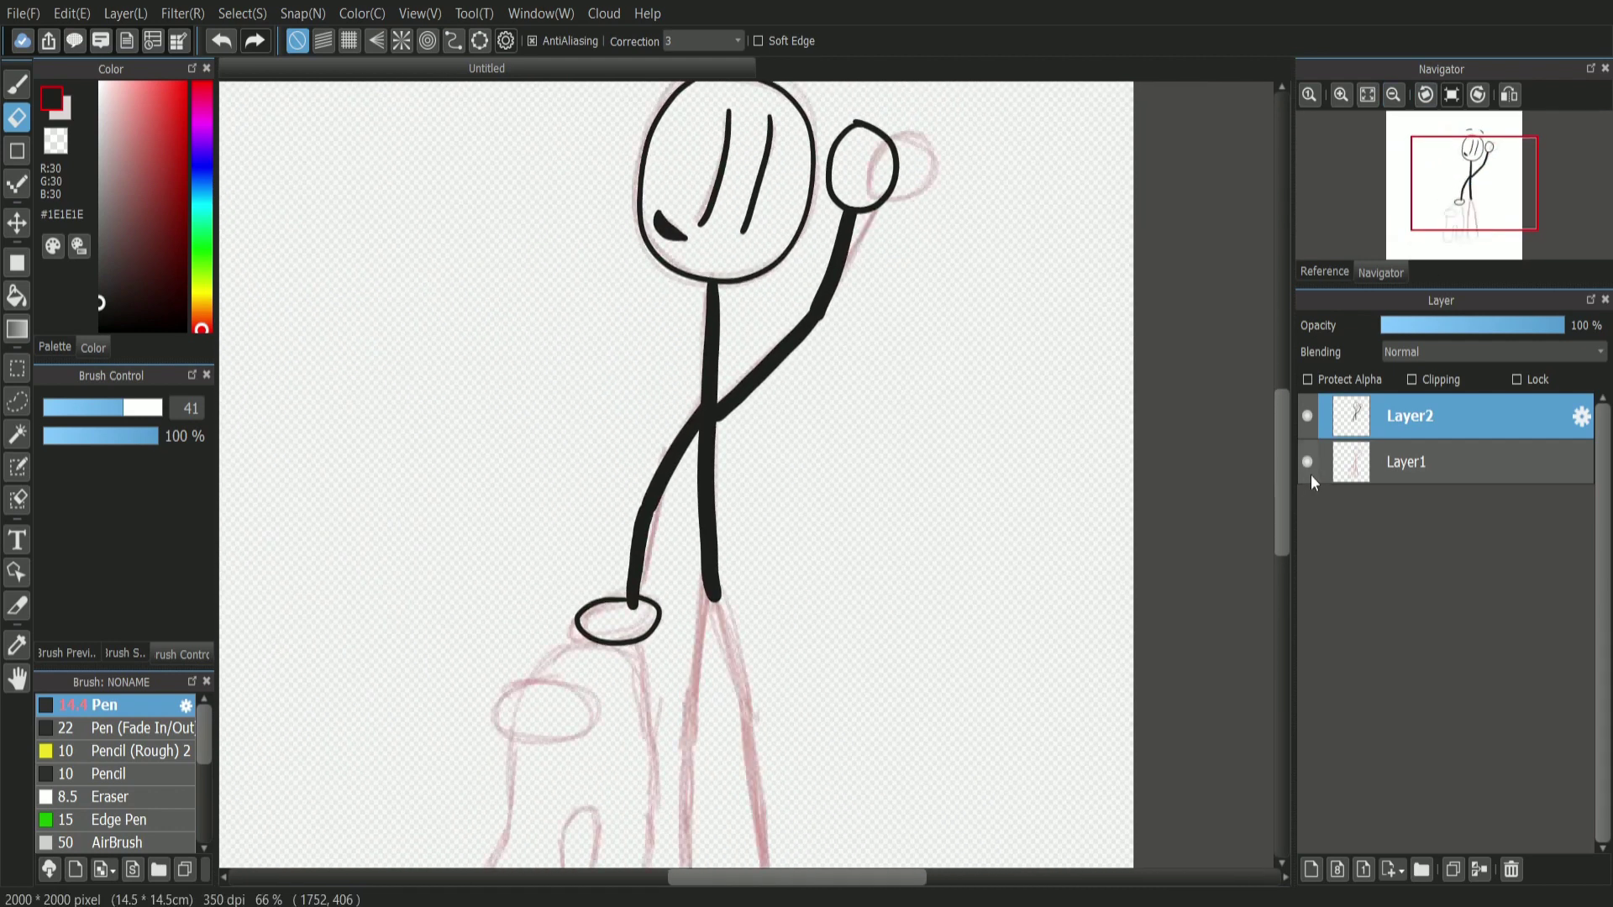
# Set the pen size to 45 and ink the figure's left leg from the hips down to the sketched foot.
pyautogui.moveTo(125, 415); pyautogui.dragTo(129, 412)
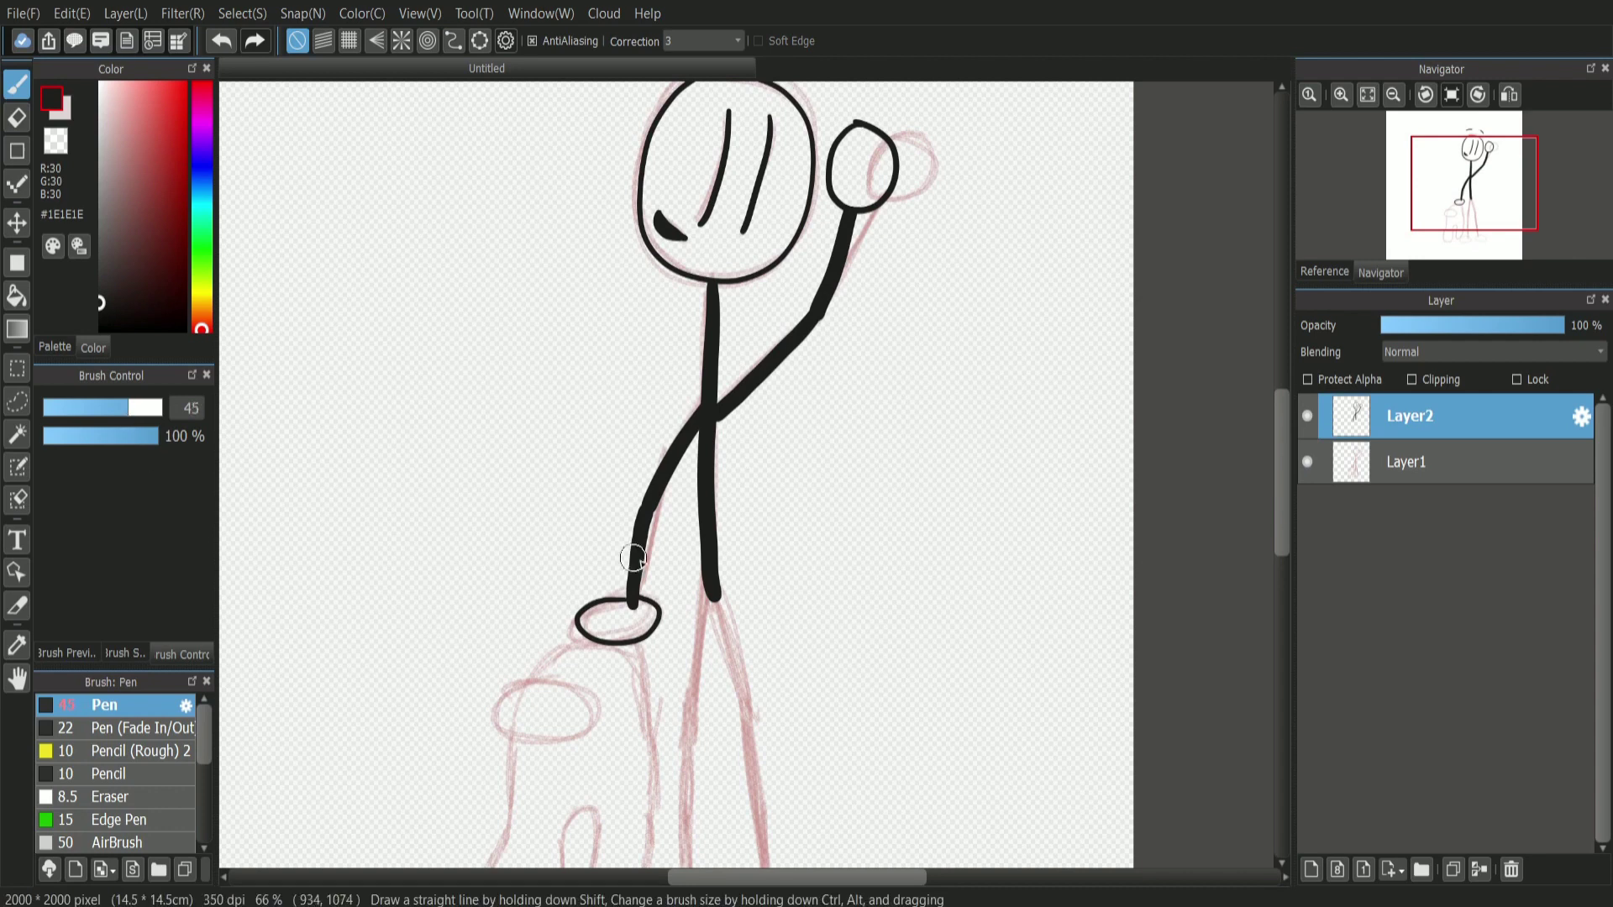
pyautogui.doubleClick(1341, 94)
pyautogui.moveTo(1470, 196); pyautogui.dragTo(1472, 221)
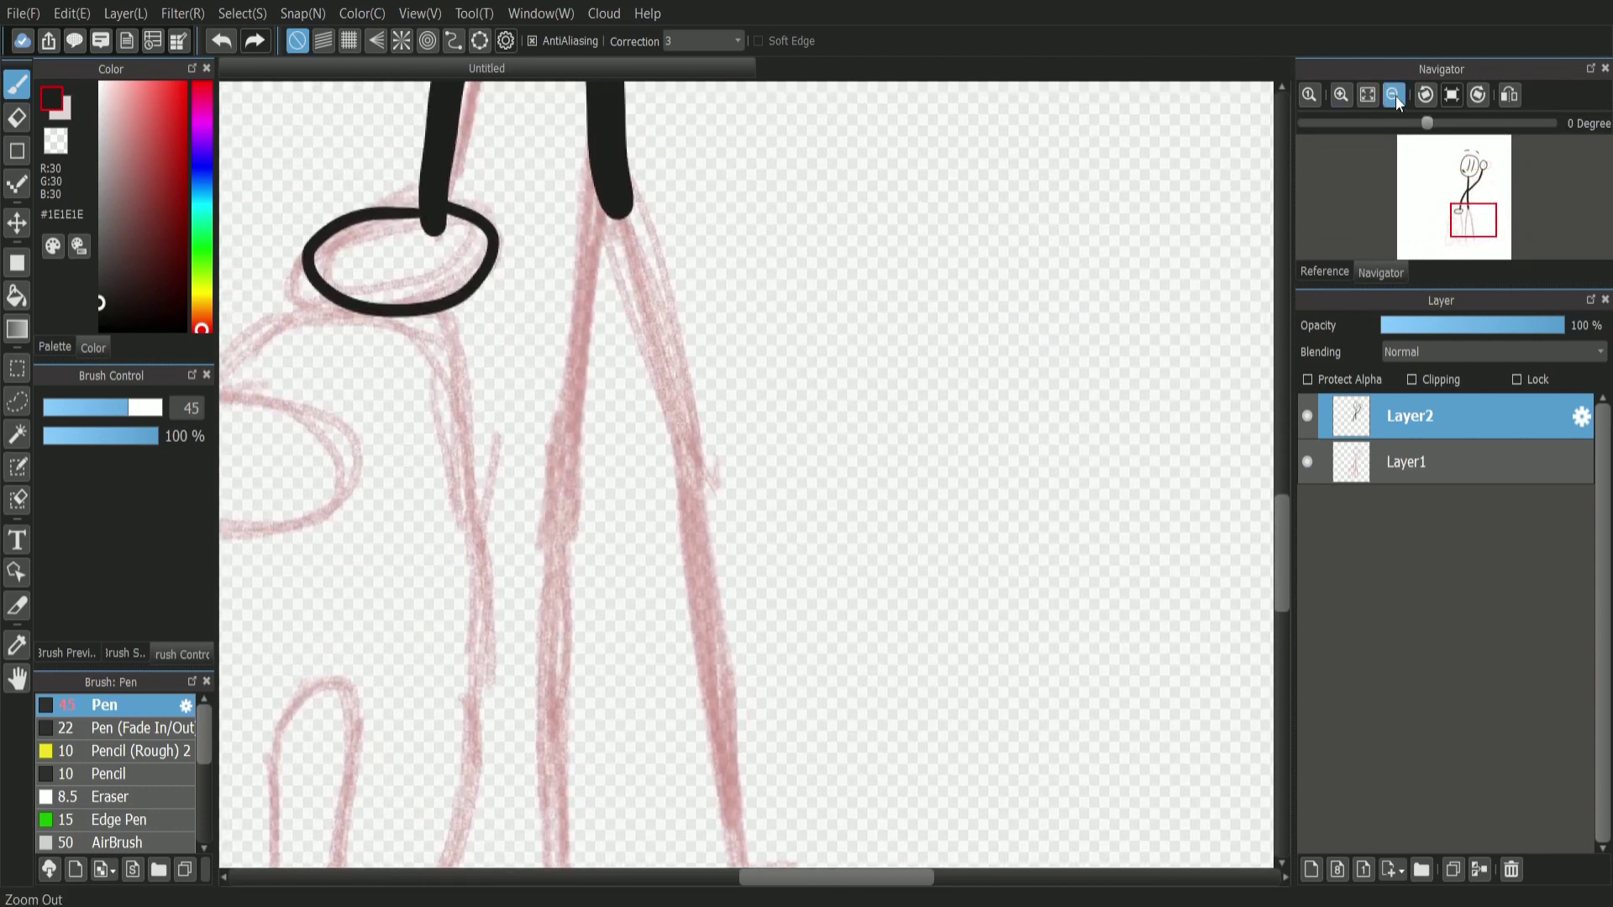
pyautogui.click(1396, 94)
pyautogui.moveTo(640, 310); pyautogui.dragTo(616, 621)
pyautogui.hotkey('ctrl', 'z')
pyautogui.moveTo(648, 288)
pyautogui.mouseDown()
pyautogui.moveTo(614, 609)
pyautogui.moveTo(640, 732)
pyautogui.moveTo(628, 782)
pyautogui.mouseUp()
pyautogui.hotkey('ctrl', 'z')
pyautogui.hotkey('ctrl', 'z')
pyautogui.hotkey('ctrl', 'z')
pyautogui.moveTo(651, 281)
pyautogui.mouseDown()
pyautogui.moveTo(617, 609)
pyautogui.moveTo(634, 793)
pyautogui.mouseUp()
pyautogui.hotkey('ctrl', 'z')
# Ink the figure's right leg from the hips through the knee down to the sketched foot.
pyautogui.moveTo(674, 338); pyautogui.dragTo(727, 521)
pyautogui.hotkey('ctrl', 'z')
pyautogui.moveTo(648, 270); pyautogui.dragTo(720, 519)
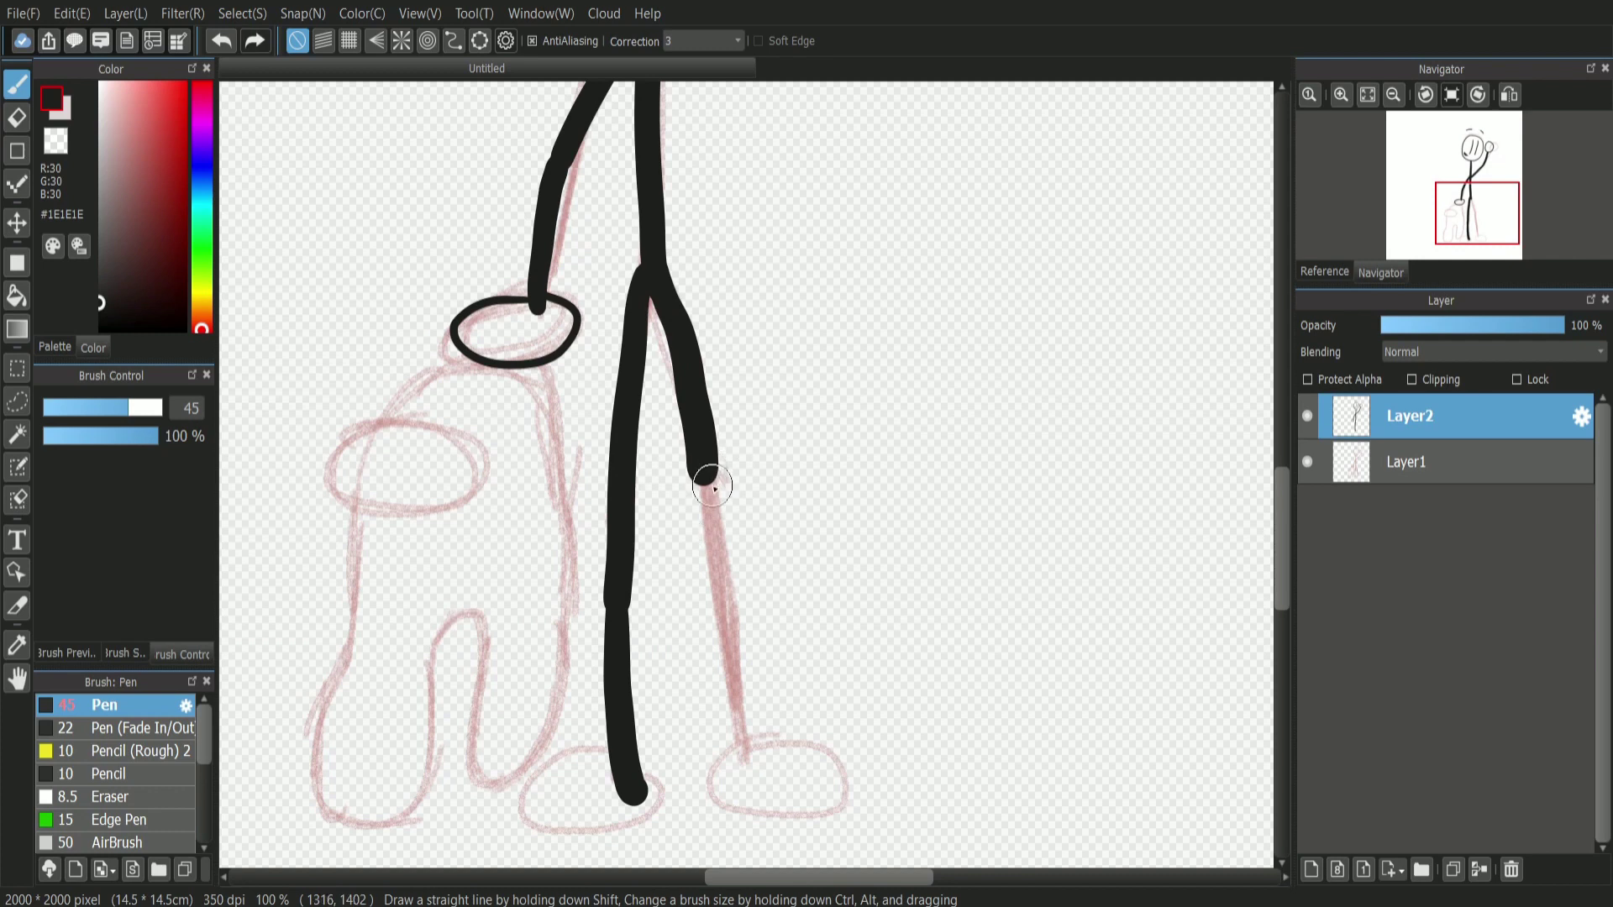
pyautogui.hotkey('ctrl', 'z')
pyautogui.moveTo(652, 269)
pyautogui.mouseDown()
pyautogui.moveTo(721, 510)
pyautogui.moveTo(745, 760)
pyautogui.mouseUp()
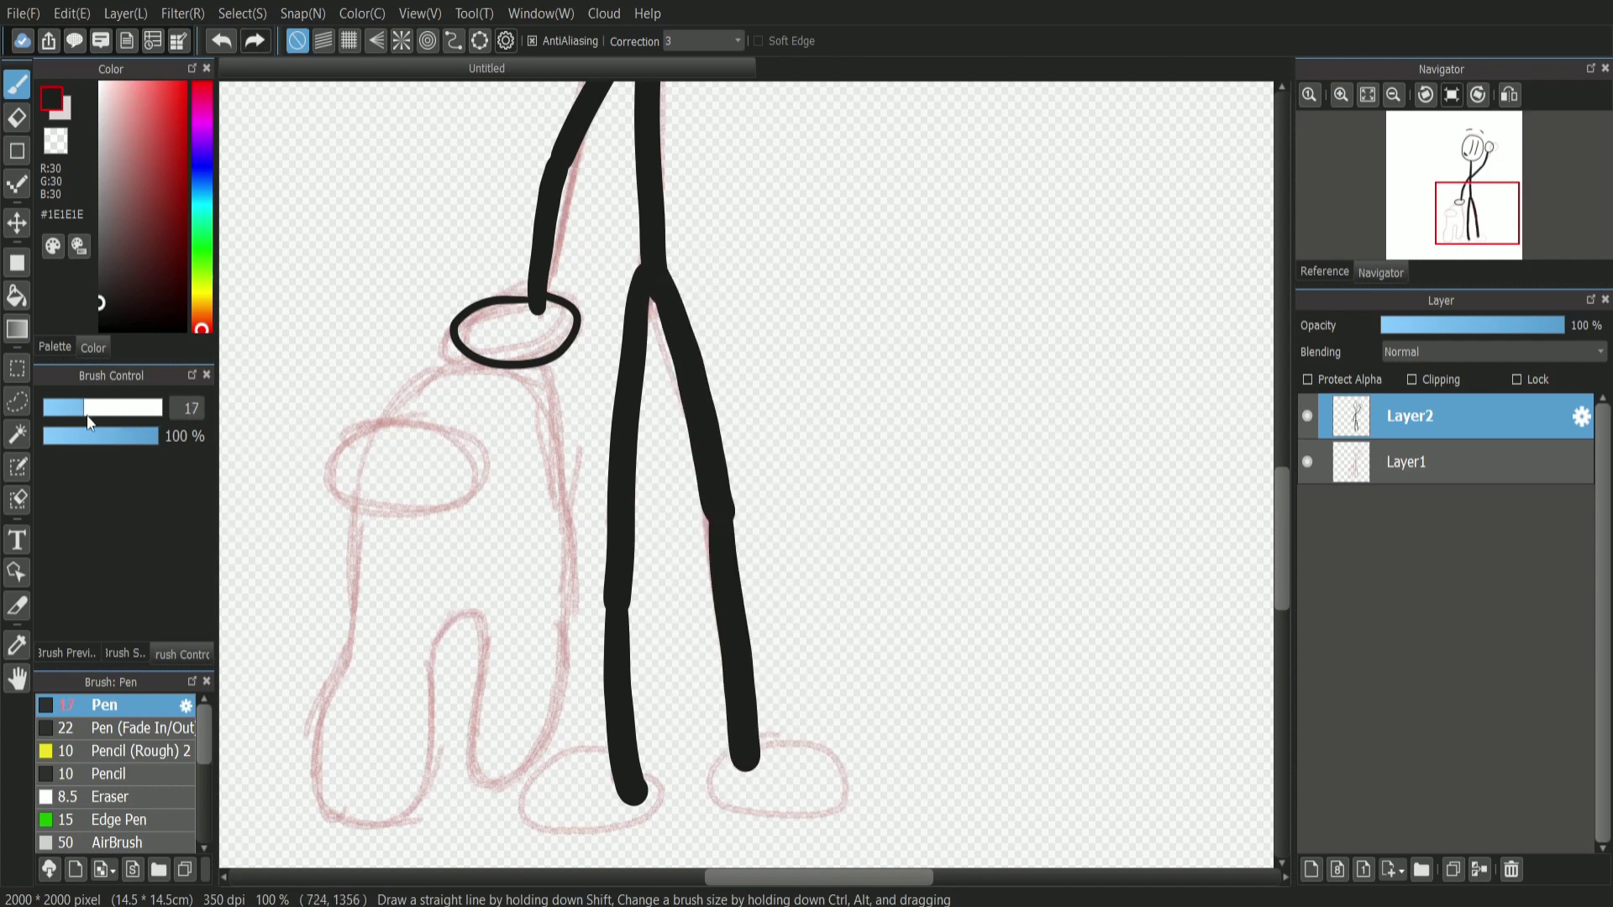
# Ink a large oval for the left foot at the end of the left leg, over the sketched foot.
pyautogui.click(1340, 94)
pyautogui.click(1341, 95)
pyautogui.moveTo(1476, 221); pyautogui.dragTo(1476, 243)
pyautogui.moveTo(517, 418)
pyautogui.mouseDown()
pyautogui.moveTo(558, 468)
pyautogui.moveTo(513, 445)
pyautogui.mouseUp()
pyautogui.hotkey('ctrl', 'z')
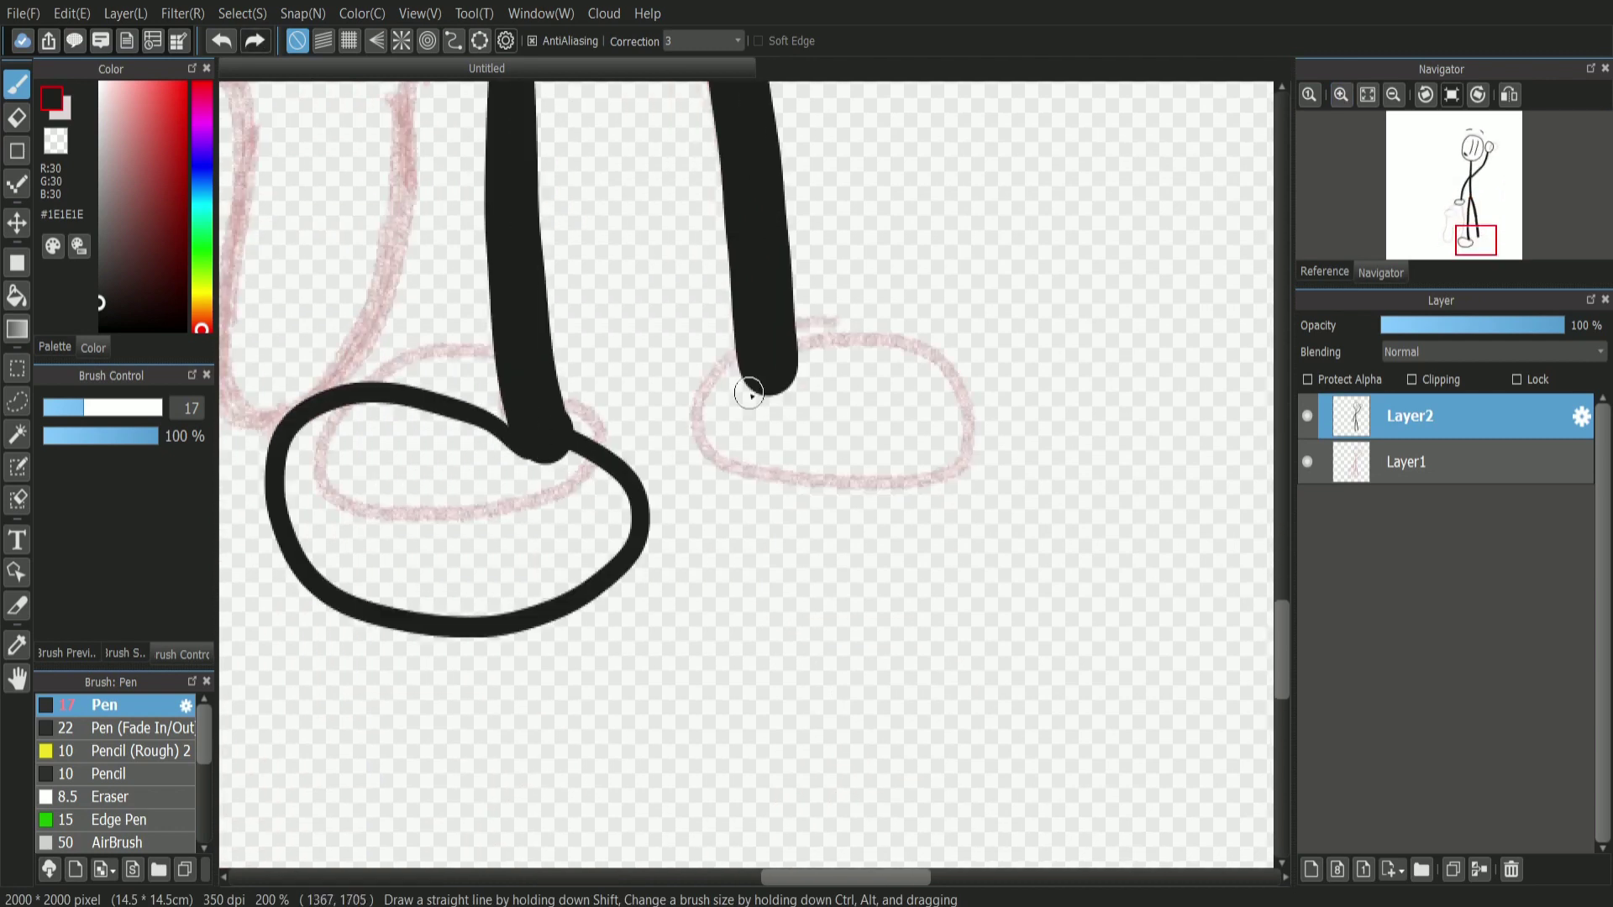
# Try to ink the right foot freehand at the end of the right leg.
pyautogui.moveTo(783, 377)
pyautogui.mouseDown()
pyautogui.moveTo(767, 371)
pyautogui.moveTo(1008, 478)
pyautogui.moveTo(767, 370)
pyautogui.moveTo(807, 405)
pyautogui.moveTo(737, 467)
pyautogui.moveTo(750, 375)
pyautogui.moveTo(683, 454)
pyautogui.moveTo(739, 385)
pyautogui.moveTo(795, 523)
pyautogui.moveTo(900, 328)
pyautogui.moveTo(763, 551)
pyautogui.moveTo(845, 339)
pyautogui.moveTo(761, 542)
pyautogui.moveTo(958, 566)
pyautogui.moveTo(760, 551)
pyautogui.moveTo(954, 270)
pyautogui.moveTo(769, 545)
pyautogui.moveTo(922, 547)
pyautogui.moveTo(760, 550)
pyautogui.moveTo(1030, 514)
pyautogui.moveTo(756, 544)
pyautogui.moveTo(1050, 468)
pyautogui.moveTo(760, 550)
pyautogui.moveTo(1020, 512)
pyautogui.moveTo(766, 544)
pyautogui.mouseUp()
pyautogui.hotkey('ctrl', 'z')
pyautogui.hotkey('ctrl', 'z')
pyautogui.hotkey('ctrl', 'z')
pyautogui.hotkey('ctrl', 'z')
pyautogui.hotkey('ctrl', 'z')
pyautogui.hotkey('ctrl', 'z')
pyautogui.hotkey('ctrl', 'z')
pyautogui.hotkey('ctrl', 'z')
pyautogui.hotkey('ctrl', 'z')
pyautogui.hotkey('ctrl', 'z')
pyautogui.hotkey('ctrl', 'z')
pyautogui.hotkey('ctrl', 'z')
pyautogui.hotkey('ctrl', 'z')
pyautogui.hotkey('ctrl', 'z')
pyautogui.hotkey('ctrl', 'z')
pyautogui.hotkey('ctrl', 'z')
pyautogui.hotkey('ctrl', 'z')
pyautogui.hotkey('ctrl', 'z')
pyautogui.moveTo(788, 363)
pyautogui.mouseDown()
pyautogui.moveTo(767, 537)
pyautogui.moveTo(1014, 515)
pyautogui.moveTo(761, 550)
pyautogui.moveTo(1044, 493)
pyautogui.moveTo(760, 550)
pyautogui.moveTo(948, 351)
pyautogui.moveTo(796, 360)
pyautogui.moveTo(739, 546)
pyautogui.mouseUp()
pyautogui.hotkey('ctrl', 'z')
pyautogui.hotkey('ctrl', 'z')
pyautogui.hotkey('ctrl', 'z')
pyautogui.hotkey('ctrl', 'z')
pyautogui.hotkey('ctrl', 'z')
pyautogui.hotkey('ctrl', 'z')
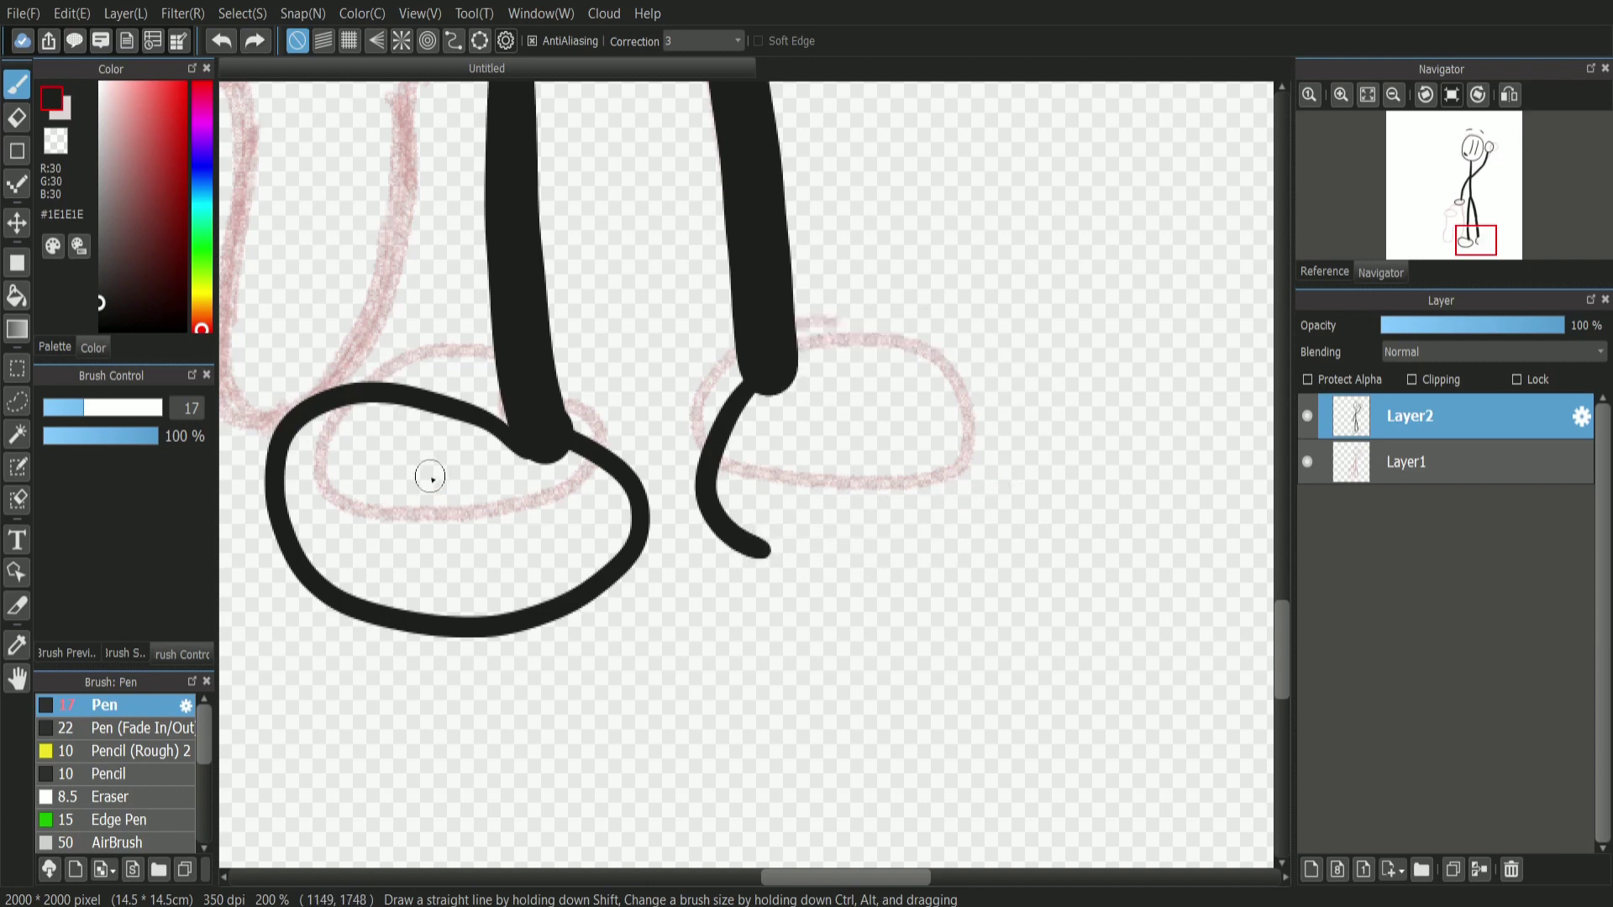
# Lasso the inked left foot, copy it and paste it onto a new layer.
pyautogui.press('l')
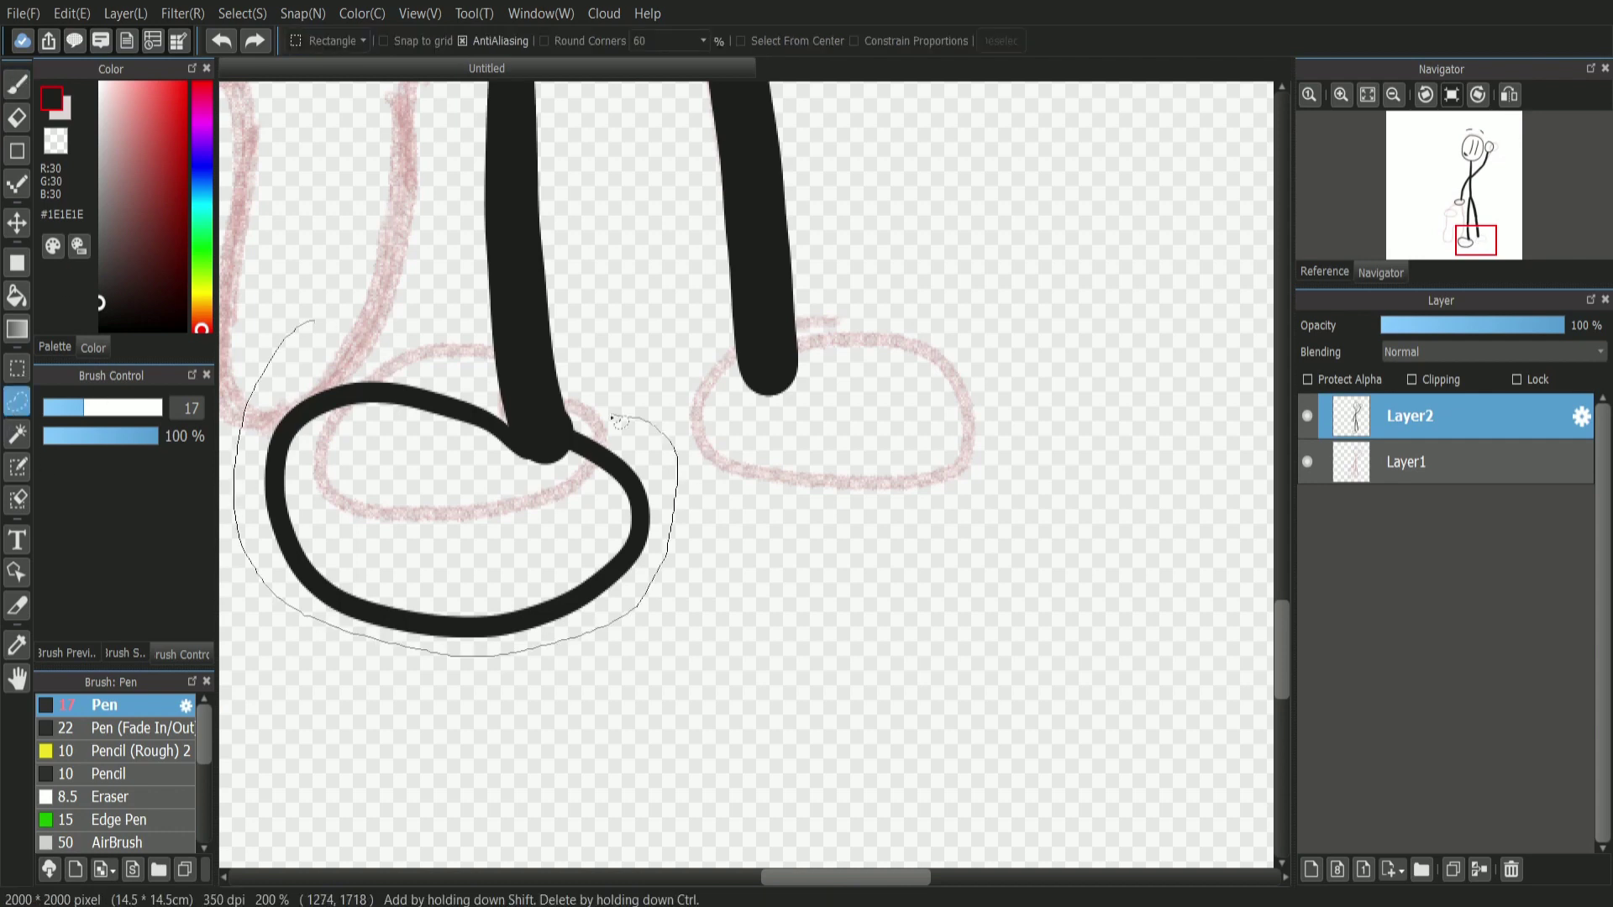
pyautogui.moveTo(407, 333); pyautogui.dragTo(336, 309)
pyautogui.hotkey('ctrl', 'c')
pyautogui.hotkey('ctrl', 'v')
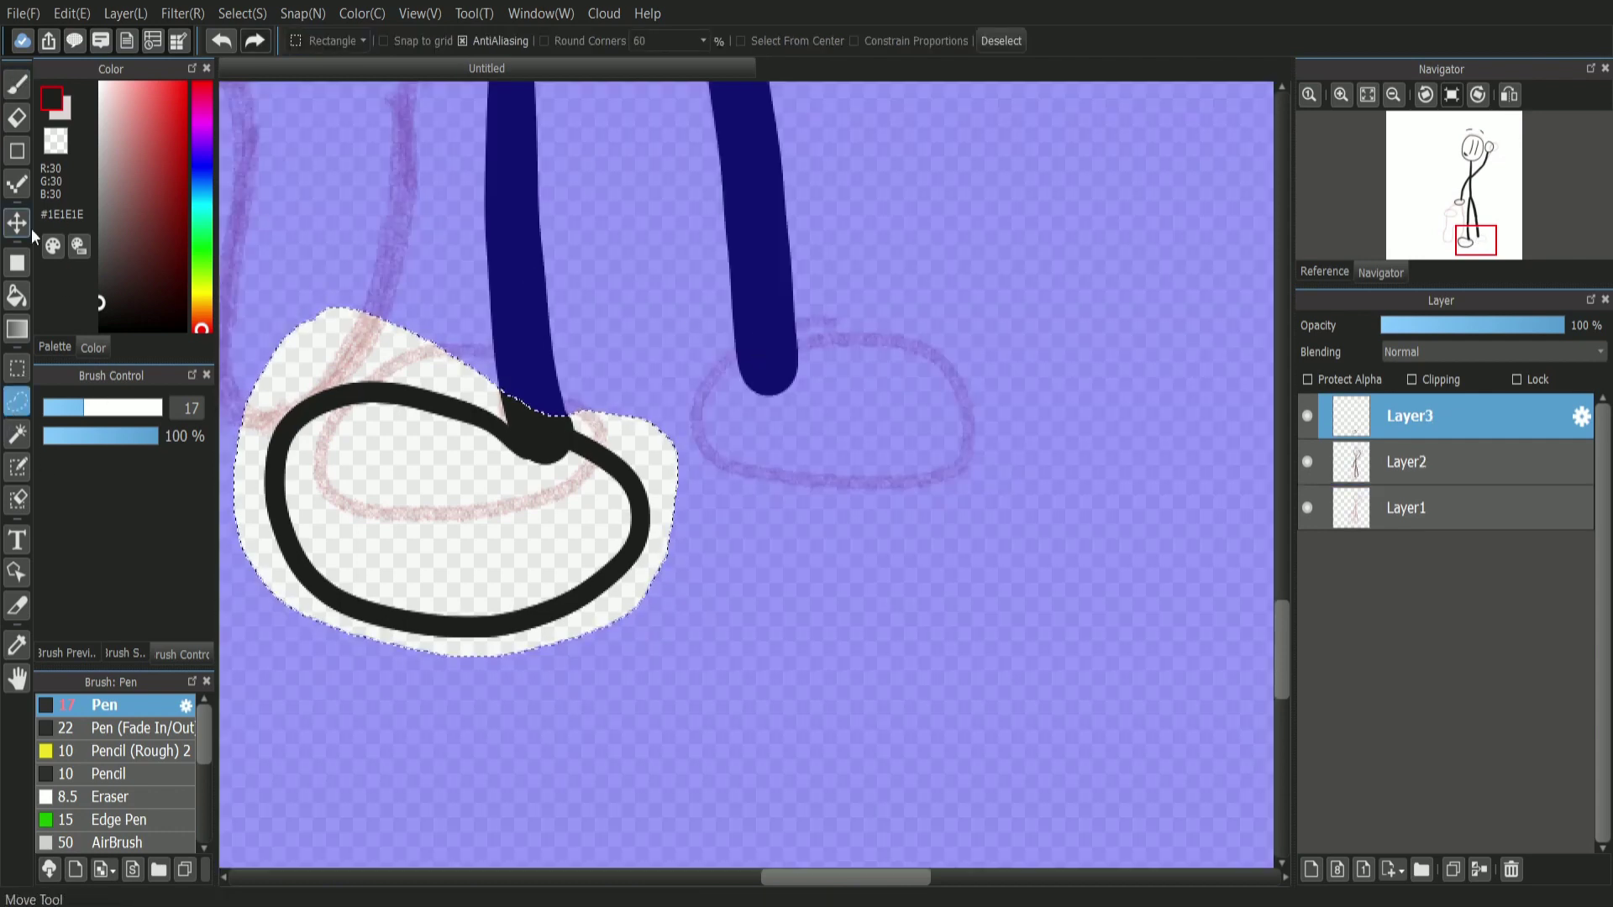
# Flip the pasted foot horizontally and fit it to the end of the right leg.
pyautogui.hotkey('ctrl', 'd')
pyautogui.press('v')
pyautogui.hotkey('ctrl', 't')
pyautogui.click(912, 835)
pyautogui.moveTo(507, 490); pyautogui.dragTo(902, 444)
pyautogui.moveTo(1056, 457); pyautogui.dragTo(973, 452)
pyautogui.click(1219, 865)
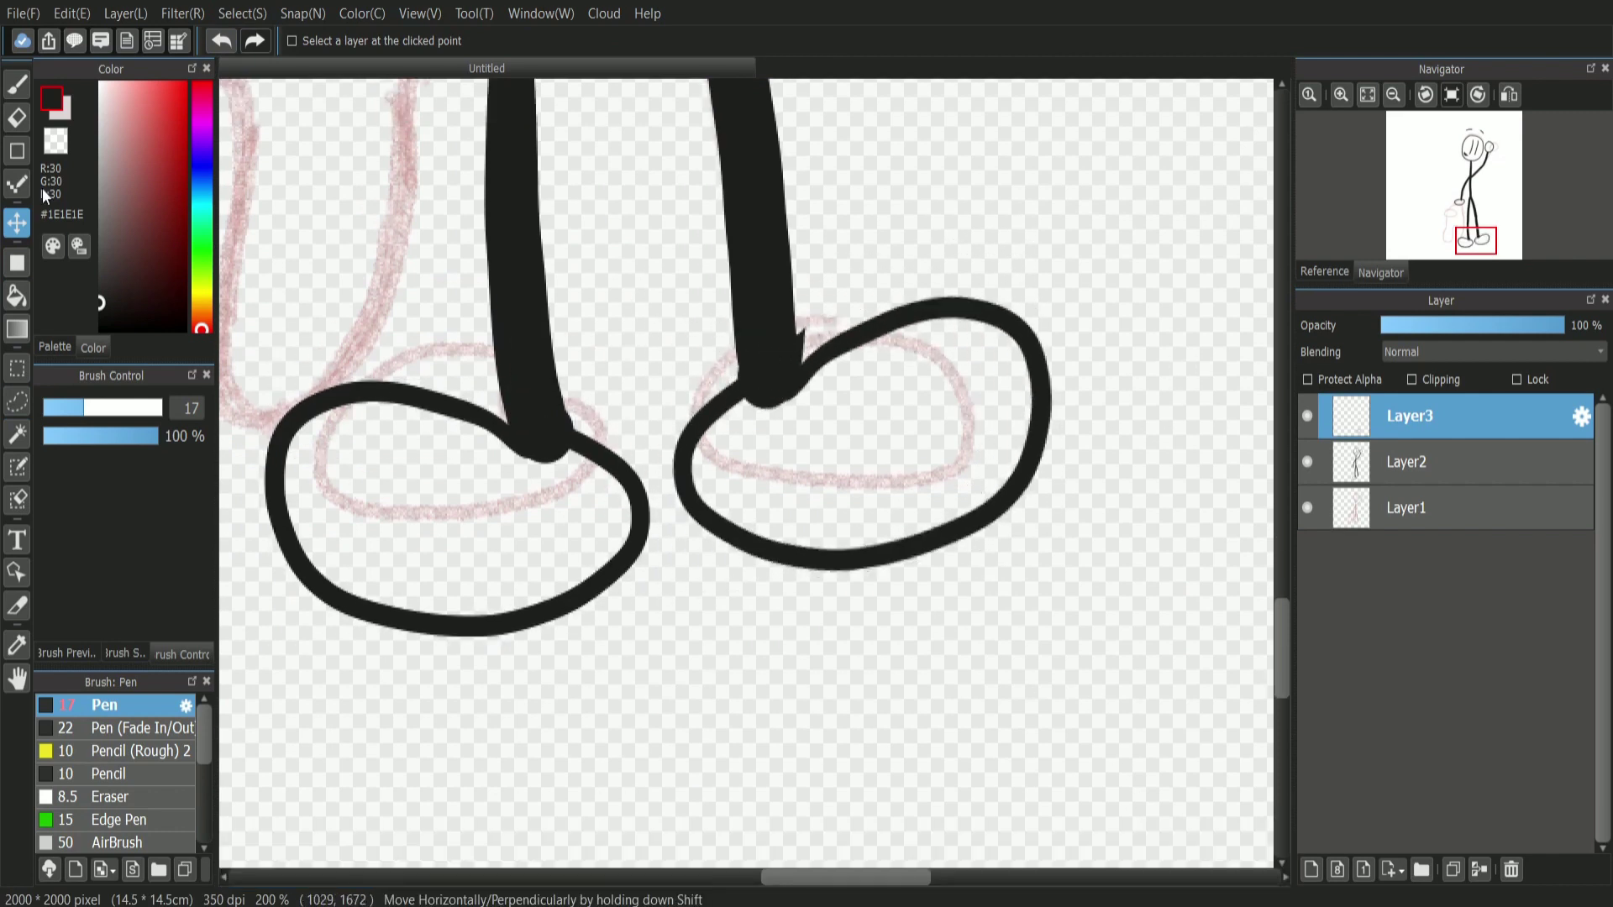
# Erase the stray copied leg sliver beside the right leg and merge the foot layer down into Layer2.
pyautogui.press('e')
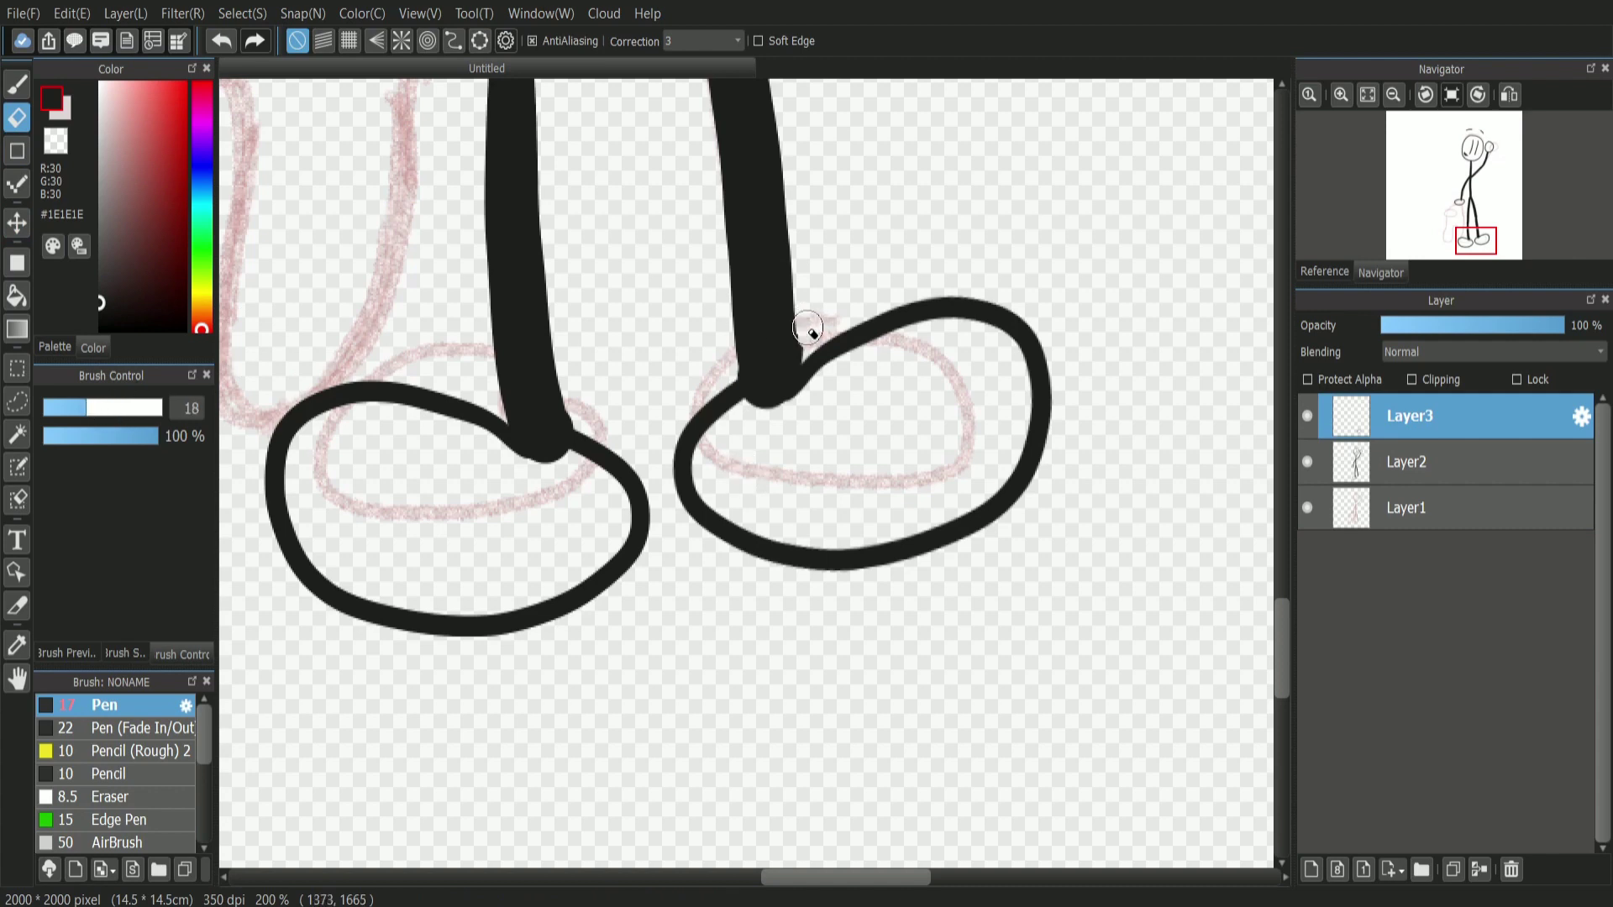
pyautogui.click(1392, 95)
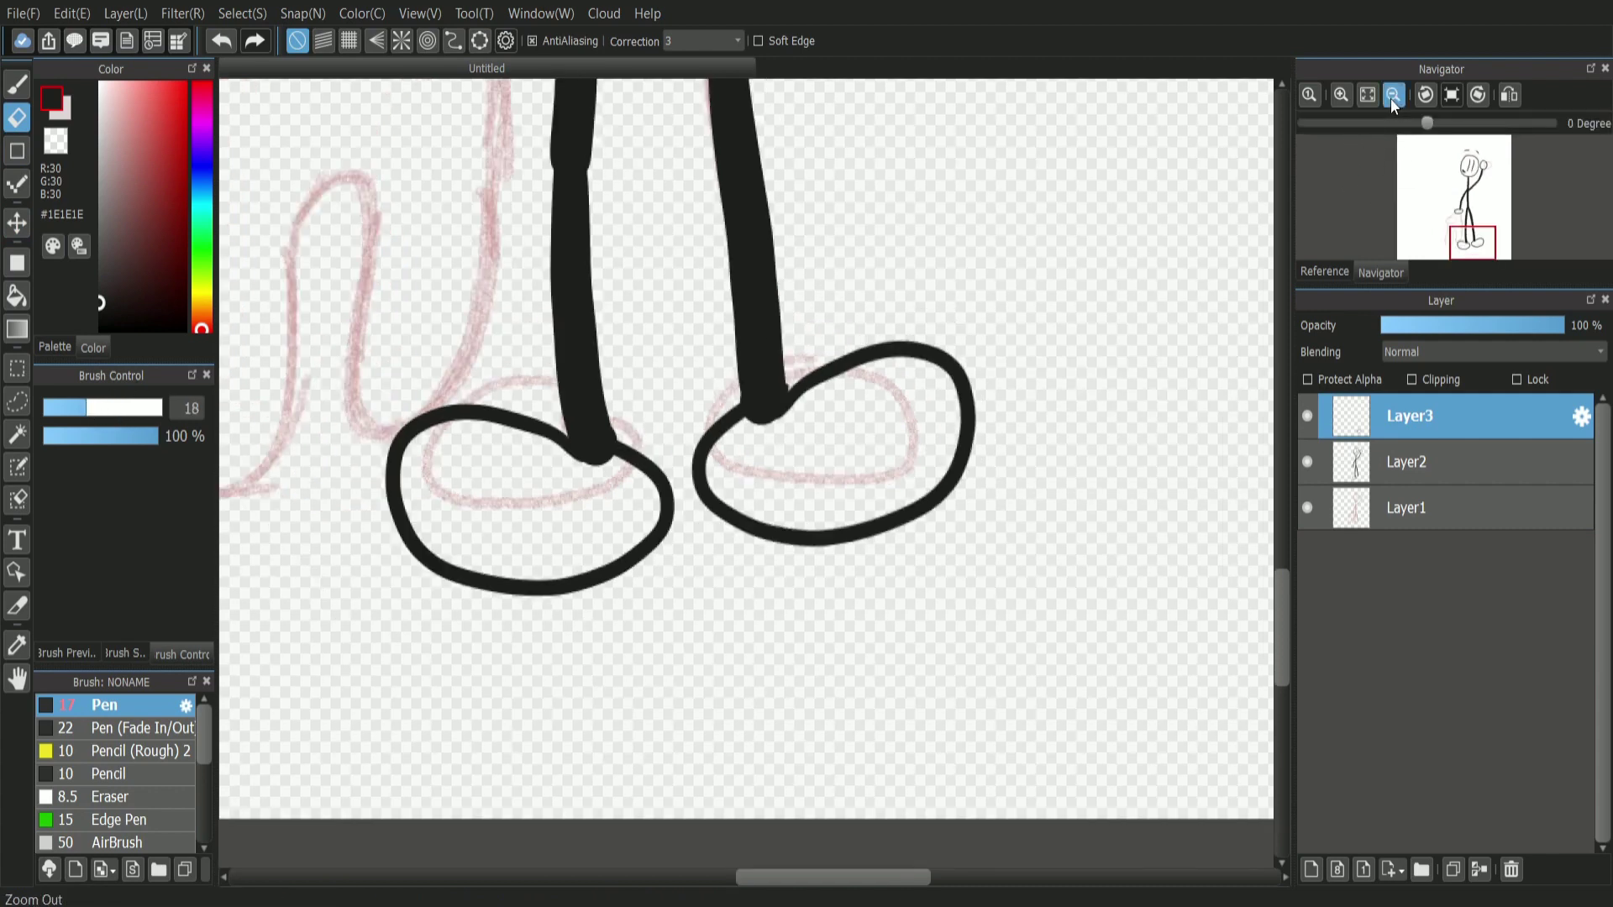
pyautogui.click(1392, 96)
pyautogui.click(1461, 219)
pyautogui.moveTo(1461, 219); pyautogui.dragTo(1457, 225)
pyautogui.click(1478, 870)
# Add a layer above Layer1 and ink the crewmate's visor oval and the head curve up to the resting hand.
pyautogui.click(1407, 462)
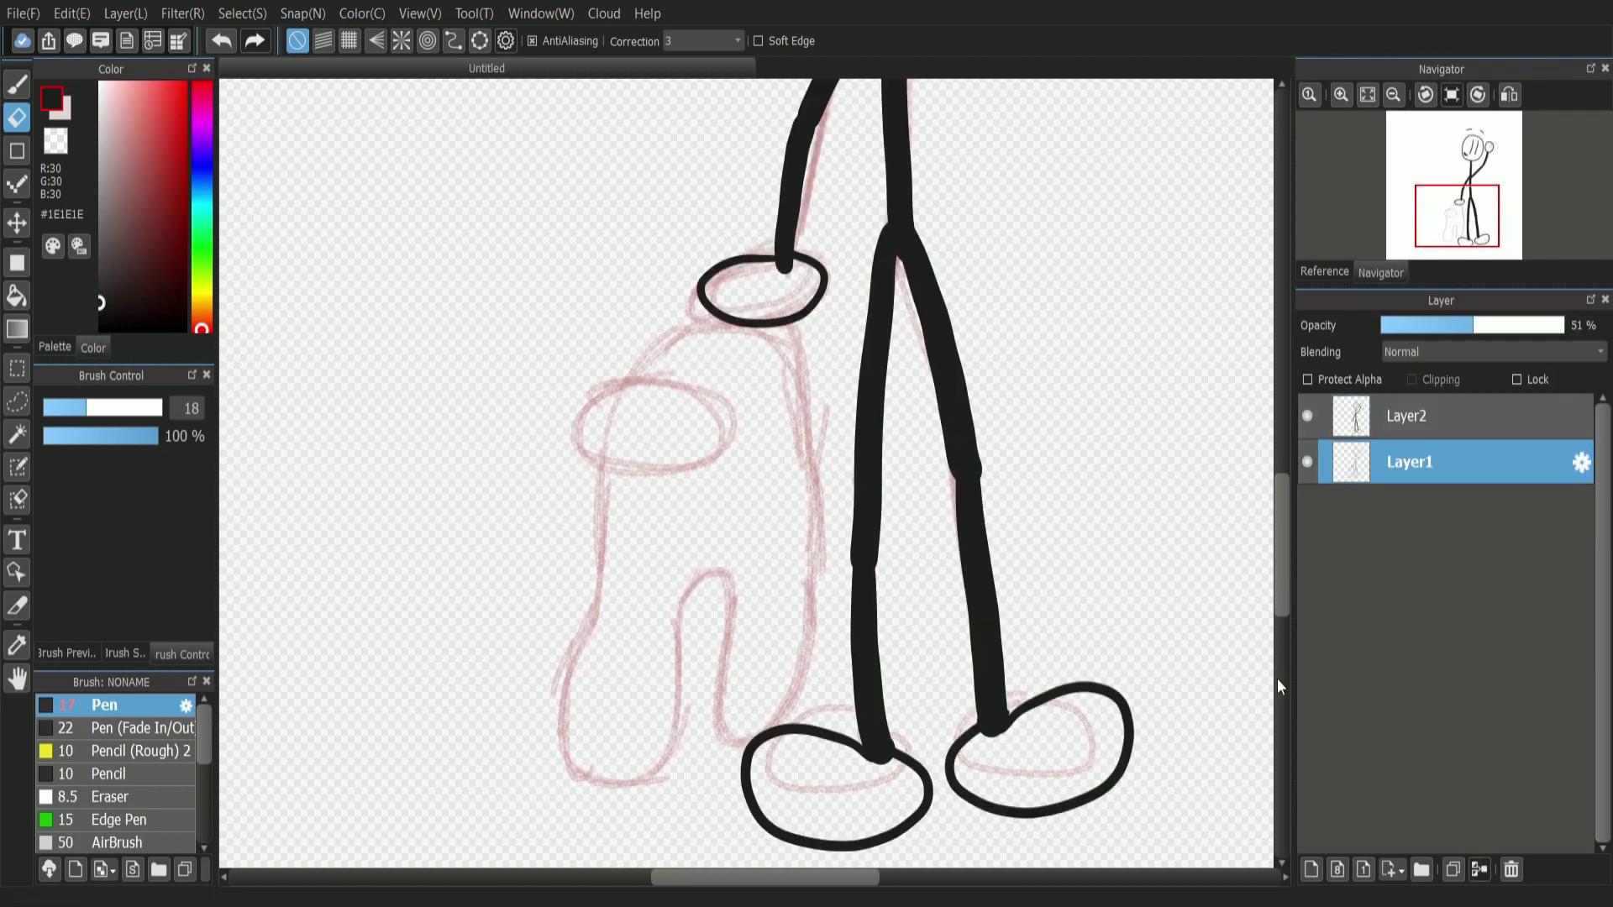
pyautogui.click(1311, 872)
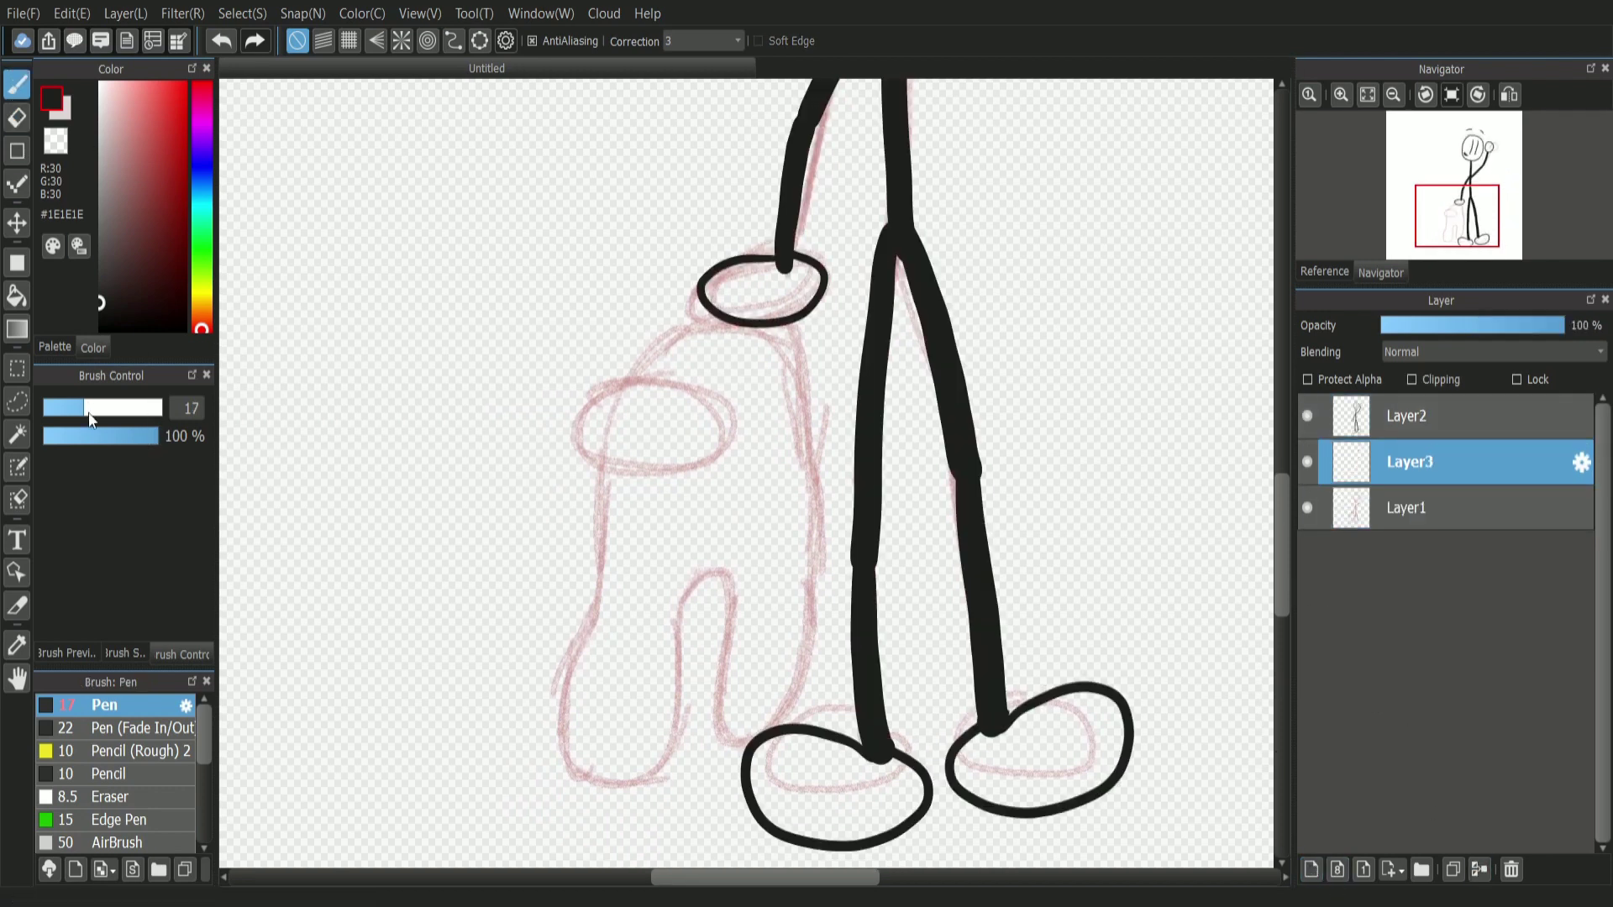
pyautogui.click(1342, 95)
pyautogui.click(1460, 220)
pyautogui.moveTo(1459, 220); pyautogui.dragTo(1456, 217)
pyautogui.moveTo(720, 244)
pyautogui.mouseDown()
pyautogui.moveTo(542, 366)
pyautogui.moveTo(742, 504)
pyautogui.moveTo(454, 412)
pyautogui.moveTo(439, 714)
pyautogui.mouseUp()
pyautogui.hotkey('ctrl', 'z')
pyautogui.hotkey('ctrl', 'z')
pyautogui.hotkey('ctrl', 'z')
pyautogui.hotkey('ctrl', 'z')
pyautogui.moveTo(576, 420)
pyautogui.mouseDown()
pyautogui.moveTo(496, 417)
pyautogui.moveTo(722, 245)
pyautogui.mouseUp()
pyautogui.hotkey('ctrl', 'z')
pyautogui.hotkey('ctrl', 'z')
pyautogui.moveTo(475, 420)
pyautogui.mouseDown()
pyautogui.moveTo(723, 245)
pyautogui.moveTo(494, 411)
pyautogui.moveTo(756, 270)
pyautogui.mouseUp()
pyautogui.hotkey('ctrl', 'z')
pyautogui.hotkey('ctrl', 'z')
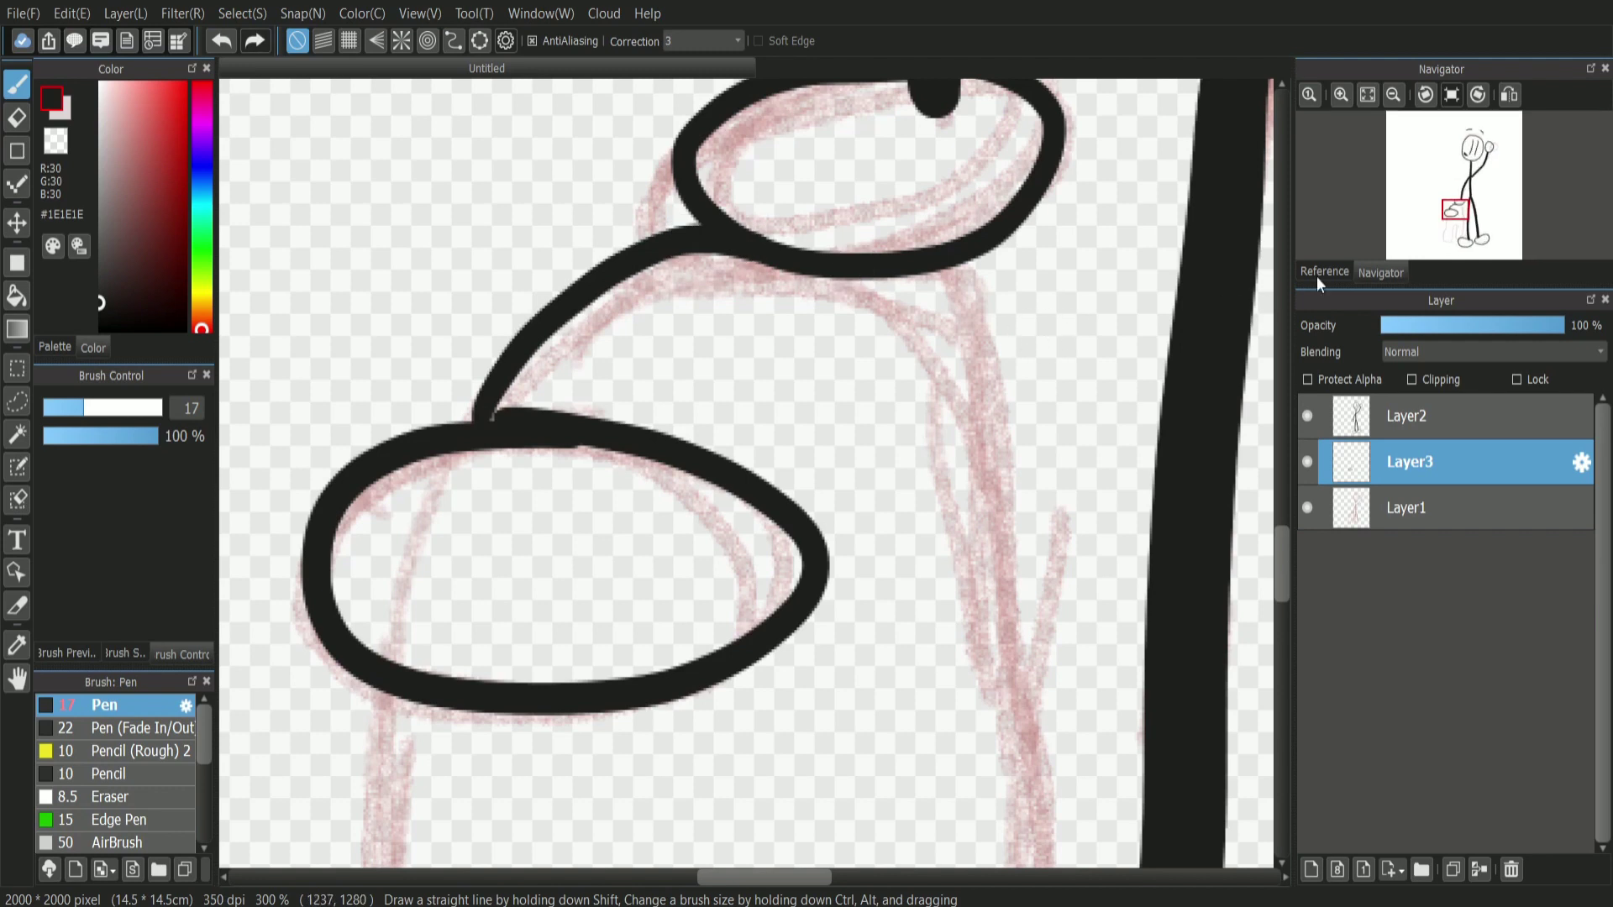
# Ink the crewmate's back from beneath the hand down beside the stick figure's left leg.
pyautogui.moveTo(974, 246)
pyautogui.mouseDown()
pyautogui.moveTo(1068, 407)
pyautogui.moveTo(1049, 312)
pyautogui.moveTo(1092, 476)
pyautogui.moveTo(1097, 440)
pyautogui.moveTo(1044, 280)
pyautogui.moveTo(1089, 512)
pyautogui.moveTo(1053, 565)
pyautogui.moveTo(1076, 356)
pyautogui.moveTo(1083, 540)
pyautogui.mouseUp()
pyautogui.hotkey('ctrl', 'z')
pyautogui.hotkey('ctrl', 'z')
pyautogui.hotkey('ctrl', 'z')
pyautogui.hotkey('ctrl', 'z')
pyautogui.hotkey('ctrl', 'z')
pyautogui.moveTo(1452, 217)
pyautogui.mouseDown()
pyautogui.moveTo(1451, 232)
pyautogui.moveTo(1458, 220)
pyautogui.mouseUp()
pyautogui.click(1393, 94)
pyautogui.moveTo(901, 443)
pyautogui.mouseDown()
pyautogui.moveTo(868, 647)
pyautogui.moveTo(889, 679)
pyautogui.mouseUp()
pyautogui.hotkey('ctrl', 'z')
pyautogui.hotkey('ctrl', 'z')
pyautogui.moveTo(897, 450); pyautogui.dragTo(898, 653)
pyautogui.moveTo(1285, 571); pyautogui.dragTo(1287, 613)
pyautogui.moveTo(898, 324)
pyautogui.mouseDown()
pyautogui.moveTo(872, 570)
pyautogui.moveTo(899, 561)
pyautogui.moveTo(865, 615)
pyautogui.mouseUp()
pyautogui.hotkey('ctrl', 'z')
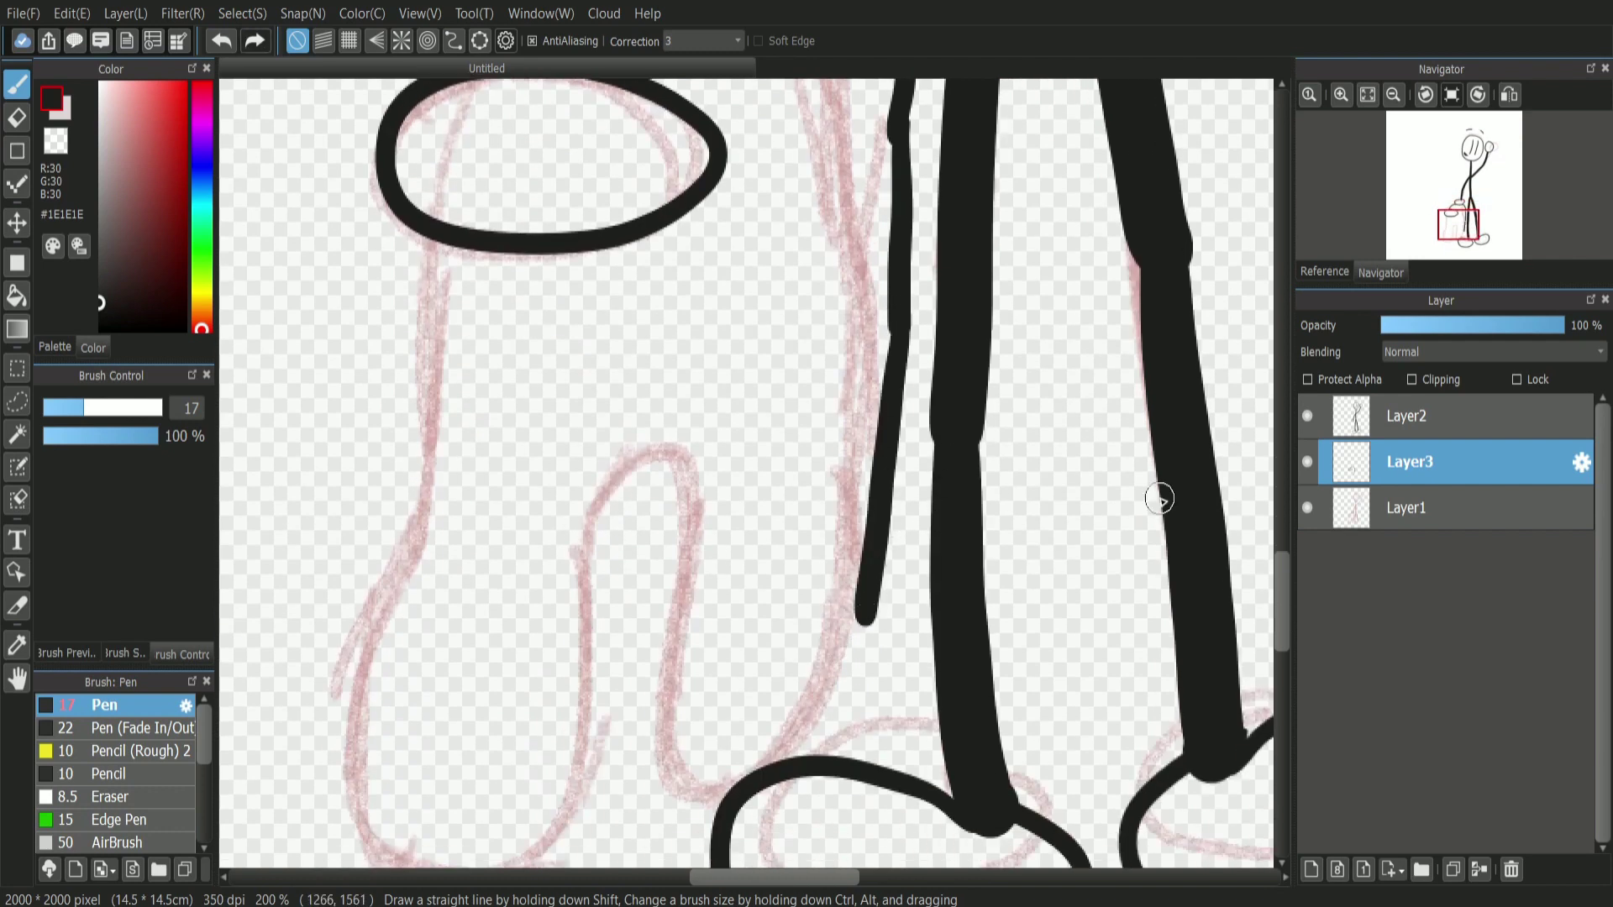
# Ink the crewmate's front side from below the visor down to the top of its left leg.
pyautogui.moveTo(1284, 597); pyautogui.dragTo(1283, 604)
pyautogui.moveTo(434, 172); pyautogui.dragTo(422, 510)
pyautogui.hotkey('ctrl', 'z')
pyautogui.moveTo(436, 387); pyautogui.dragTo(372, 685)
pyautogui.hotkey('ctrl', 'z')
pyautogui.hotkey('ctrl', 'z')
pyautogui.moveTo(435, 397); pyautogui.dragTo(393, 550)
# Ink the crewmate's rounded left leg, the arch between the legs and the inner right leg down to the stick figure's foot.
pyautogui.moveTo(395, 548)
pyautogui.mouseDown()
pyautogui.moveTo(386, 692)
pyautogui.moveTo(427, 808)
pyautogui.moveTo(395, 749)
pyautogui.moveTo(586, 743)
pyautogui.moveTo(510, 782)
pyautogui.moveTo(596, 615)
pyautogui.mouseUp()
pyautogui.hotkey('ctrl', 'z')
pyautogui.hotkey('ctrl', 'z')
pyautogui.moveTo(509, 783)
pyautogui.mouseDown()
pyautogui.moveTo(581, 618)
pyautogui.moveTo(642, 370)
pyautogui.mouseUp()
pyautogui.hotkey('ctrl', 'z')
pyautogui.moveTo(571, 559)
pyautogui.mouseDown()
pyautogui.moveTo(689, 466)
pyautogui.moveTo(677, 580)
pyautogui.mouseUp()
pyautogui.hotkey('ctrl', 'z')
pyautogui.hotkey('ctrl', 'z')
pyautogui.moveTo(691, 453)
pyautogui.mouseDown()
pyautogui.moveTo(695, 601)
pyautogui.moveTo(671, 634)
pyautogui.moveTo(668, 769)
pyautogui.mouseUp()
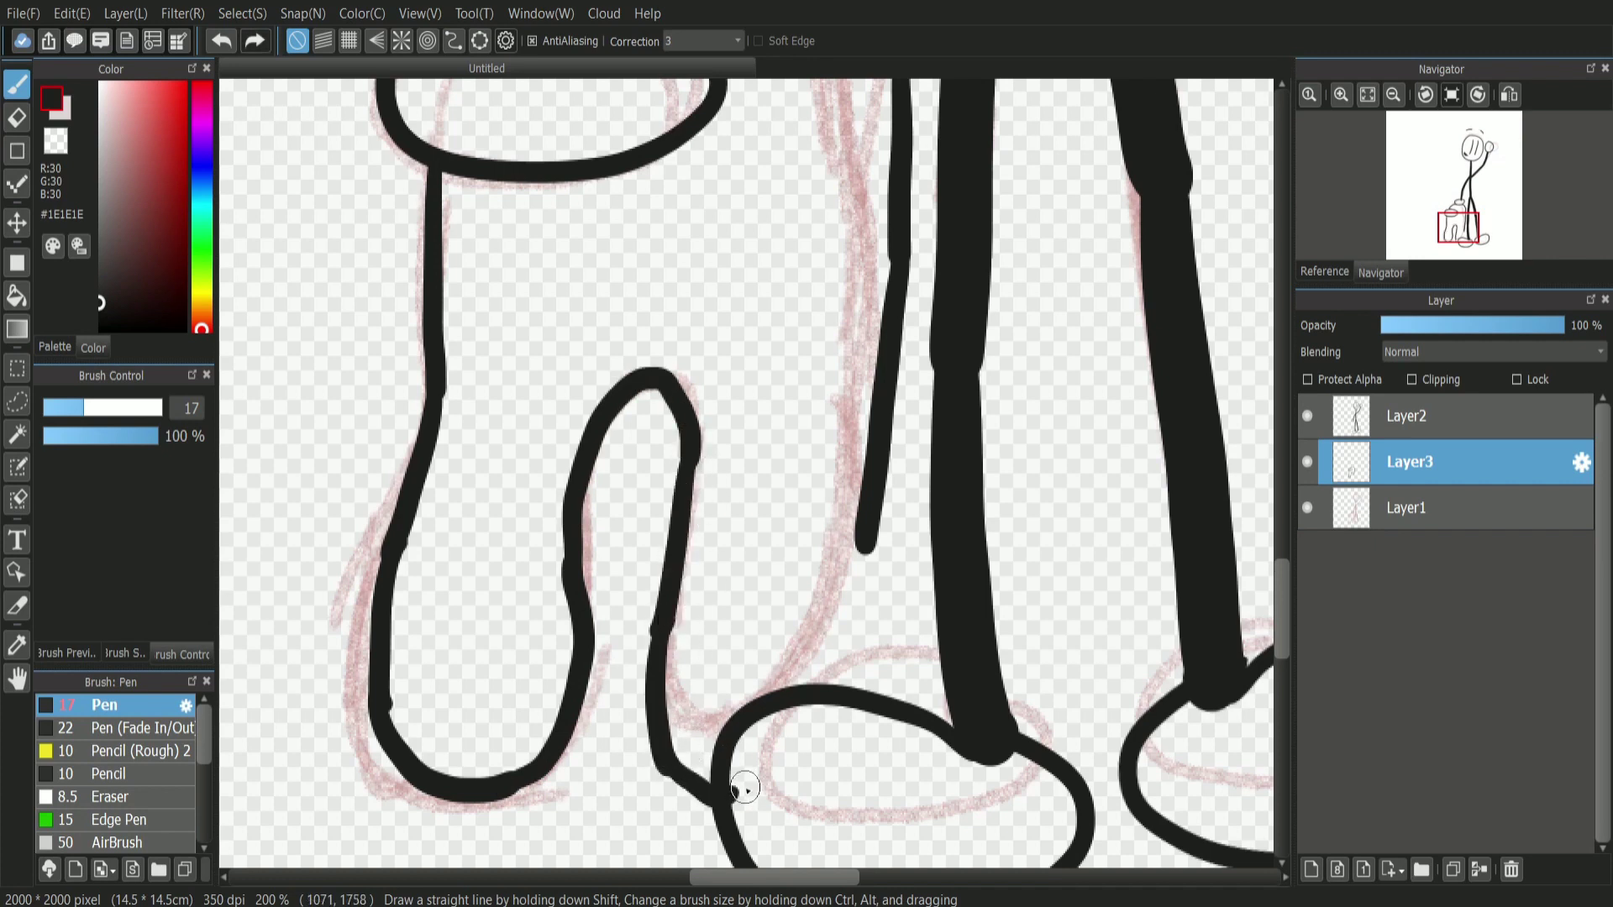
# Erase the lower end of the crewmate's back line and redraw it down to the stick figure's foot.
pyautogui.press('e')
pyautogui.moveTo(861, 561); pyautogui.dragTo(903, 378)
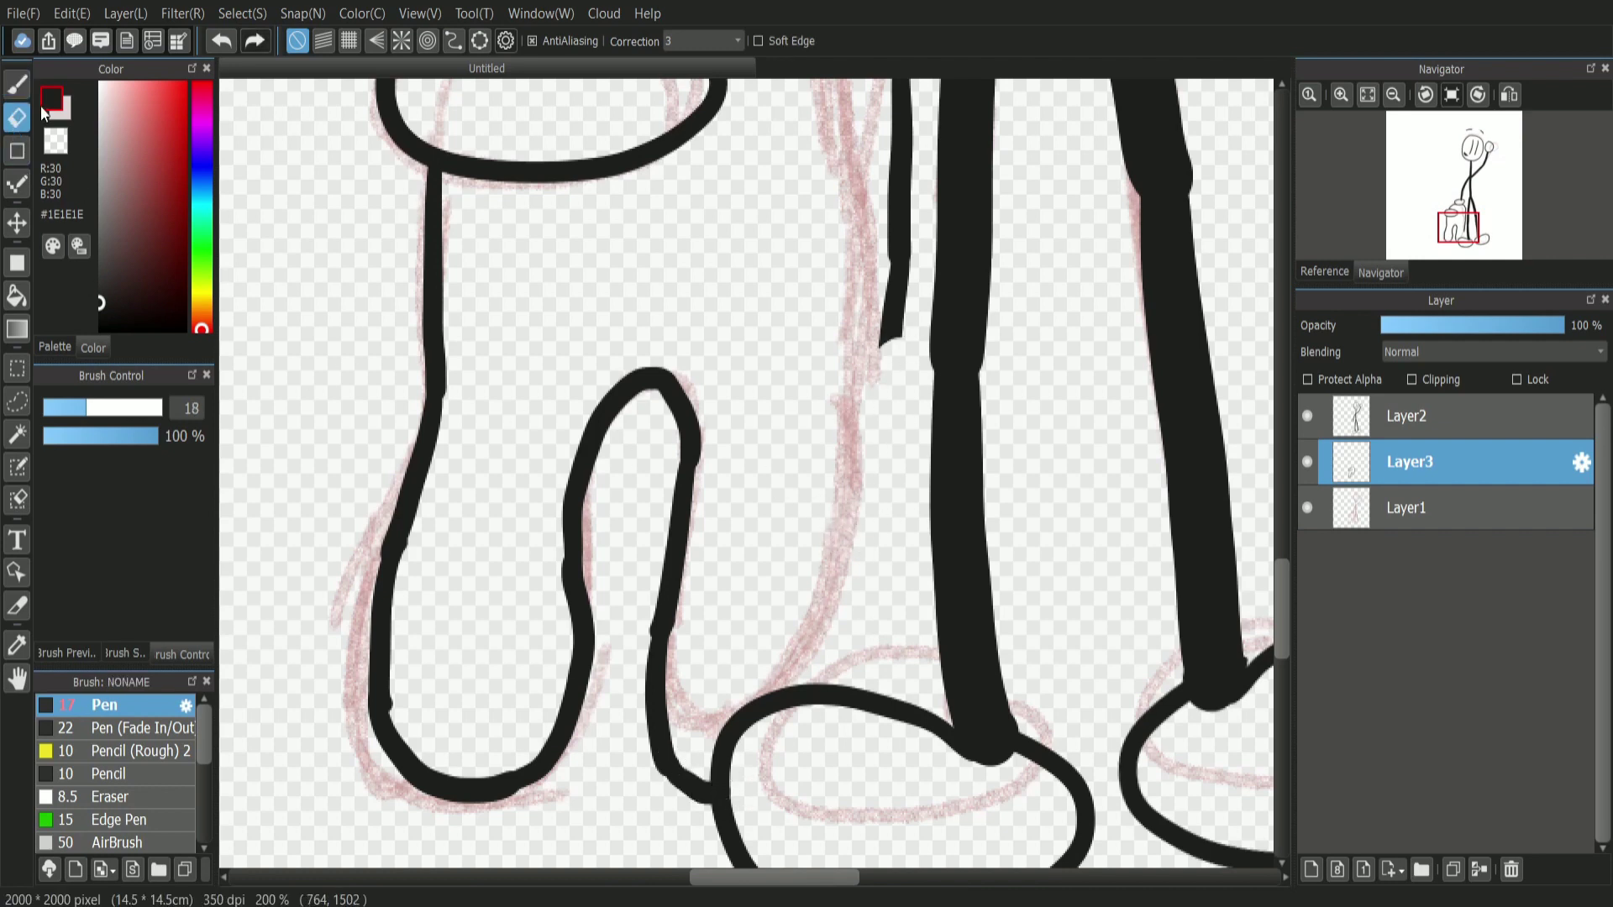
pyautogui.press('b')
pyautogui.hotkey('ctrl', 'z')
pyautogui.moveTo(903, 321)
pyautogui.mouseDown()
pyautogui.moveTo(871, 434)
pyautogui.moveTo(874, 661)
pyautogui.moveTo(857, 691)
pyautogui.mouseUp()
pyautogui.hotkey('ctrl', 'z')
pyautogui.press('e')
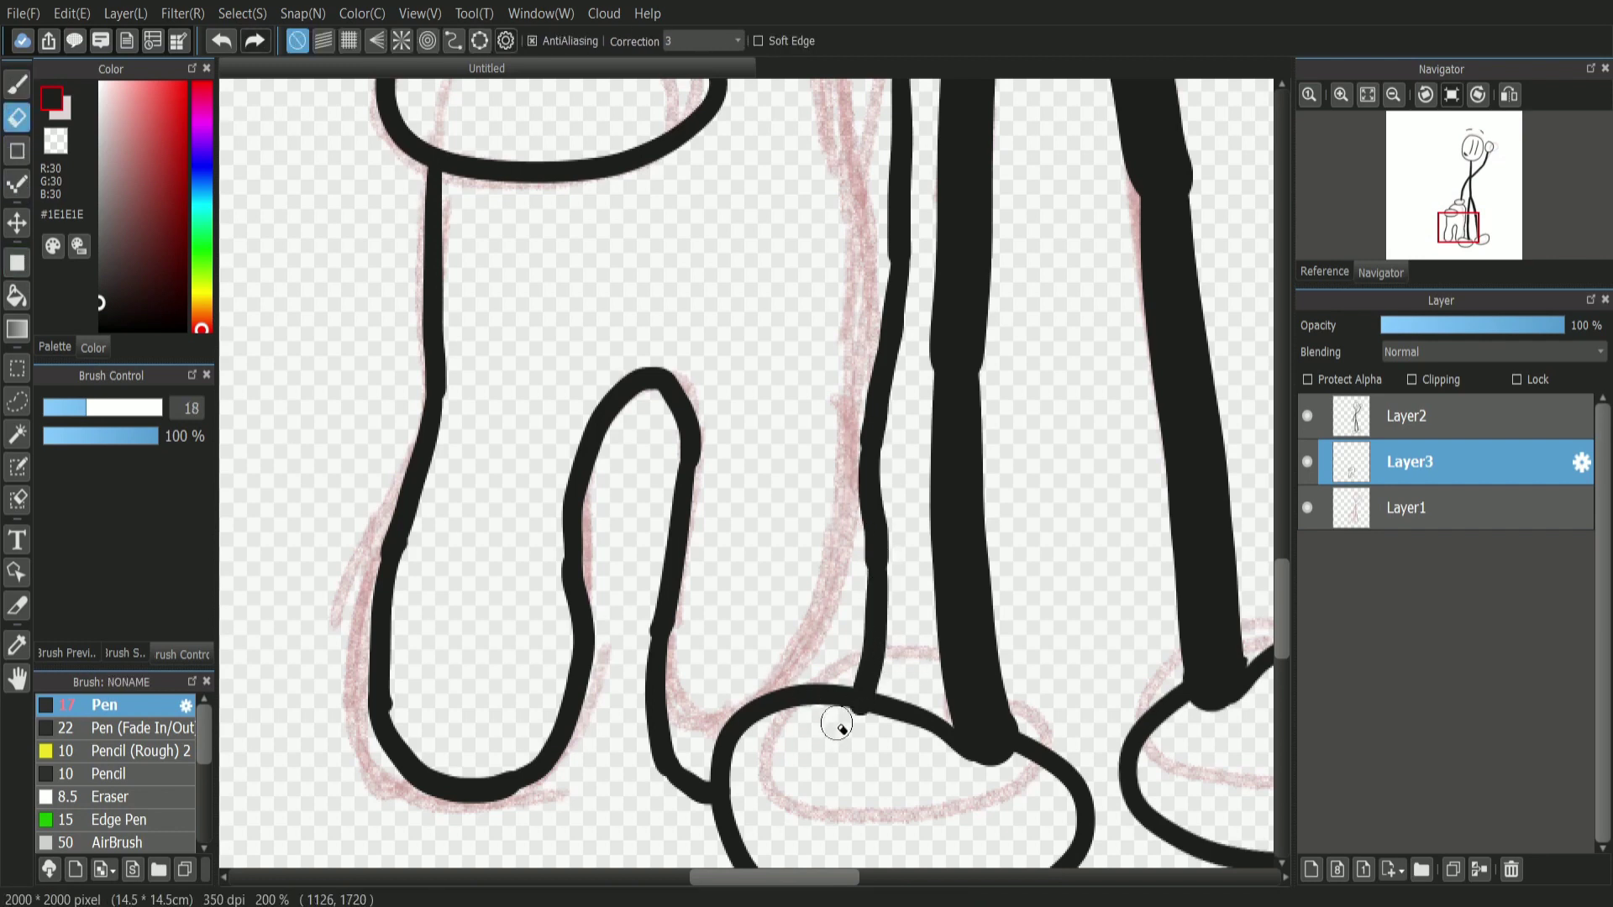
# Hide the Layer1 sketch and lasso the stick figure's head and eyebrows on Layer2.
pyautogui.click(1393, 94)
pyautogui.moveTo(1466, 235); pyautogui.dragTo(1470, 163)
pyautogui.click(1406, 416)
pyautogui.click(1340, 94)
pyautogui.click(1394, 96)
pyautogui.click(17, 401)
pyautogui.click(1307, 507)
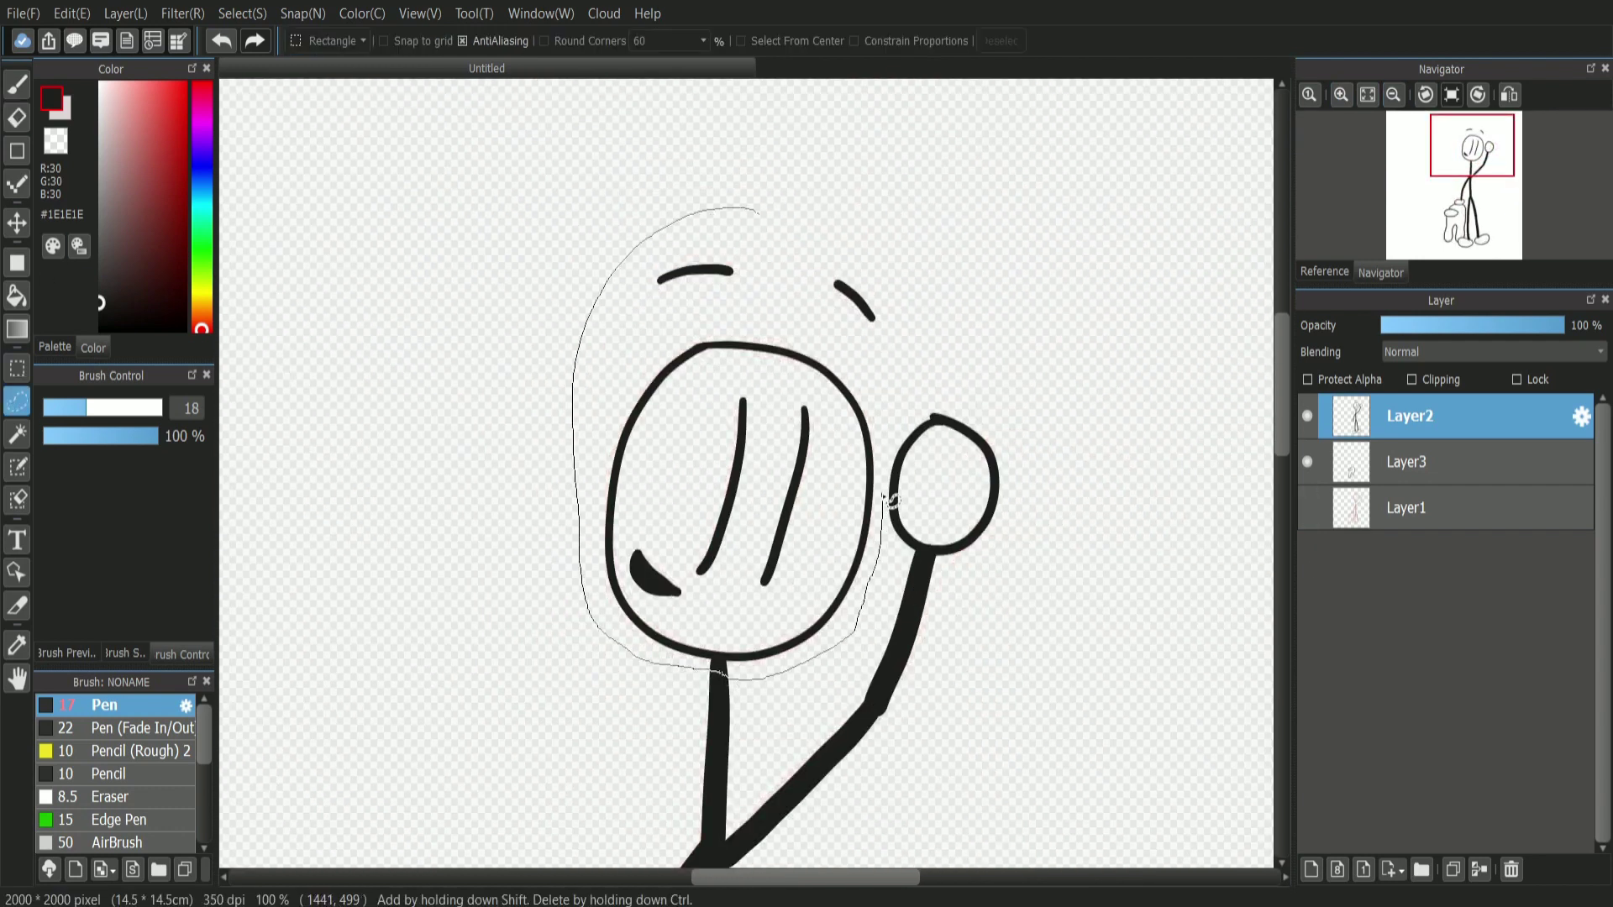
pyautogui.moveTo(918, 254); pyautogui.dragTo(806, 220)
# Move the selected head and eyebrows down about 83 px over the top of the body line.
pyautogui.hotkey('ctrl', 't')
pyautogui.moveTo(791, 502)
pyautogui.mouseDown()
pyautogui.moveTo(800, 468)
pyautogui.moveTo(792, 525)
pyautogui.mouseUp()
pyautogui.moveTo(1283, 395); pyautogui.dragTo(1248, 440)
pyautogui.moveTo(777, 368); pyautogui.dragTo(817, 390)
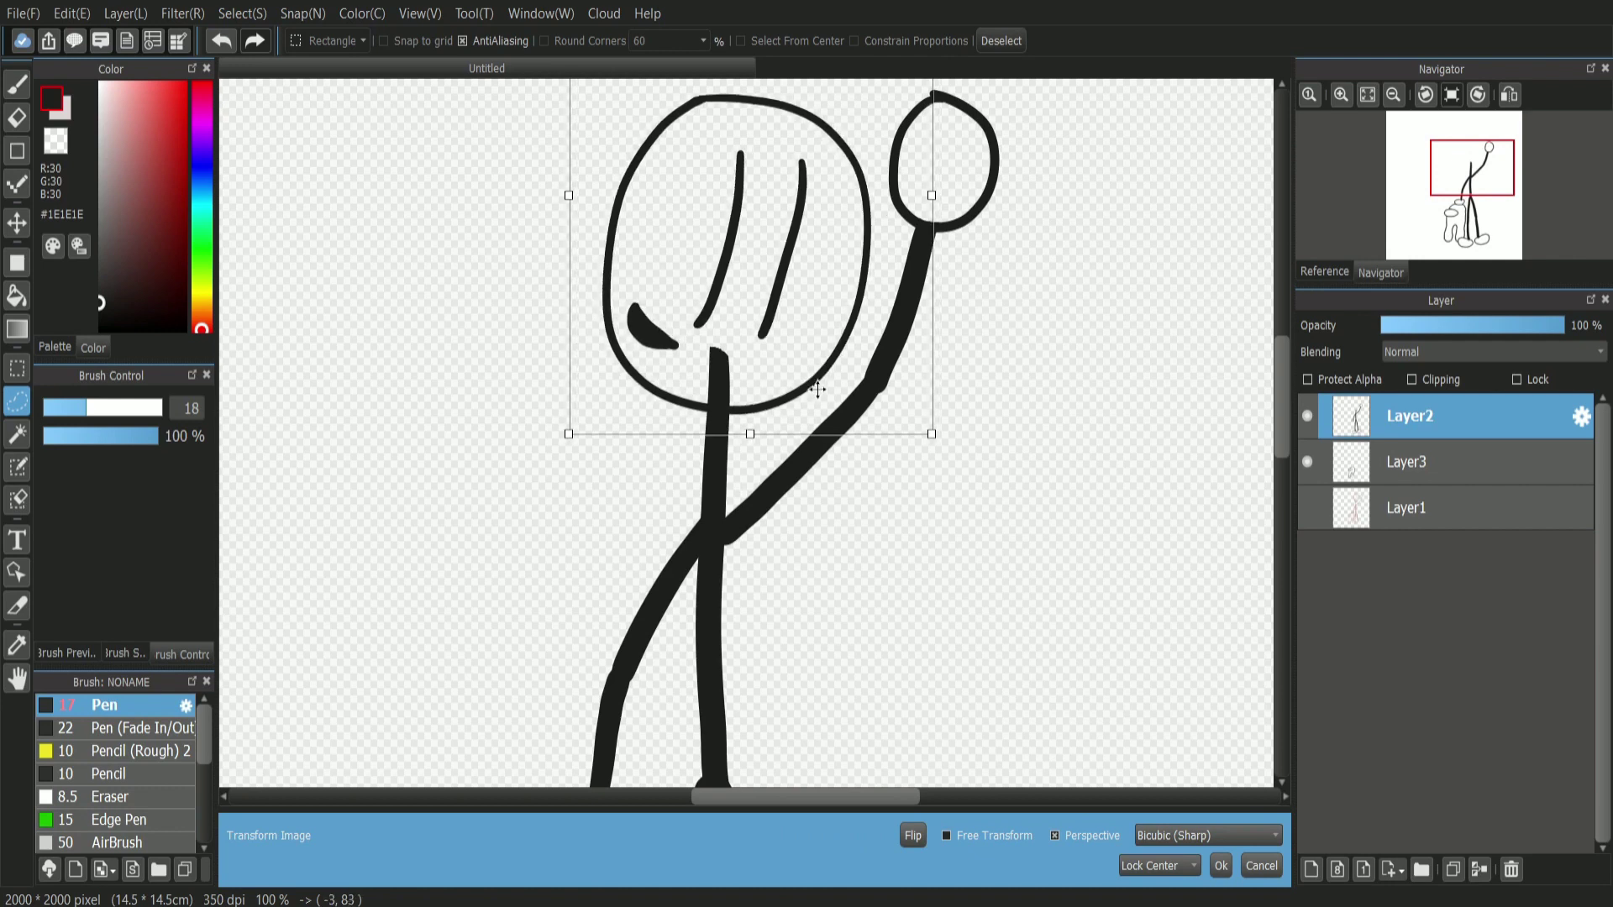
pyautogui.click(1221, 866)
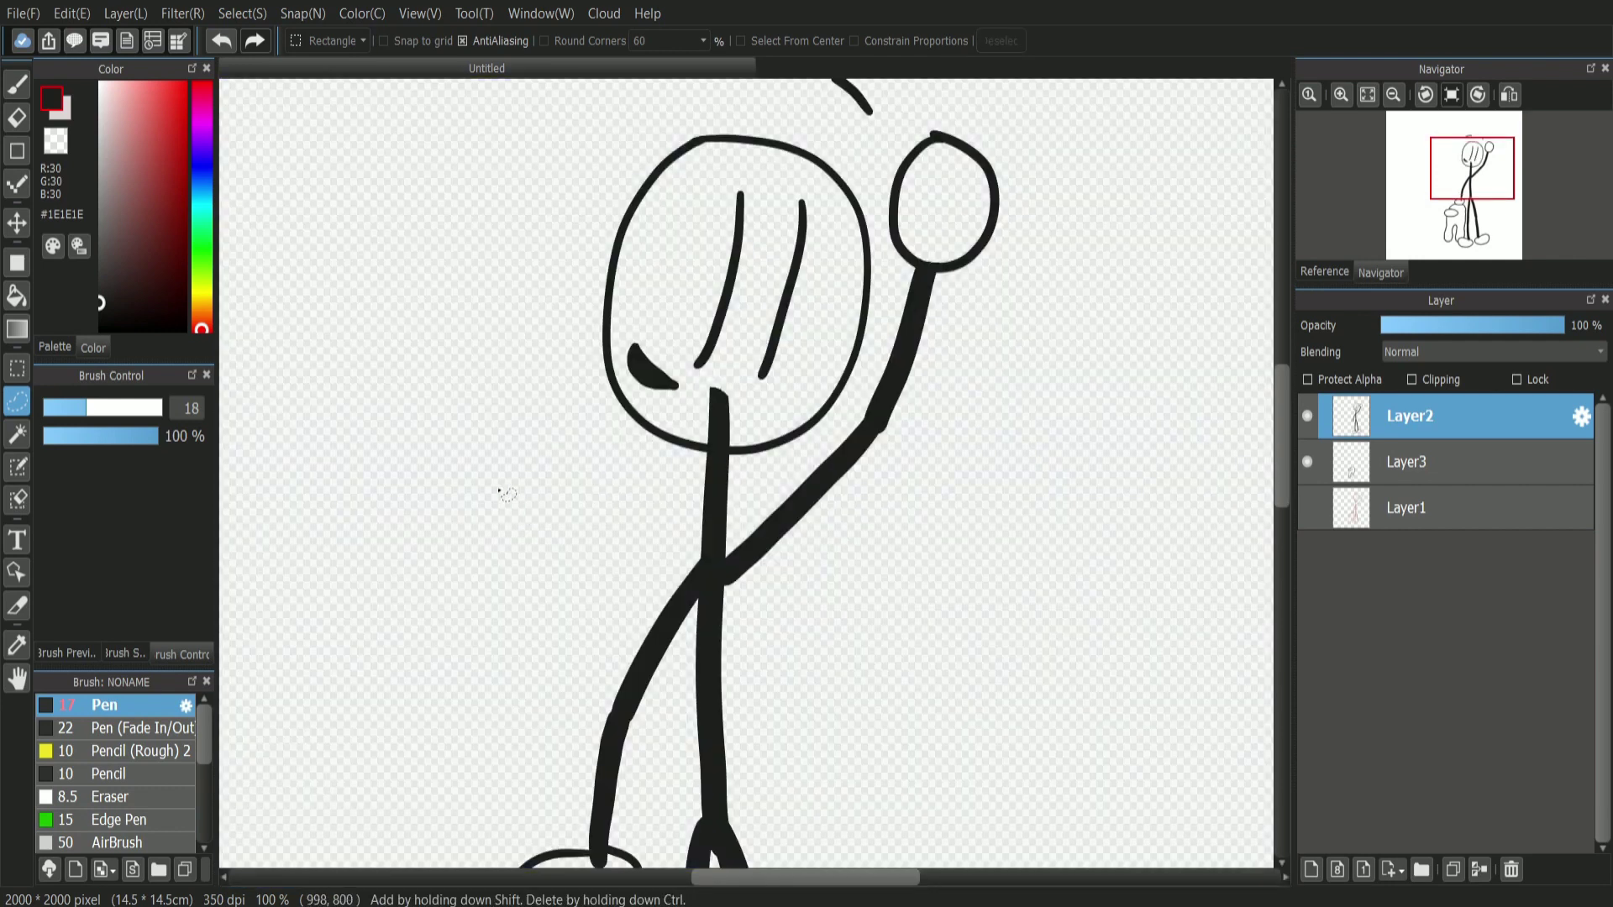
# Erase the part of the body line inside the head and tidy the chin line where they meet.
pyautogui.press('e')
pyautogui.click(1341, 95)
pyautogui.click(1340, 95)
pyautogui.moveTo(1476, 177); pyautogui.dragTo(1470, 182)
pyautogui.moveTo(638, 282)
pyautogui.mouseDown()
pyautogui.moveTo(647, 316)
pyautogui.moveTo(594, 389)
pyautogui.moveTo(654, 460)
pyautogui.mouseUp()
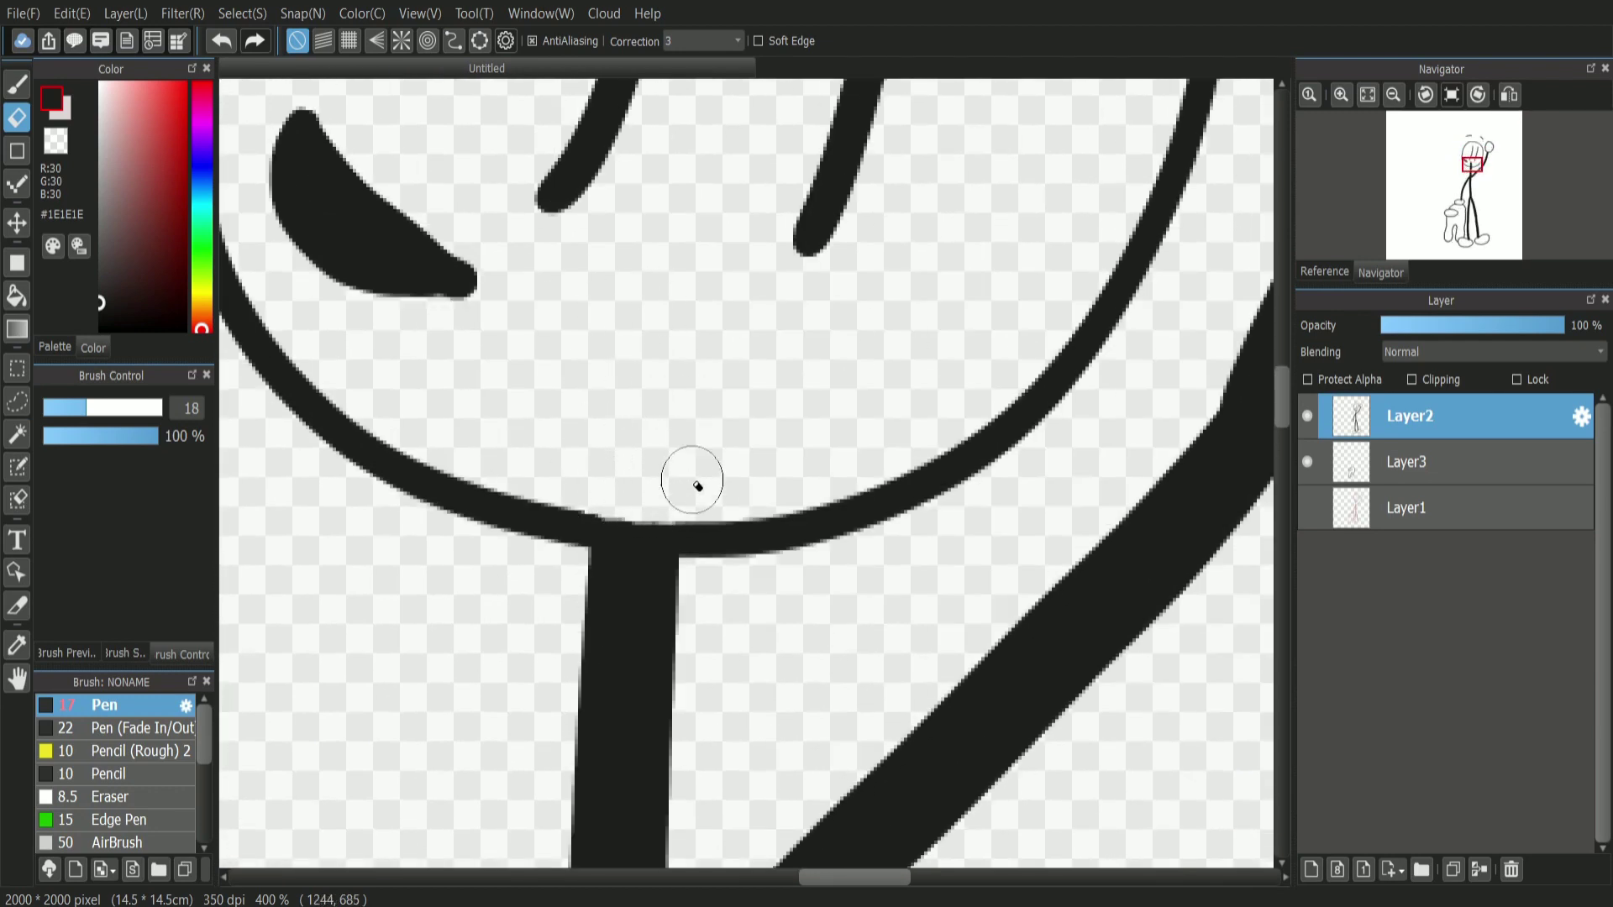
pyautogui.press('b')
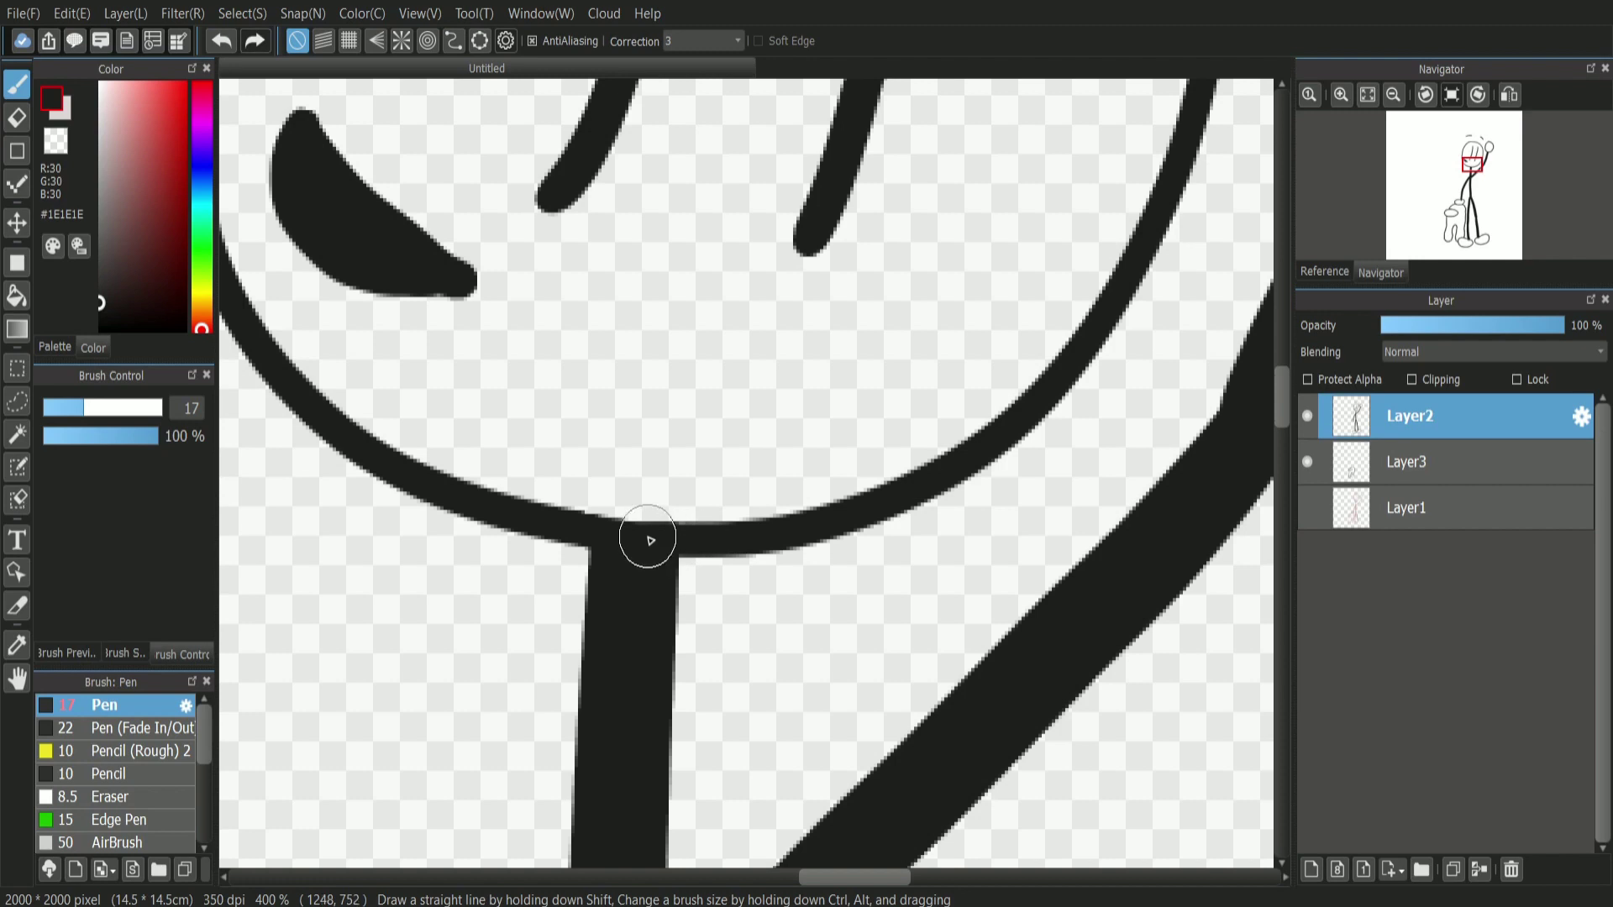
# Select Layer3 and check the crewmate line art by hiding and reshowing that layer.
pyautogui.click(1393, 95)
pyautogui.click(1393, 95)
pyautogui.click(1393, 95)
pyautogui.click(1393, 95)
pyautogui.click(1393, 95)
pyautogui.moveTo(1461, 185)
pyautogui.mouseDown()
pyautogui.moveTo(1447, 204)
pyautogui.moveTo(1460, 226)
pyautogui.mouseUp()
pyautogui.click(1307, 462)
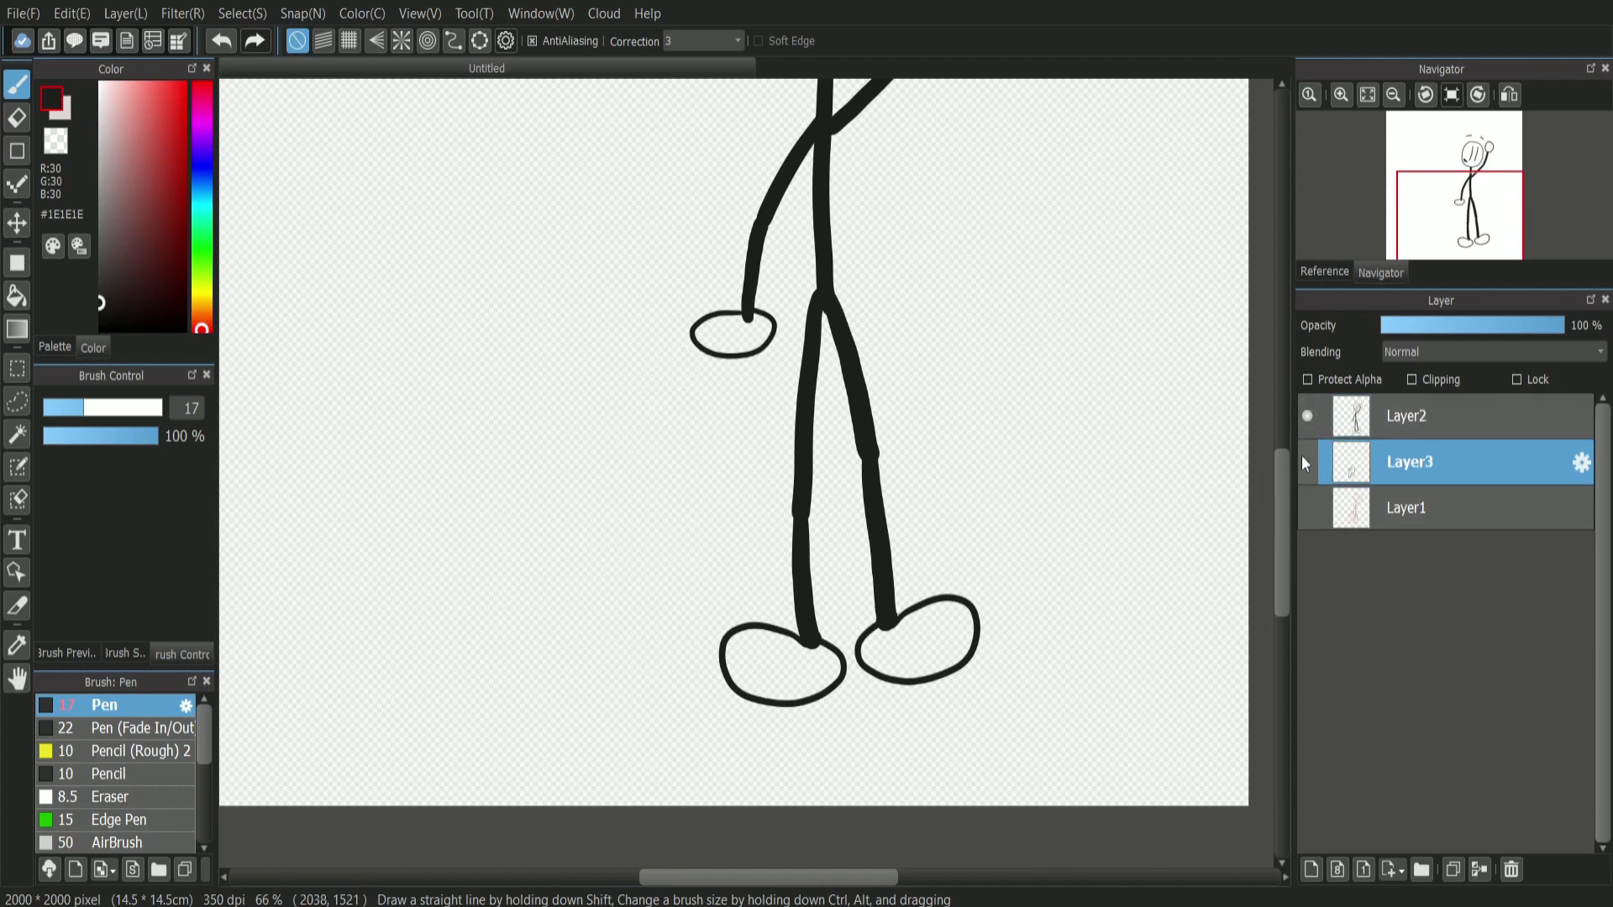
pyautogui.click(1306, 462)
# Lasso the arch between the crewmate's legs and move it up and to the right, off the leg lines.
pyautogui.click(1341, 94)
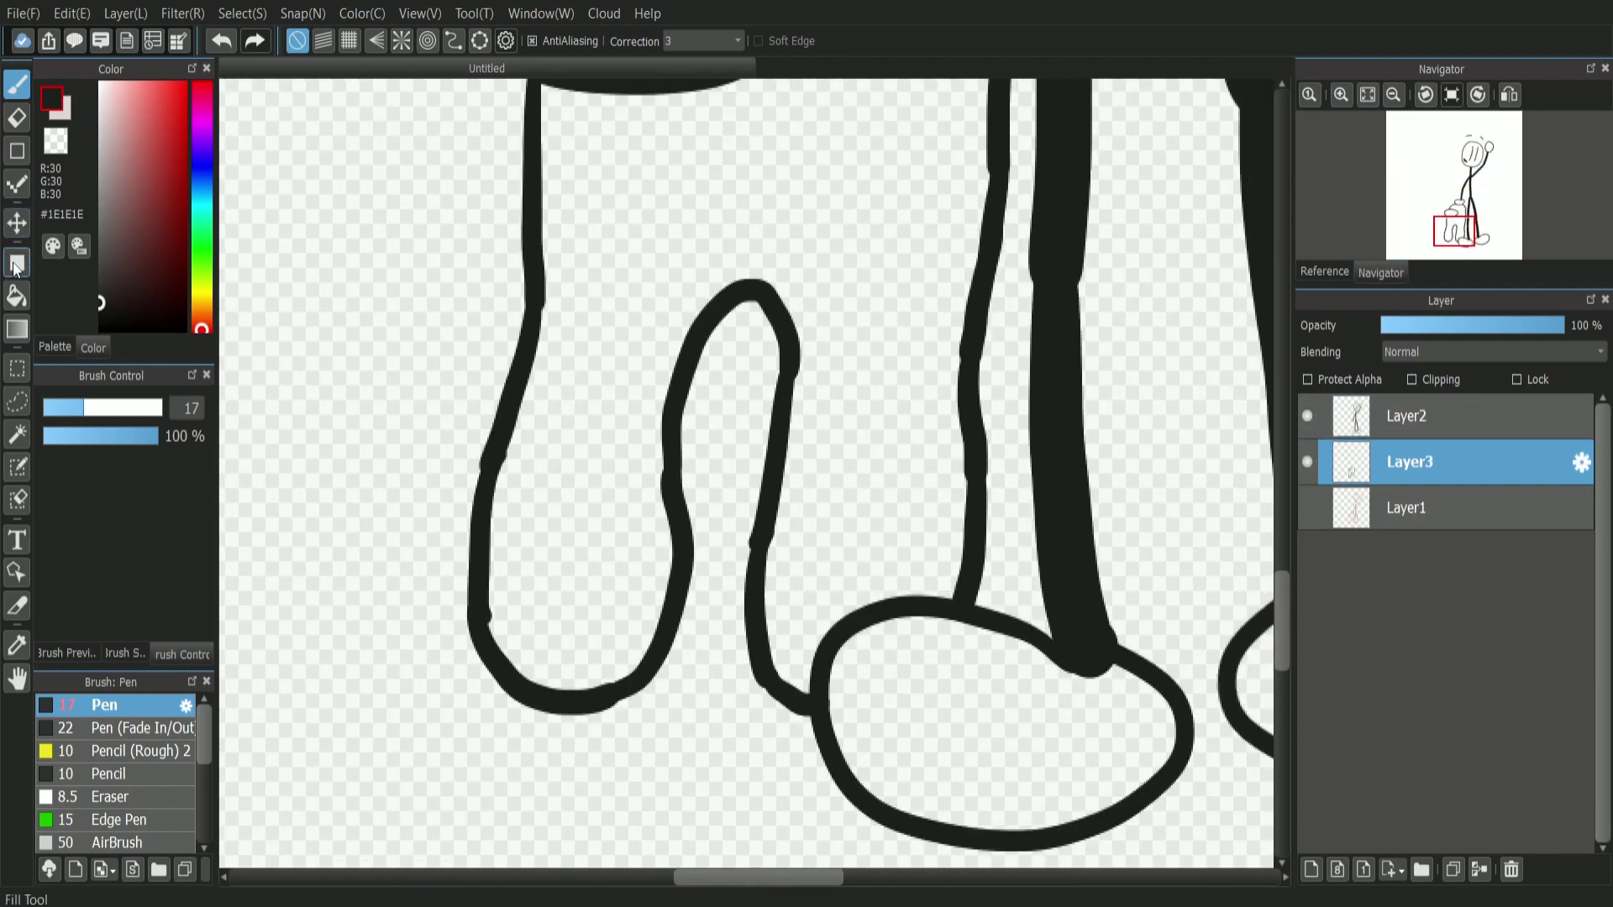
pyautogui.click(17, 401)
pyautogui.moveTo(760, 460)
pyautogui.mouseDown()
pyautogui.moveTo(826, 247)
pyautogui.moveTo(636, 412)
pyautogui.mouseUp()
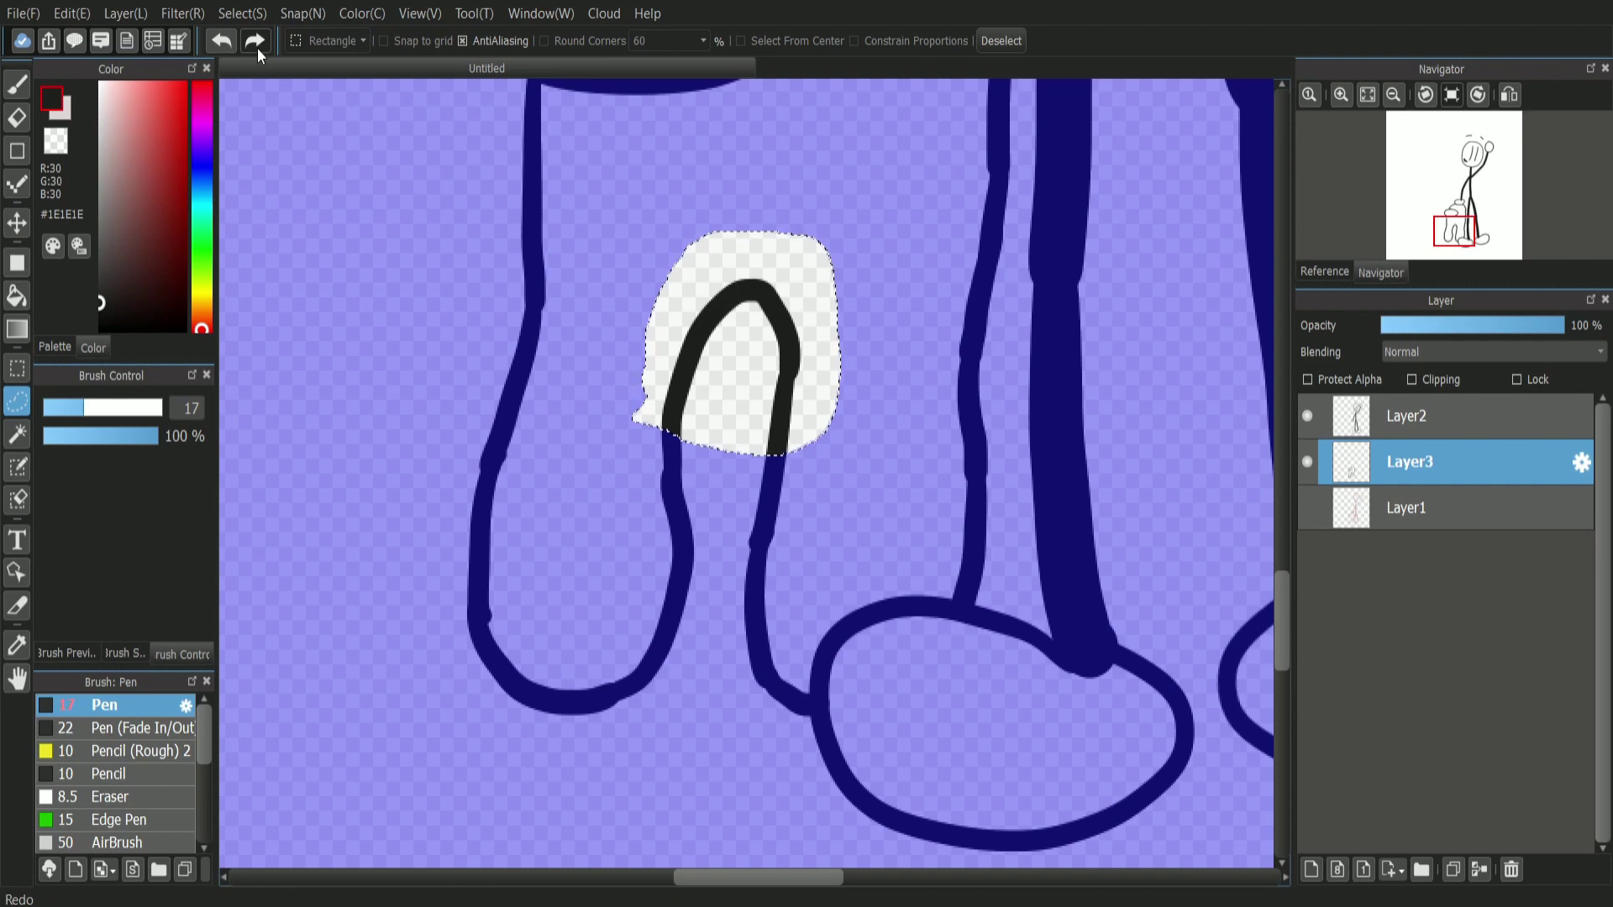
pyautogui.moveTo(773, 368); pyautogui.dragTo(767, 421)
pyautogui.moveTo(913, 370); pyautogui.dragTo(911, 348)
pyautogui.moveTo(784, 402); pyautogui.dragTo(836, 293)
pyautogui.click(1220, 866)
pyautogui.hotkey('ctrl', 'd')
# Shorten the crewmate's inner leg lines with the eraser and move the arch down onto their ends.
pyautogui.press('e')
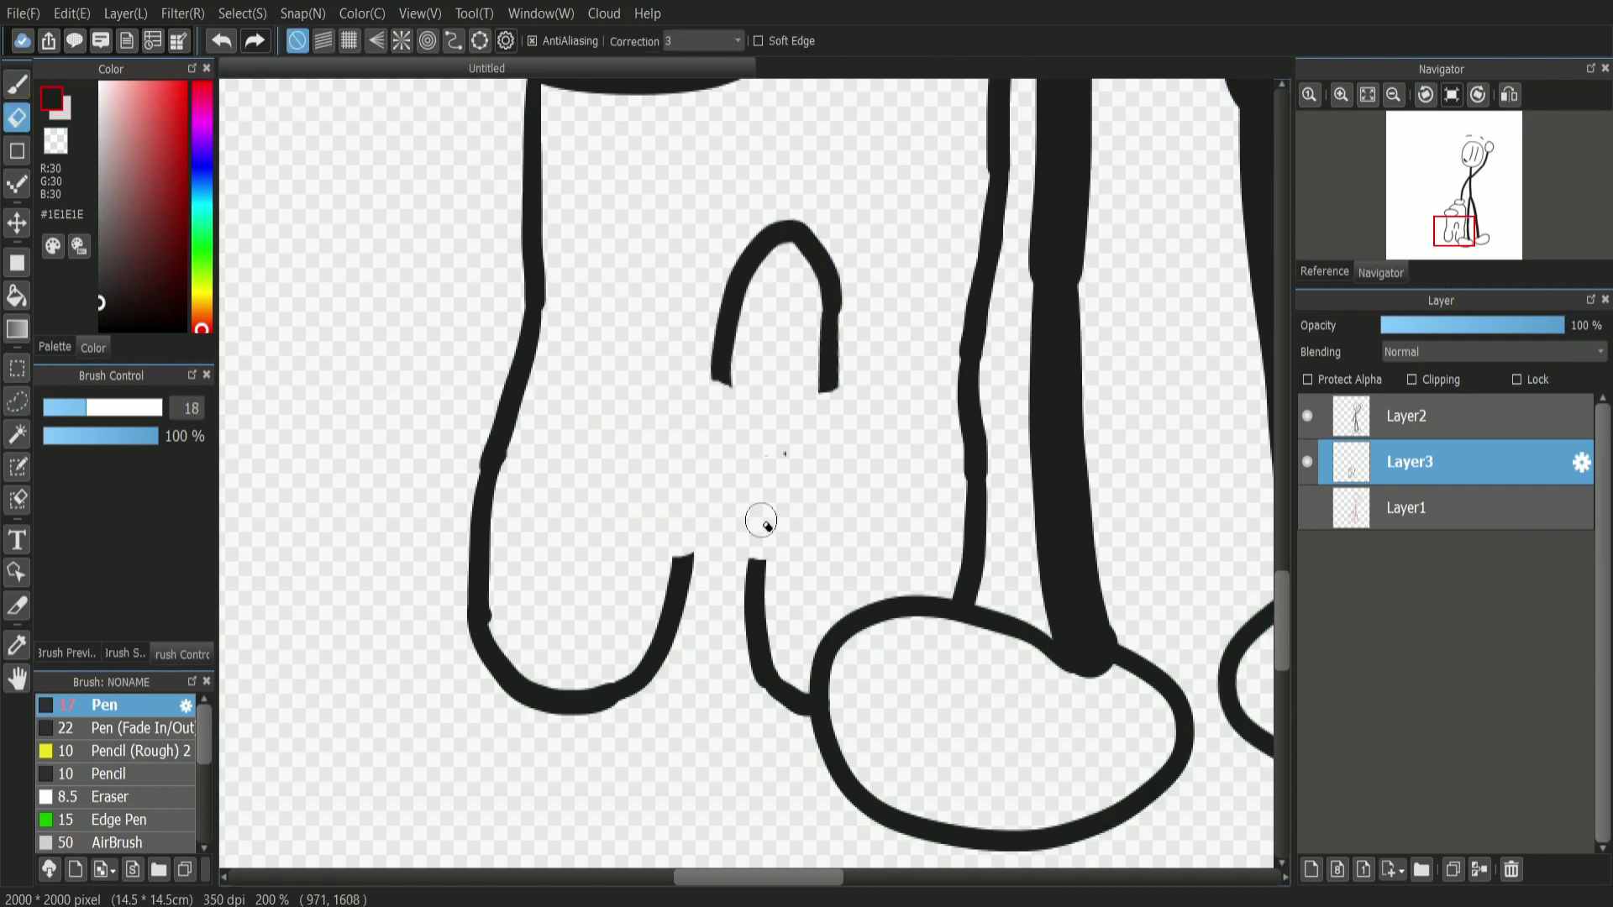
pyautogui.moveTo(743, 181)
pyautogui.mouseDown()
pyautogui.moveTo(766, 234)
pyautogui.moveTo(774, 450)
pyautogui.moveTo(748, 198)
pyautogui.mouseUp()
pyautogui.click(258, 77)
pyautogui.moveTo(809, 291)
pyautogui.mouseDown()
pyautogui.moveTo(755, 455)
pyautogui.moveTo(830, 446)
pyautogui.mouseUp()
pyautogui.moveTo(765, 469); pyautogui.dragTo(759, 475)
pyautogui.click(1220, 866)
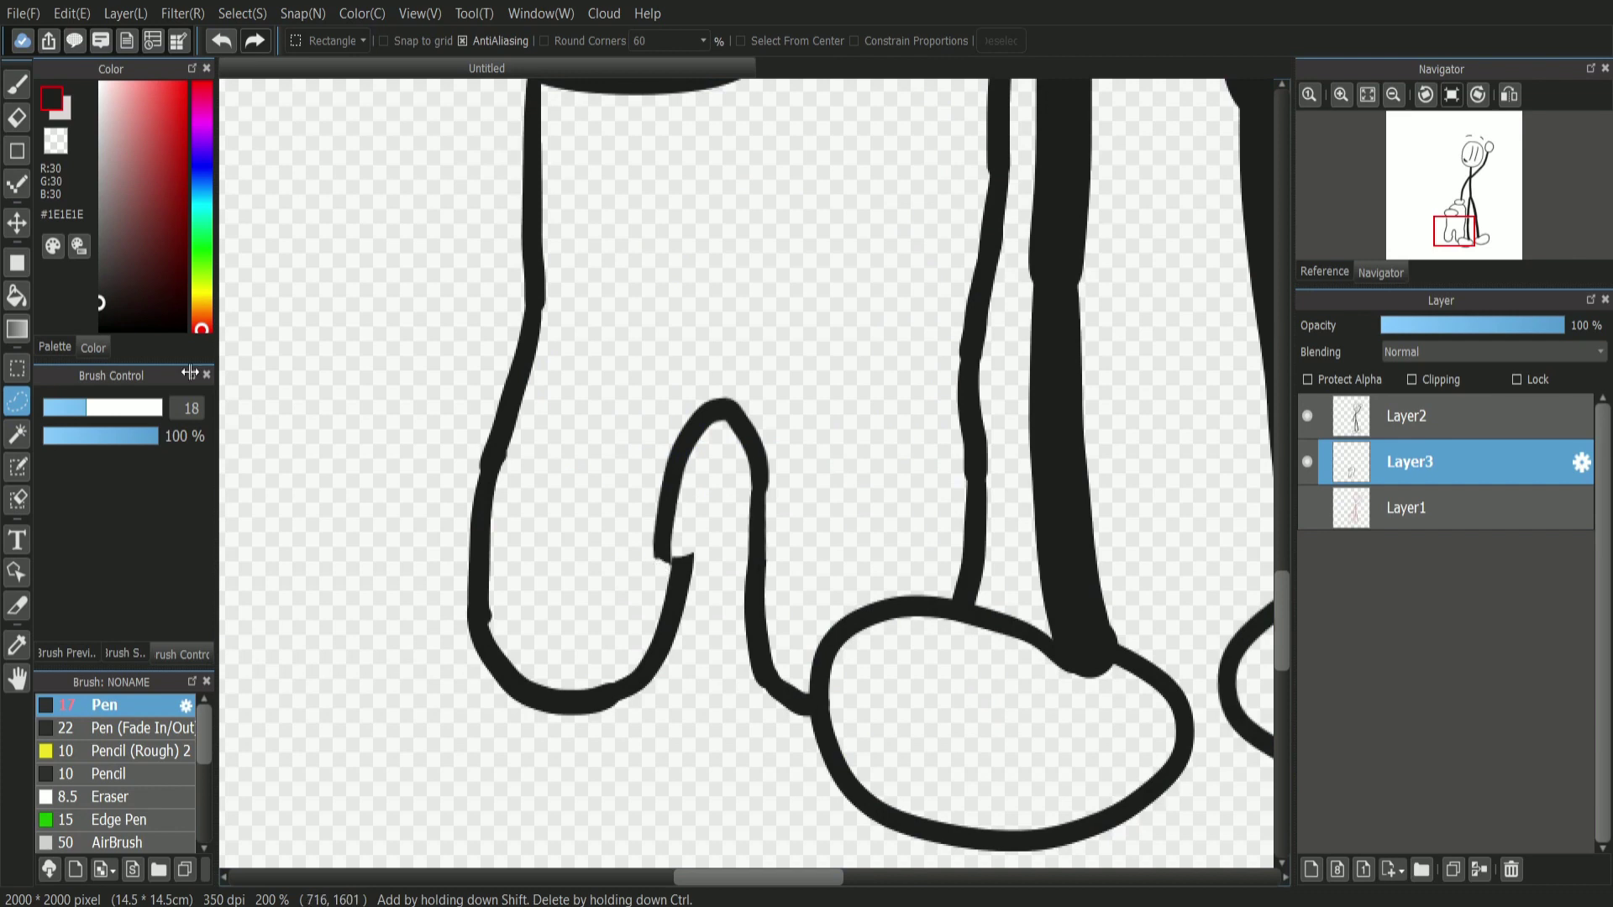
# Erase the misaligned left side of the arch and redraw it to join the inner left leg line.
pyautogui.press('e')
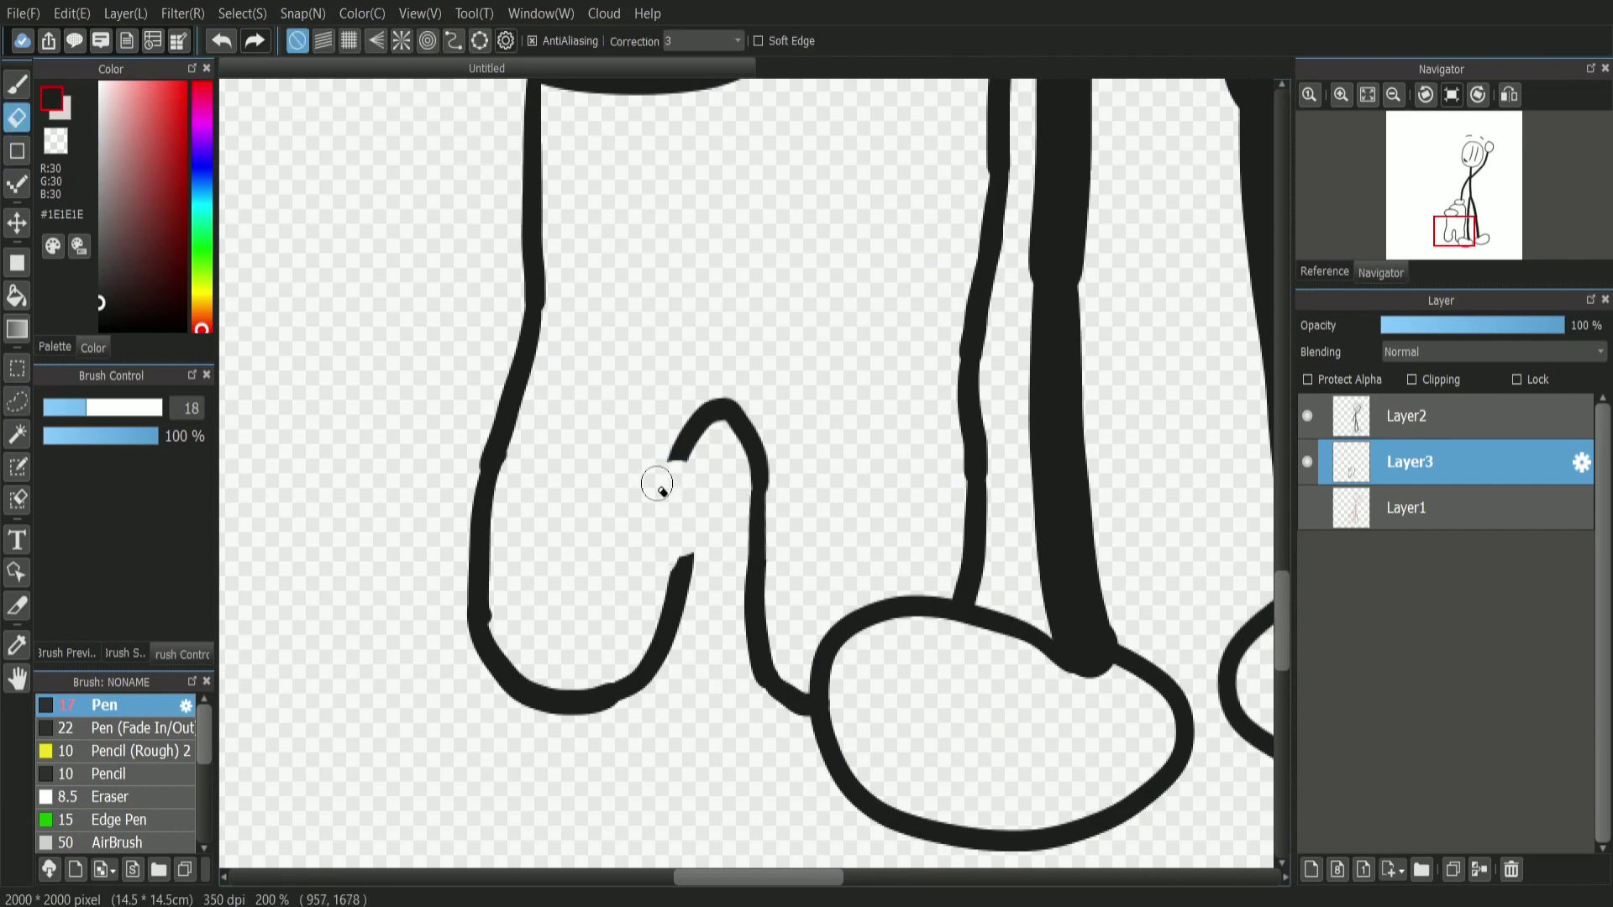
pyautogui.press('b')
pyautogui.moveTo(719, 413)
pyautogui.mouseDown()
pyautogui.moveTo(680, 592)
pyautogui.moveTo(723, 410)
pyautogui.mouseUp()
pyautogui.hotkey('ctrl', 'z')
pyautogui.hotkey('ctrl', 'z')
pyautogui.hotkey('ctrl', 'z')
pyautogui.hotkey('ctrl', 'z')
pyautogui.moveTo(684, 555)
pyautogui.mouseDown()
pyautogui.moveTo(685, 473)
pyautogui.moveTo(721, 407)
pyautogui.mouseUp()
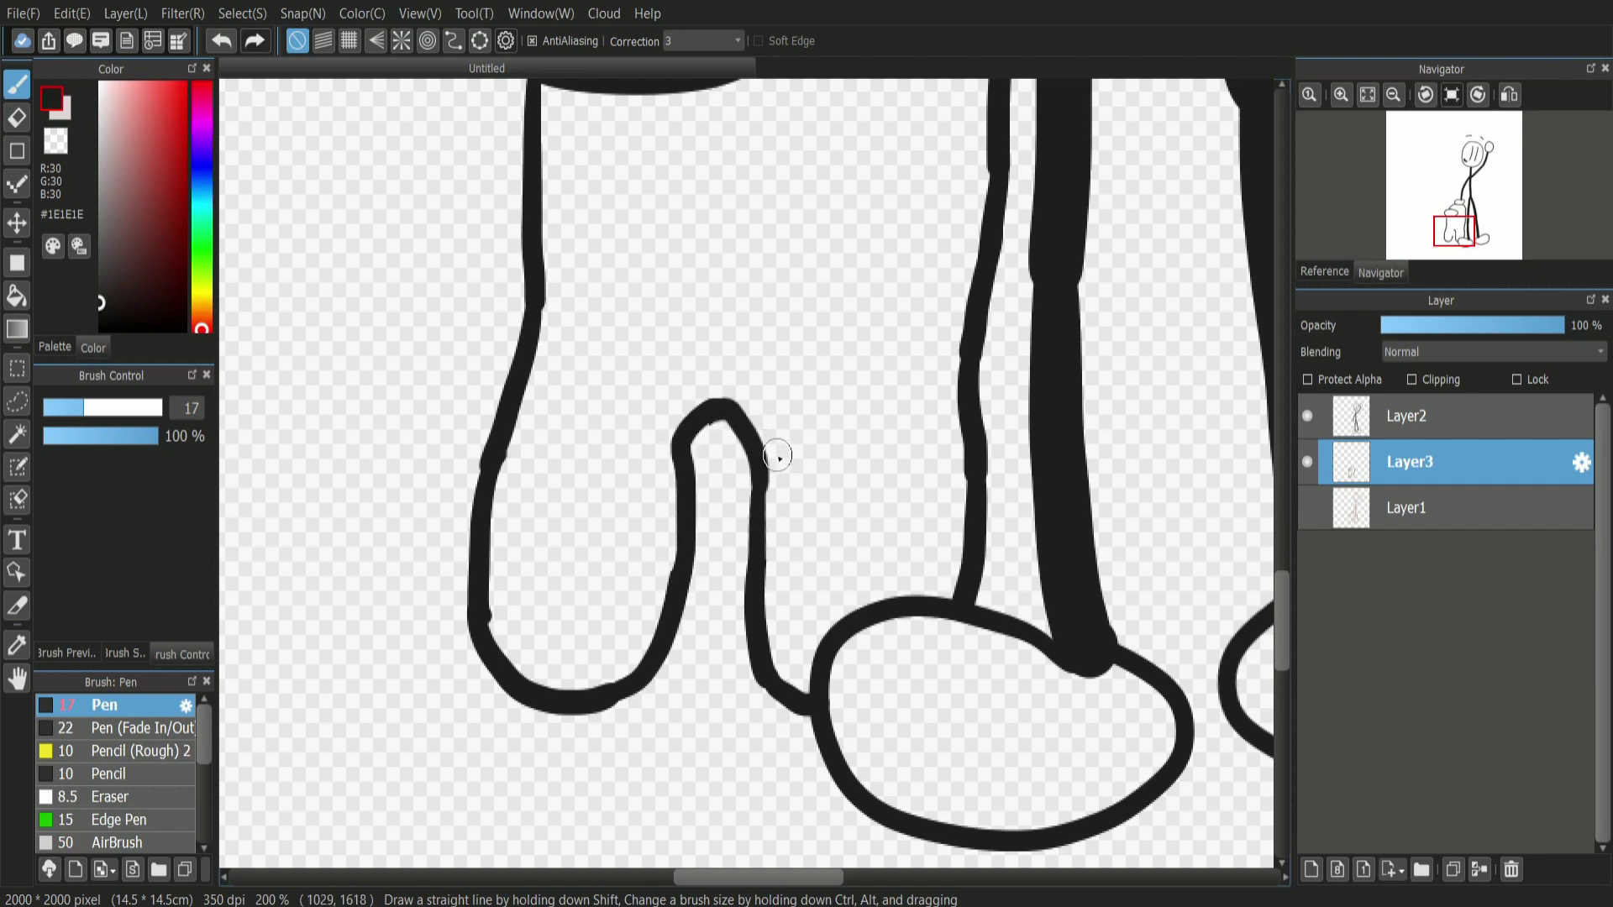
# Add a new layer above Layer1 and set the drawing colour to red #D04A41.
pyautogui.click(1395, 98)
pyautogui.moveTo(1457, 223)
pyautogui.mouseDown()
pyautogui.moveTo(1467, 176)
pyautogui.moveTo(1460, 236)
pyautogui.mouseUp()
pyautogui.click(1386, 507)
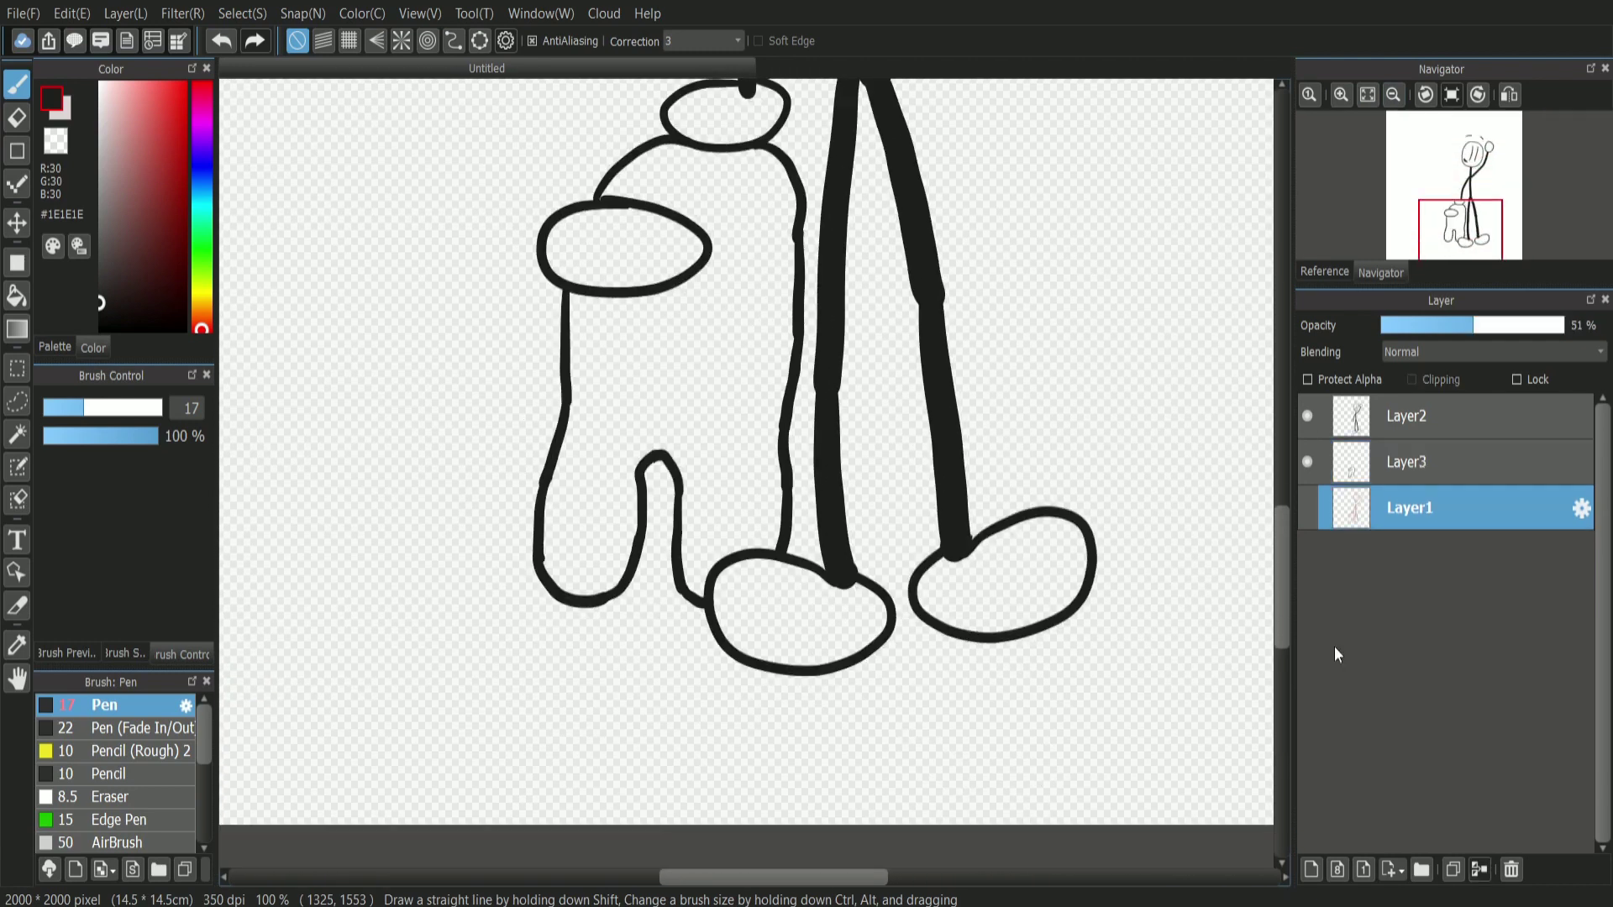
pyautogui.click(1310, 870)
pyautogui.moveTo(158, 123); pyautogui.dragTo(159, 128)
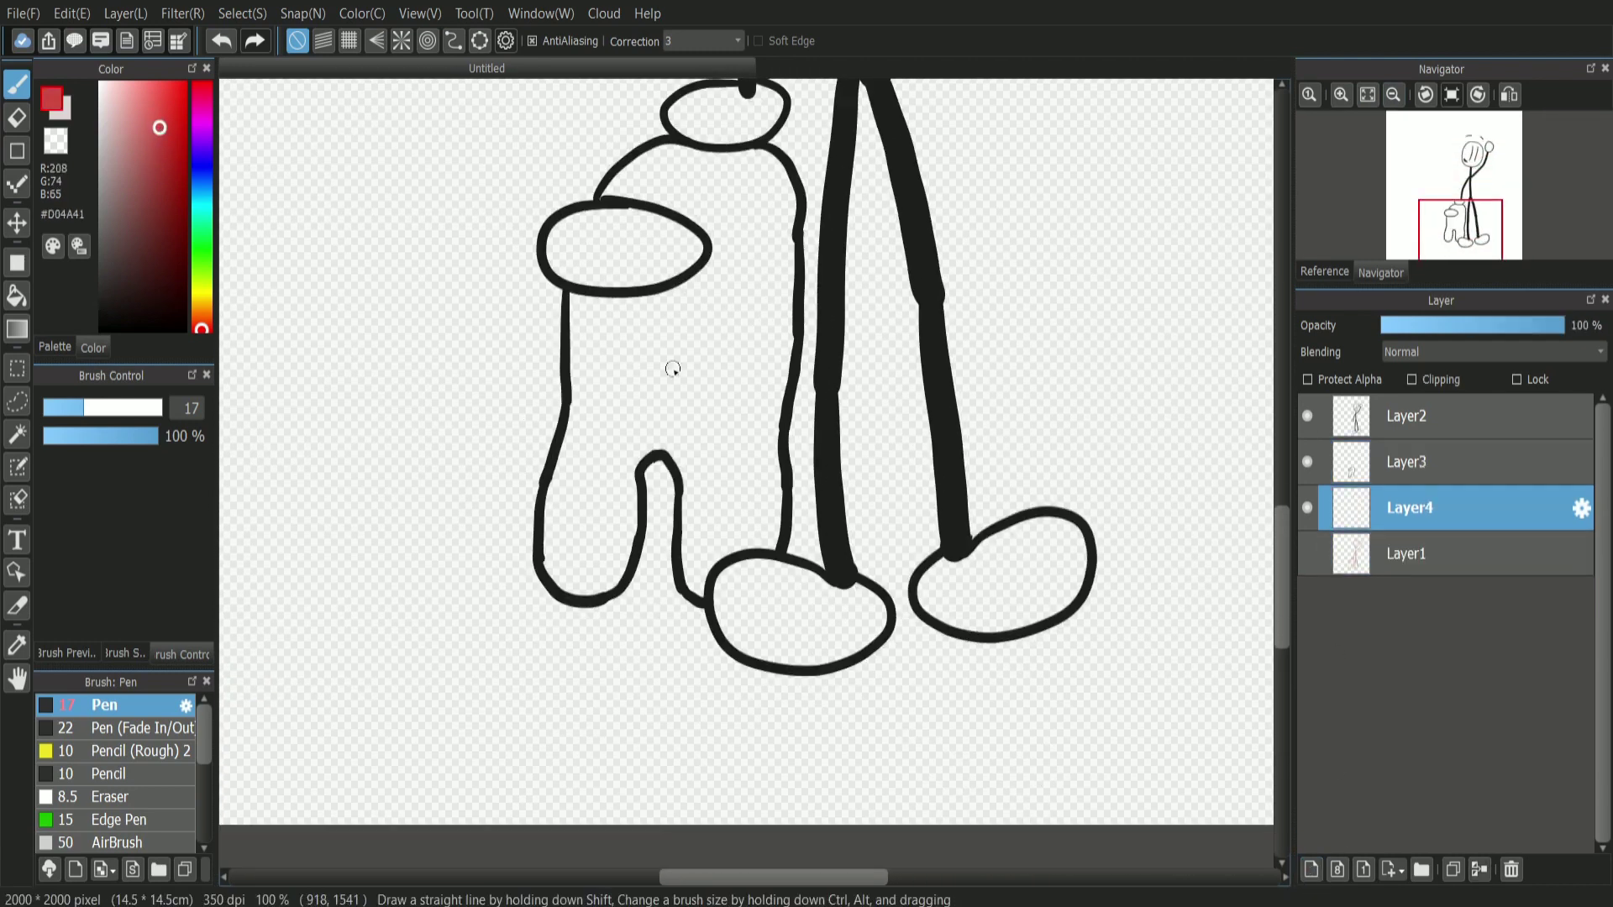
# Fill the crewmate's body with red #D04A41 on Layer4, using the pen at size 24.
pyautogui.click(1344, 95)
pyautogui.click(1345, 94)
pyautogui.moveTo(1458, 232); pyautogui.dragTo(1455, 225)
pyautogui.click(103, 415)
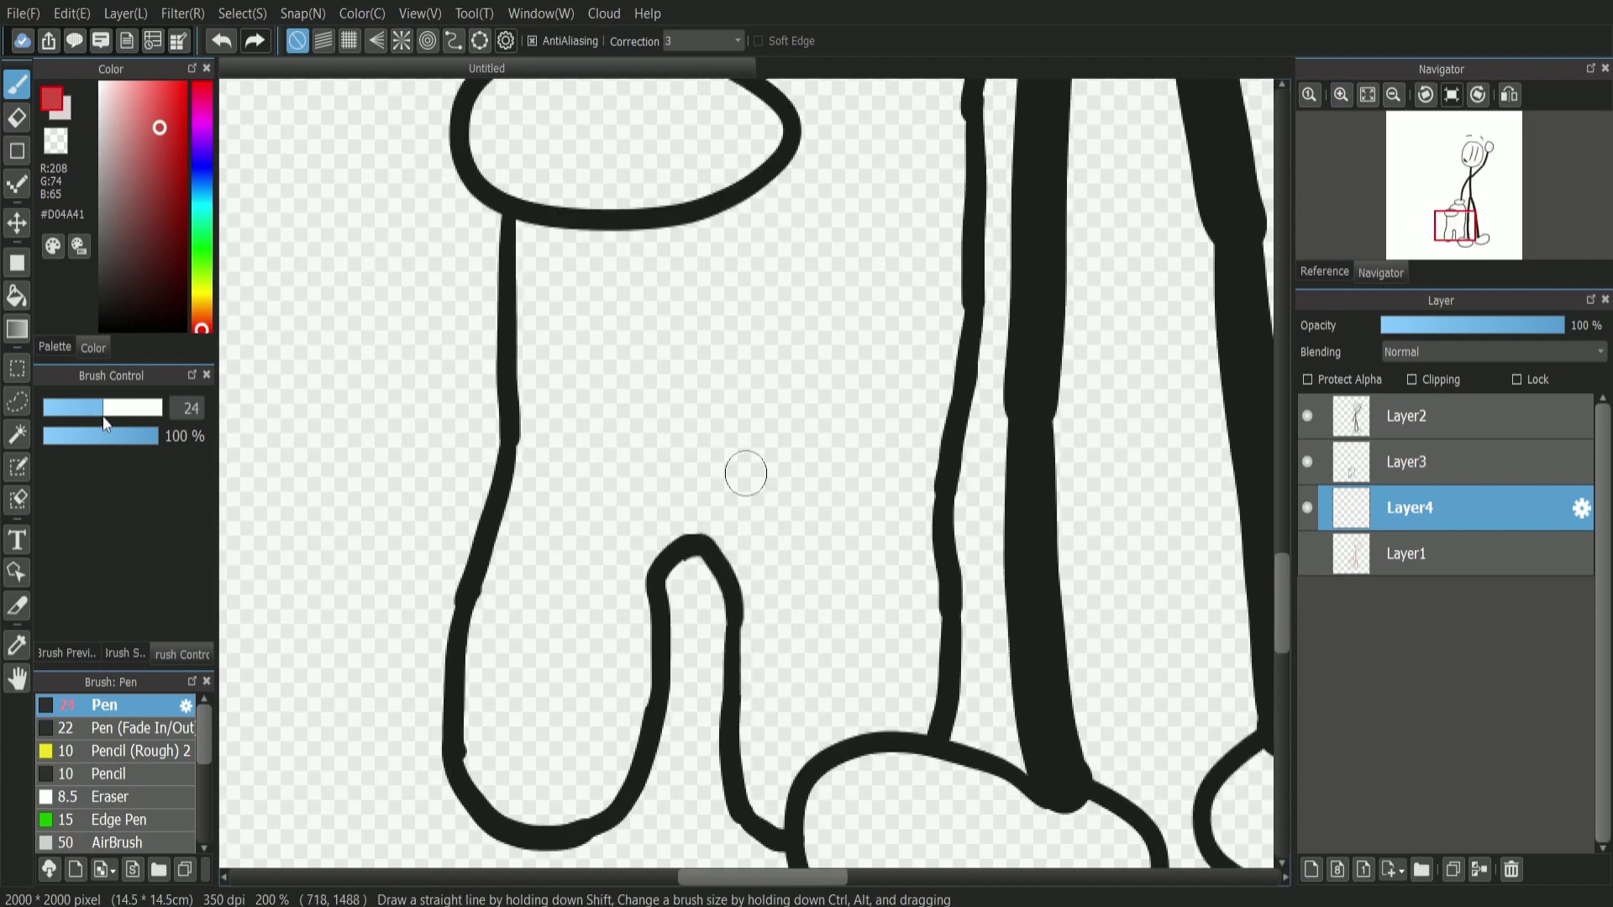
pyautogui.moveTo(572, 406)
pyautogui.mouseDown()
pyautogui.moveTo(491, 664)
pyautogui.moveTo(496, 652)
pyautogui.moveTo(486, 772)
pyautogui.moveTo(526, 787)
pyautogui.moveTo(514, 801)
pyautogui.moveTo(611, 765)
pyautogui.moveTo(640, 691)
pyautogui.moveTo(625, 597)
pyautogui.moveTo(644, 541)
pyautogui.moveTo(702, 499)
pyautogui.moveTo(571, 500)
pyautogui.moveTo(537, 664)
pyautogui.moveTo(557, 640)
pyautogui.moveTo(602, 668)
pyautogui.moveTo(534, 238)
pyautogui.moveTo(715, 242)
pyautogui.moveTo(799, 177)
pyautogui.moveTo(763, 216)
pyautogui.moveTo(590, 316)
pyautogui.moveTo(629, 396)
pyautogui.moveTo(753, 559)
pyautogui.moveTo(755, 543)
pyautogui.moveTo(740, 545)
pyautogui.moveTo(775, 619)
pyautogui.moveTo(772, 809)
pyautogui.moveTo(777, 761)
pyautogui.moveTo(815, 726)
pyautogui.moveTo(920, 709)
pyautogui.moveTo(954, 250)
pyautogui.moveTo(917, 384)
pyautogui.moveTo(891, 679)
pyautogui.moveTo(860, 675)
pyautogui.moveTo(820, 596)
pyautogui.moveTo(812, 432)
pyautogui.mouseUp()
pyautogui.moveTo(1283, 579); pyautogui.dragTo(1282, 533)
pyautogui.moveTo(744, 324)
pyautogui.mouseDown()
pyautogui.moveTo(660, 349)
pyautogui.moveTo(626, 387)
pyautogui.moveTo(718, 414)
pyautogui.moveTo(848, 560)
pyautogui.moveTo(947, 542)
pyautogui.moveTo(956, 426)
pyautogui.moveTo(914, 342)
pyautogui.moveTo(714, 346)
pyautogui.moveTo(853, 504)
pyautogui.moveTo(890, 487)
pyautogui.moveTo(804, 688)
pyautogui.moveTo(695, 675)
pyautogui.mouseUp()
# Add a new layer above Layer4 and paint the crewmate's visor light blue #81CCE9.
pyautogui.click(201, 195)
pyautogui.click(140, 95)
pyautogui.moveTo(140, 96); pyautogui.dragTo(138, 103)
pyautogui.click(1312, 870)
pyautogui.moveTo(554, 491)
pyautogui.mouseDown()
pyautogui.moveTo(617, 502)
pyautogui.moveTo(624, 458)
pyautogui.moveTo(515, 503)
pyautogui.moveTo(596, 579)
pyautogui.moveTo(748, 518)
pyautogui.mouseUp()
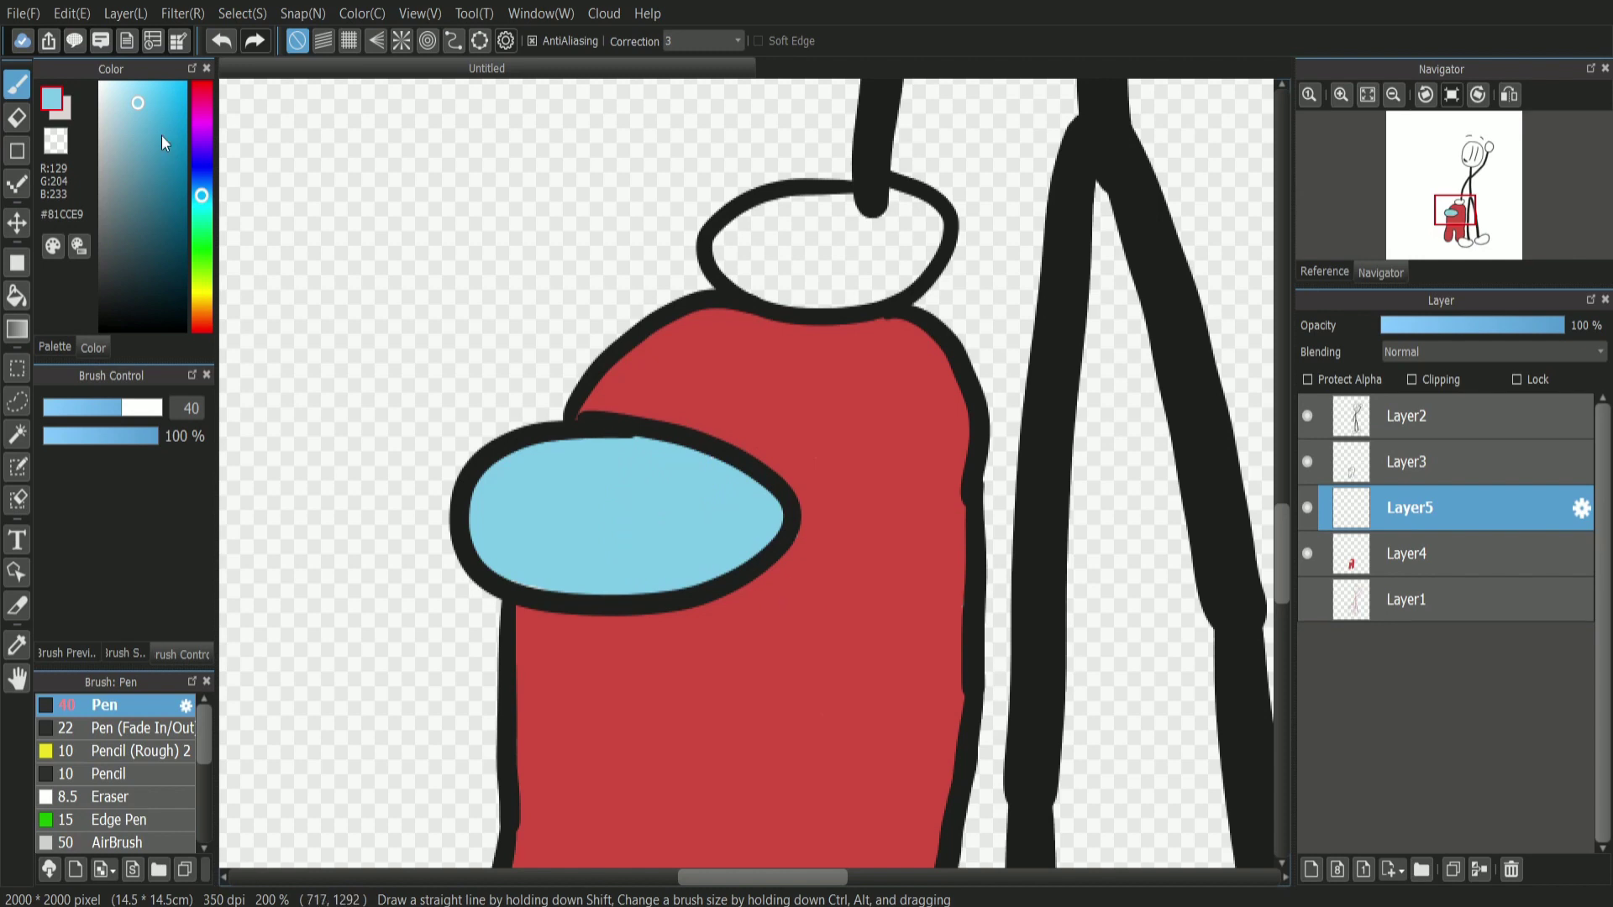
# Paint a short curved highlight in near-white #F7F7F7 along the visor's upper left, undoing strokes that miss the shape.
pyautogui.moveTo(529, 493); pyautogui.dragTo(682, 497)
pyautogui.hotkey('ctrl', 'z')
pyautogui.moveTo(533, 479)
pyautogui.mouseDown()
pyautogui.moveTo(683, 496)
pyautogui.moveTo(541, 492)
pyautogui.mouseUp()
pyautogui.hotkey('ctrl', 'z')
pyautogui.hotkey('ctrl', 'z')
pyautogui.moveTo(645, 475); pyautogui.dragTo(520, 491)
pyautogui.hotkey('ctrl', 'z')
pyautogui.hotkey('ctrl', 'z')
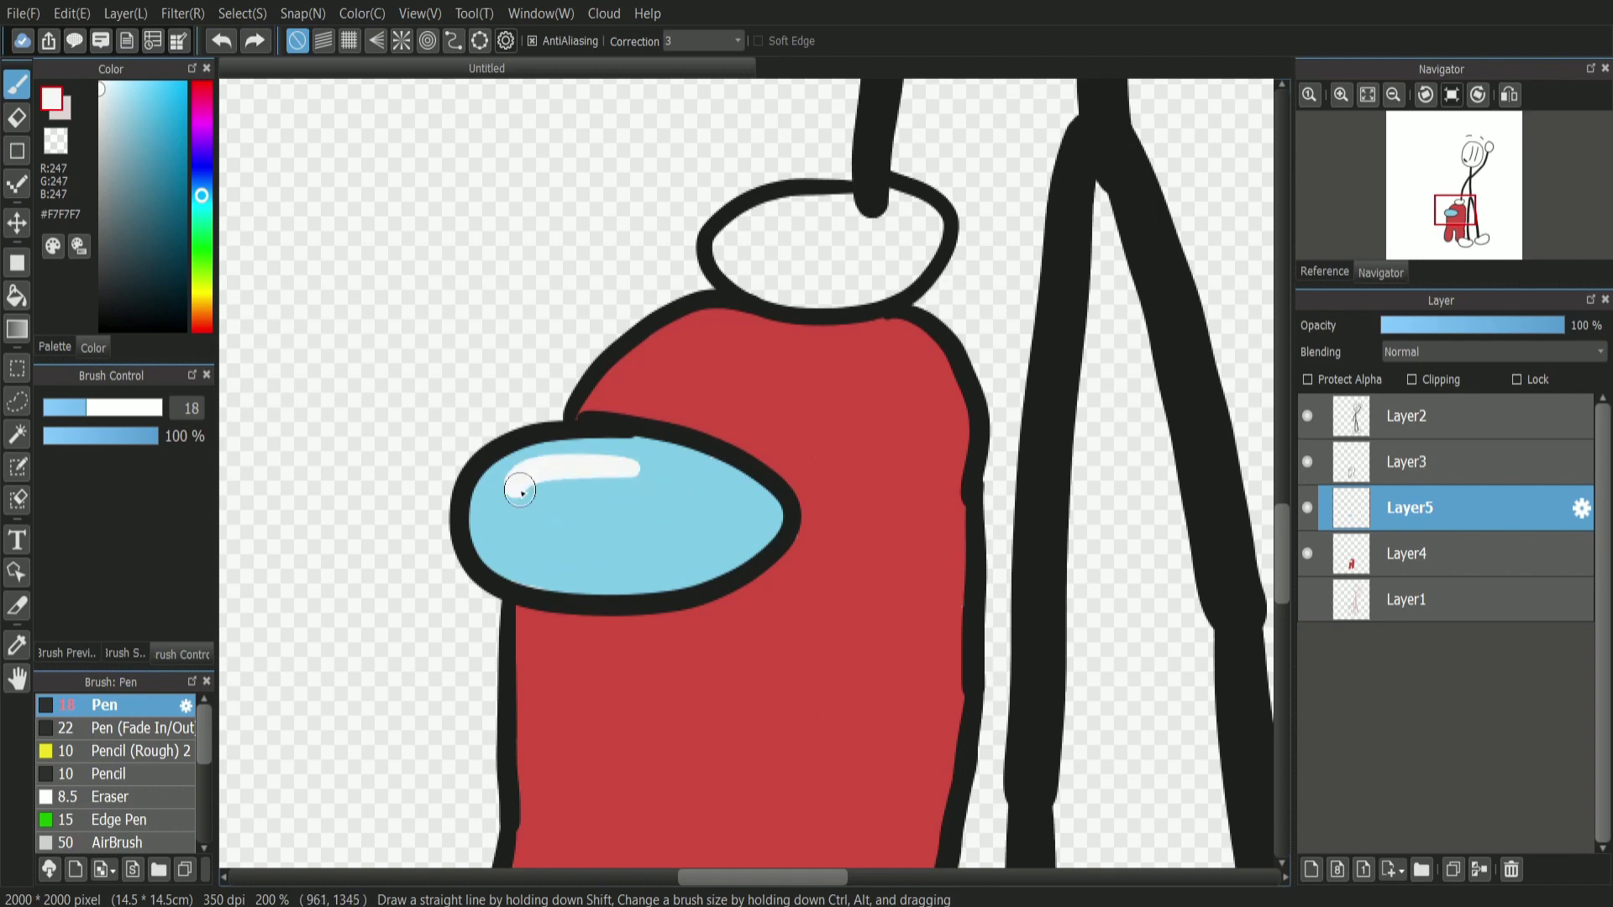
# Add a clipping layer directly above the red Layer4 and set the drawing colour to dark red #BD2E25.
pyautogui.scroll(-5, 1249, 506)
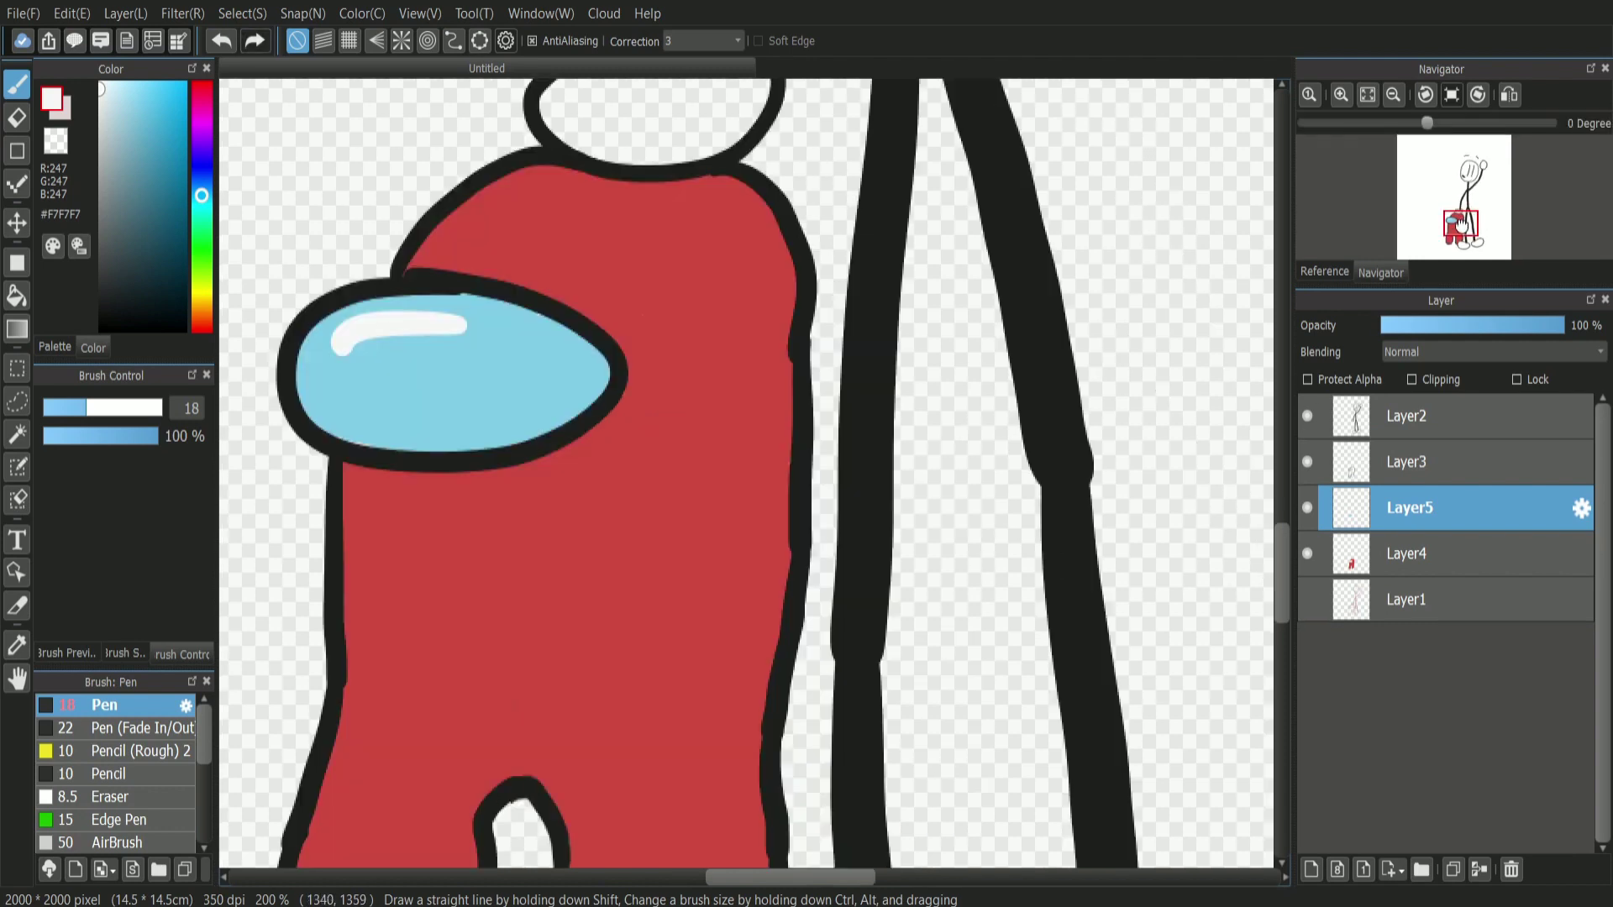
pyautogui.scroll(2, 1248, 507)
pyautogui.click(1389, 554)
pyautogui.click(1310, 870)
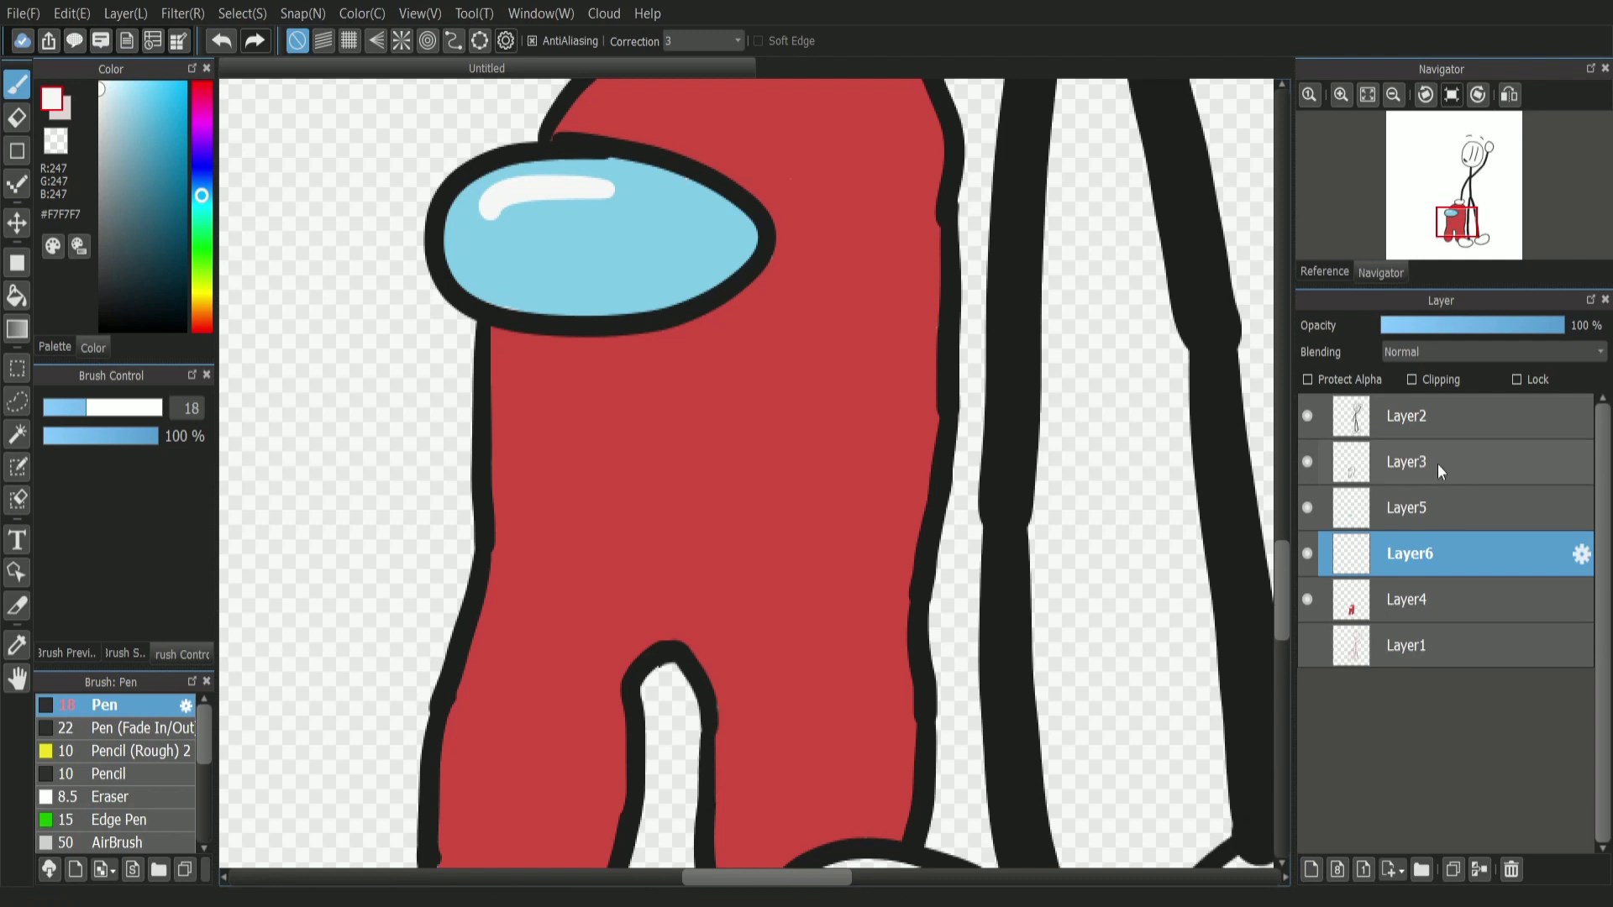
pyautogui.click(1413, 380)
pyautogui.click(17, 645)
pyautogui.click(540, 408)
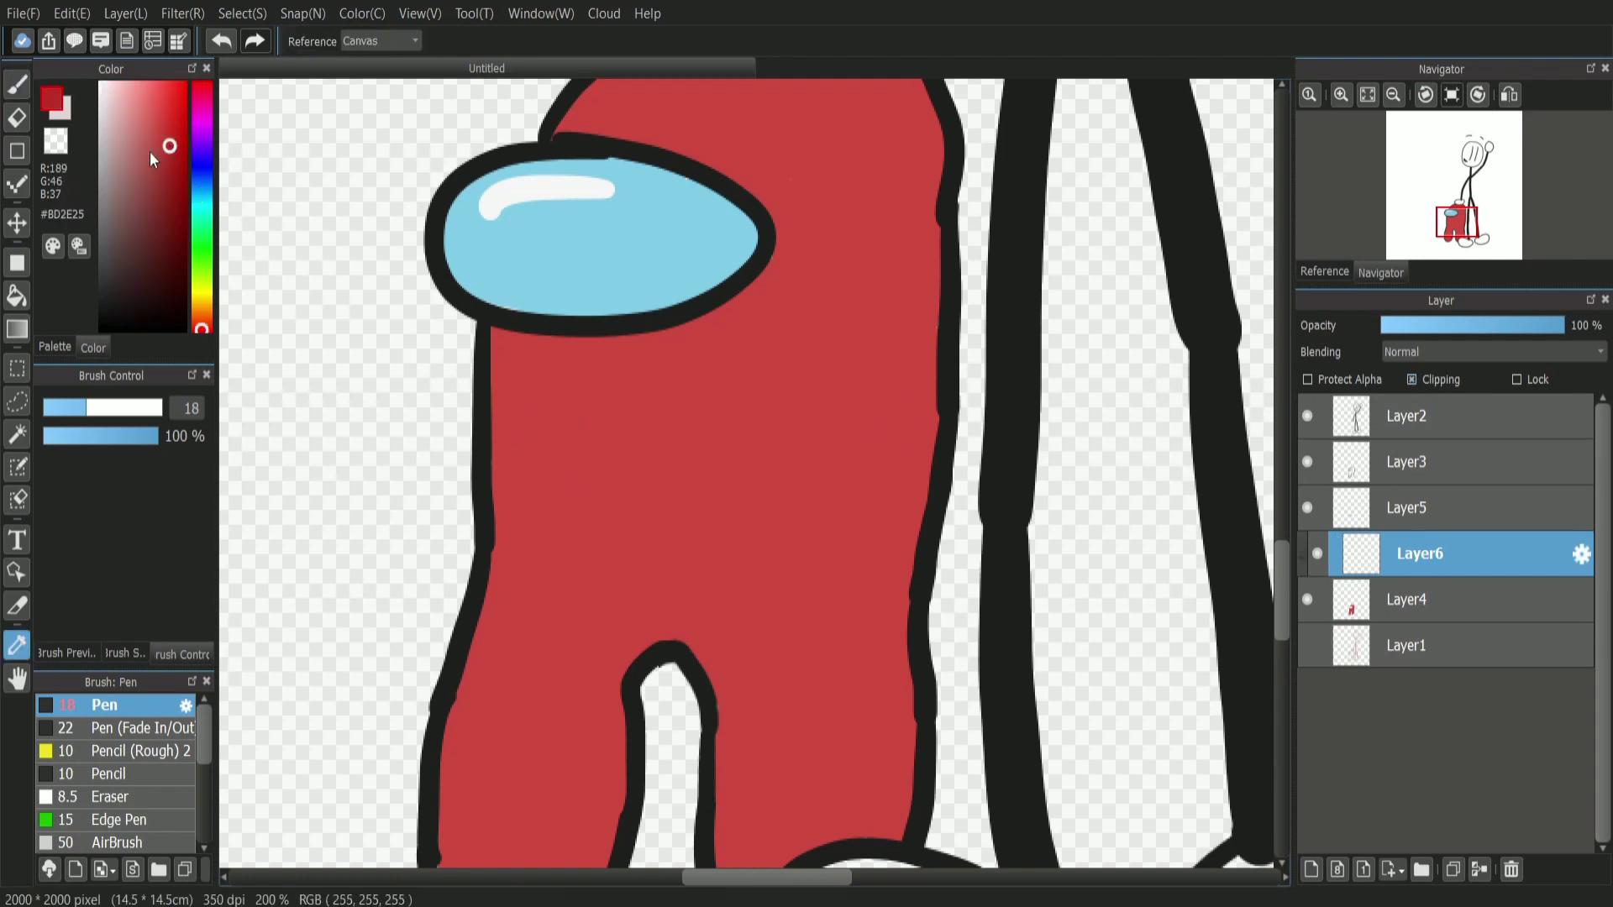
# Shade the crewmate's left side and the edges of its left leg in dark red, redoing the misplaced stroke.
pyautogui.press('b')
pyautogui.moveTo(501, 330); pyautogui.dragTo(507, 465)
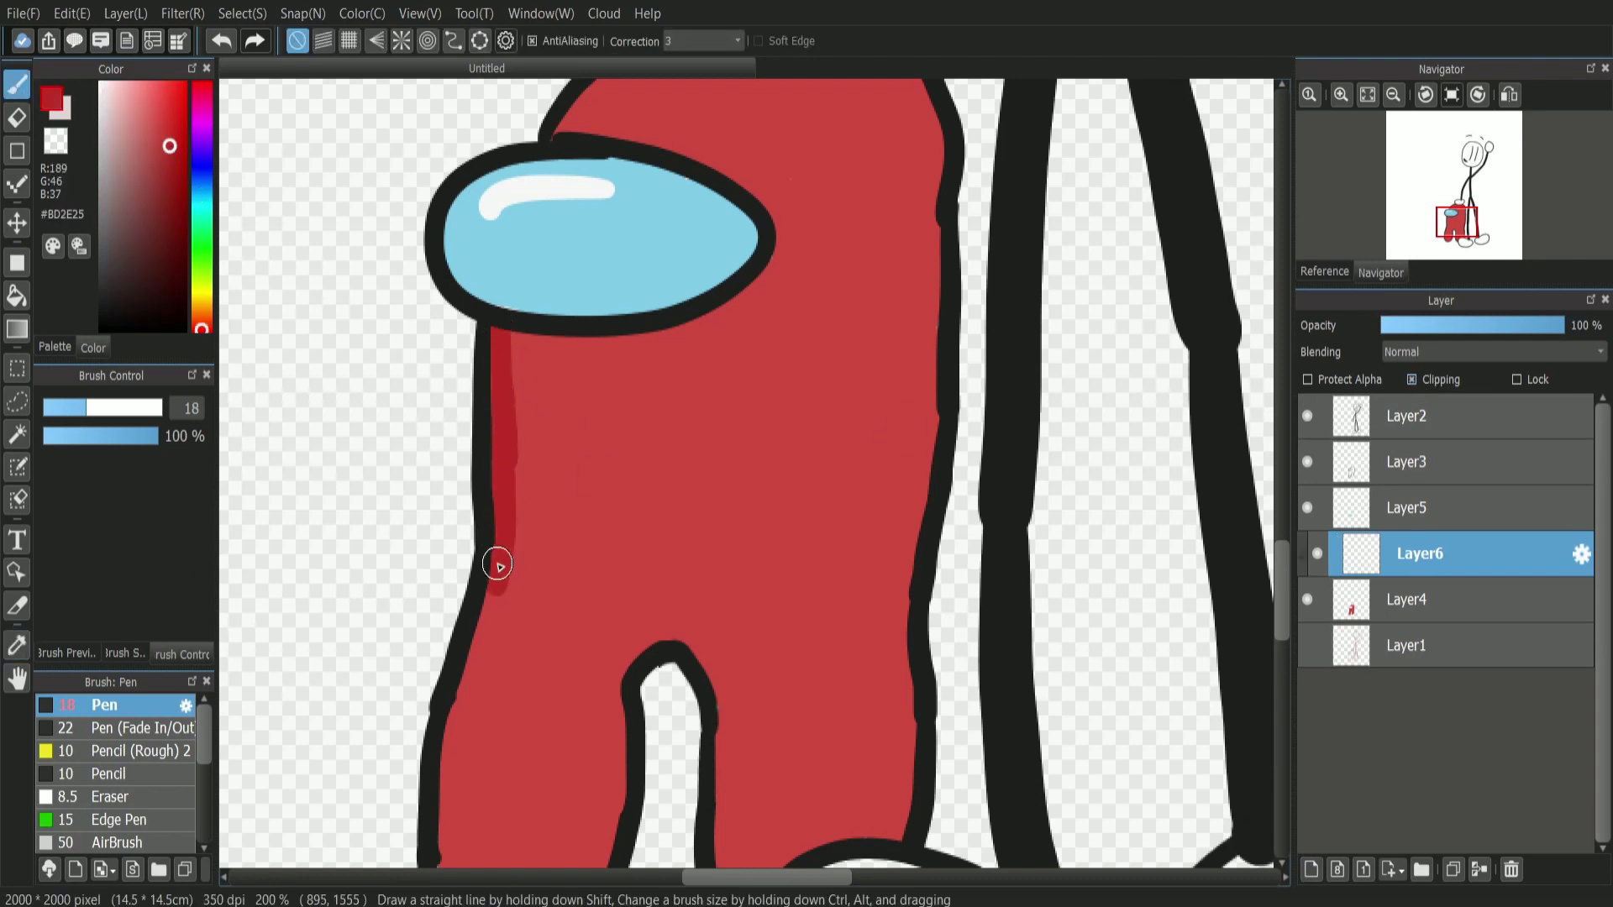
pyautogui.moveTo(471, 673); pyautogui.dragTo(451, 813)
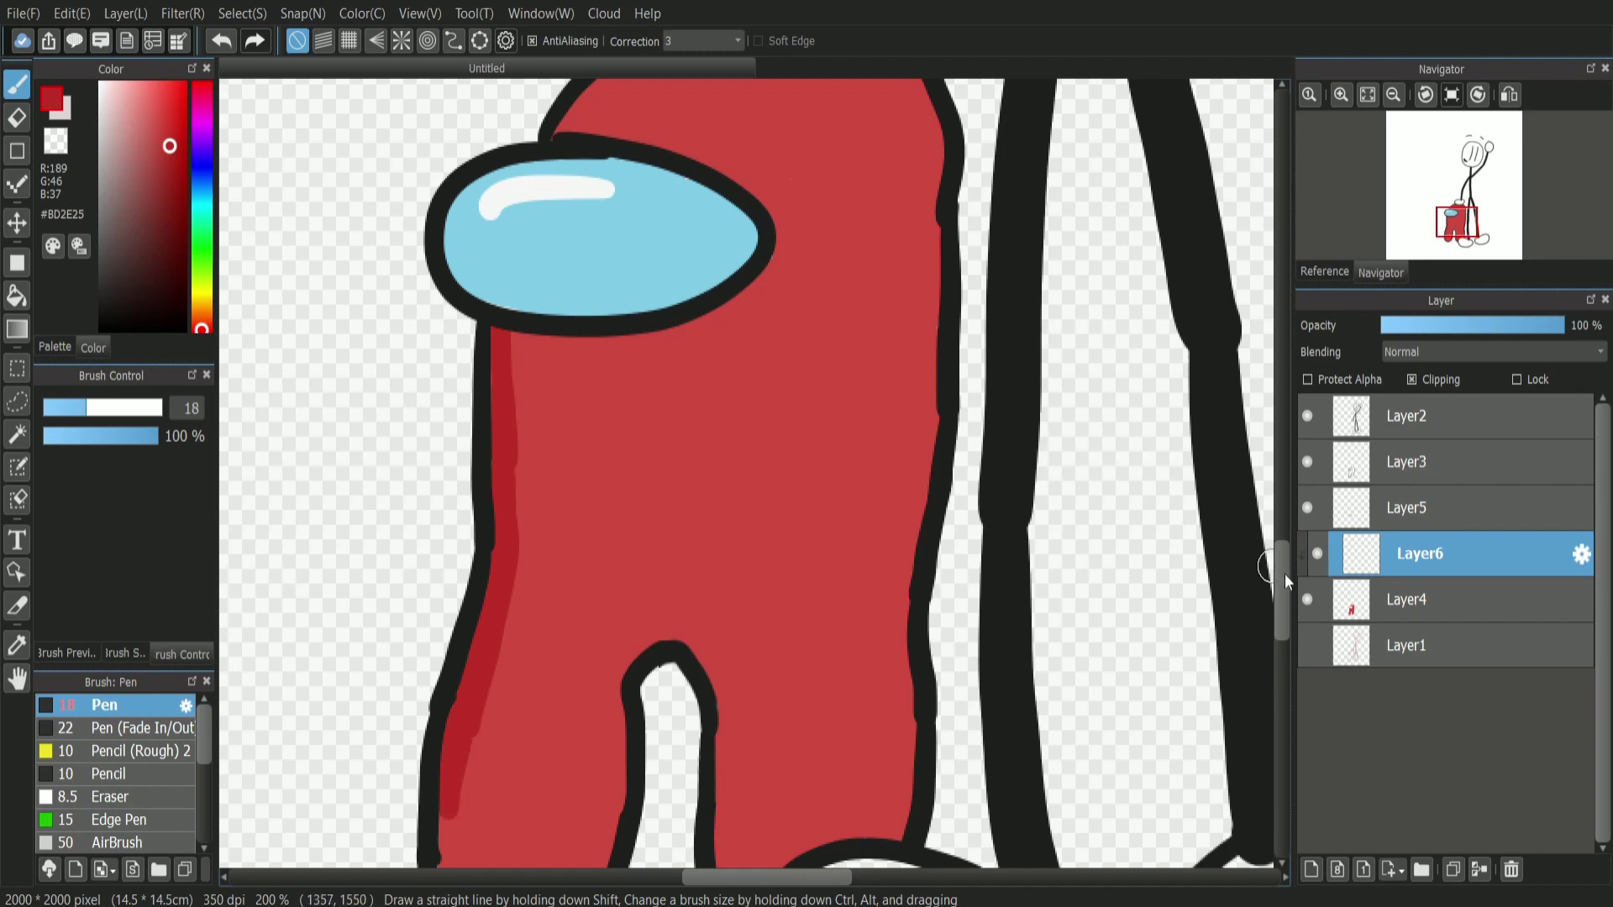
pyautogui.moveTo(1284, 573); pyautogui.dragTo(1284, 603)
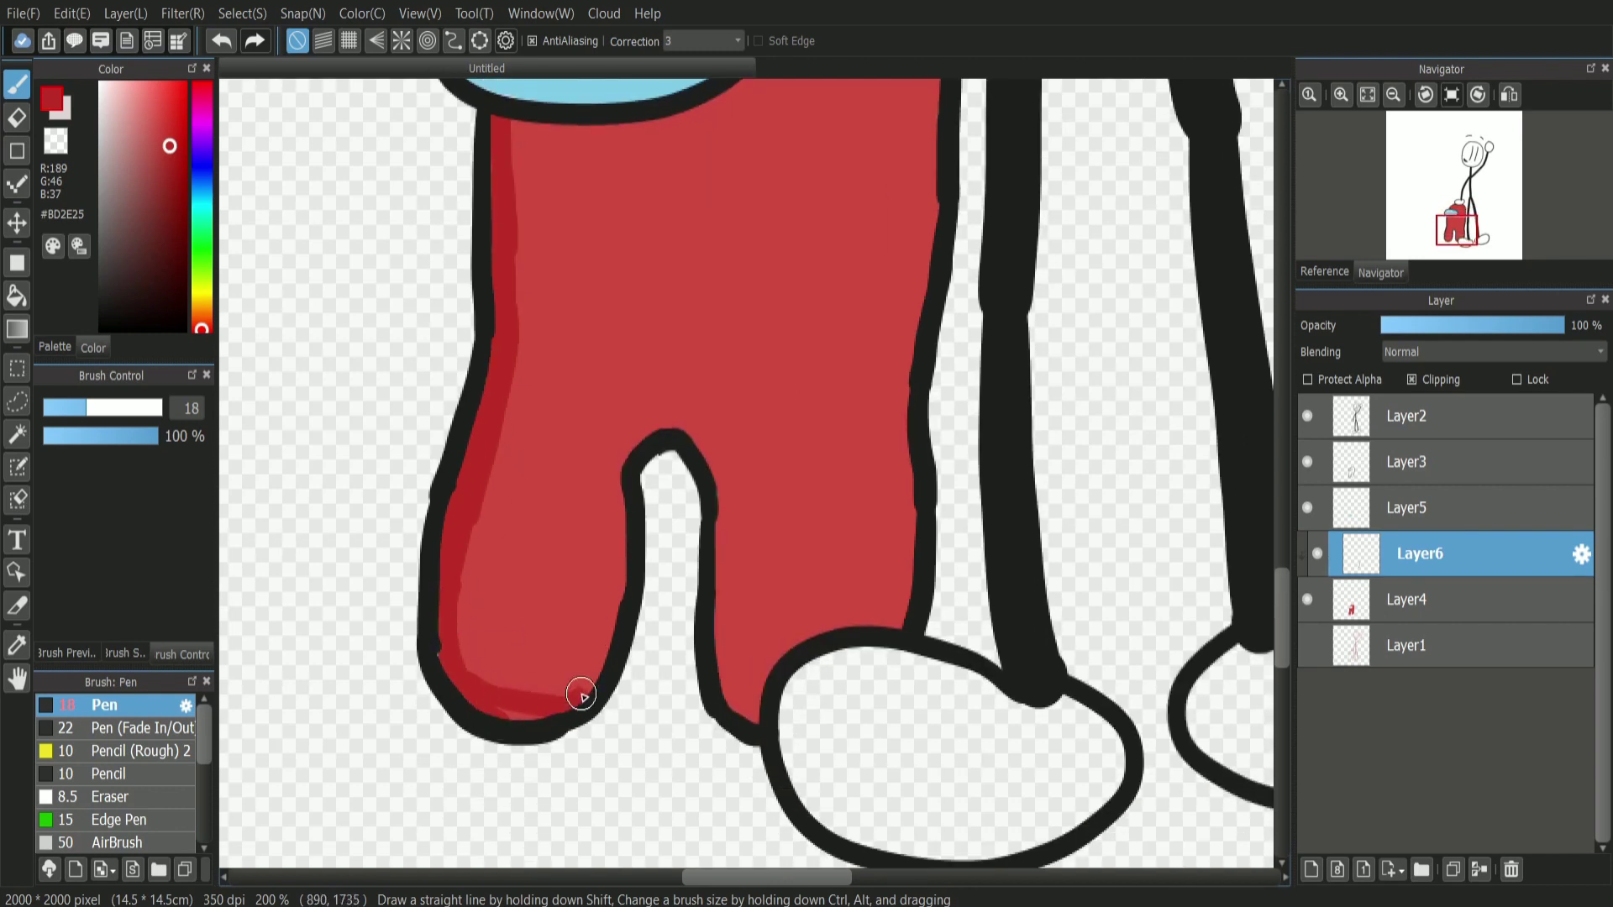
pyautogui.hotkey('ctrl', 'z')
pyautogui.moveTo(614, 483)
pyautogui.mouseDown()
pyautogui.moveTo(620, 634)
pyautogui.moveTo(589, 666)
pyautogui.mouseUp()
# Shade the body in dark red beneath the visor, under the resting hand and along the upper-left curve.
pyautogui.moveTo(1451, 229); pyautogui.dragTo(1457, 210)
pyautogui.moveTo(667, 596); pyautogui.dragTo(538, 618)
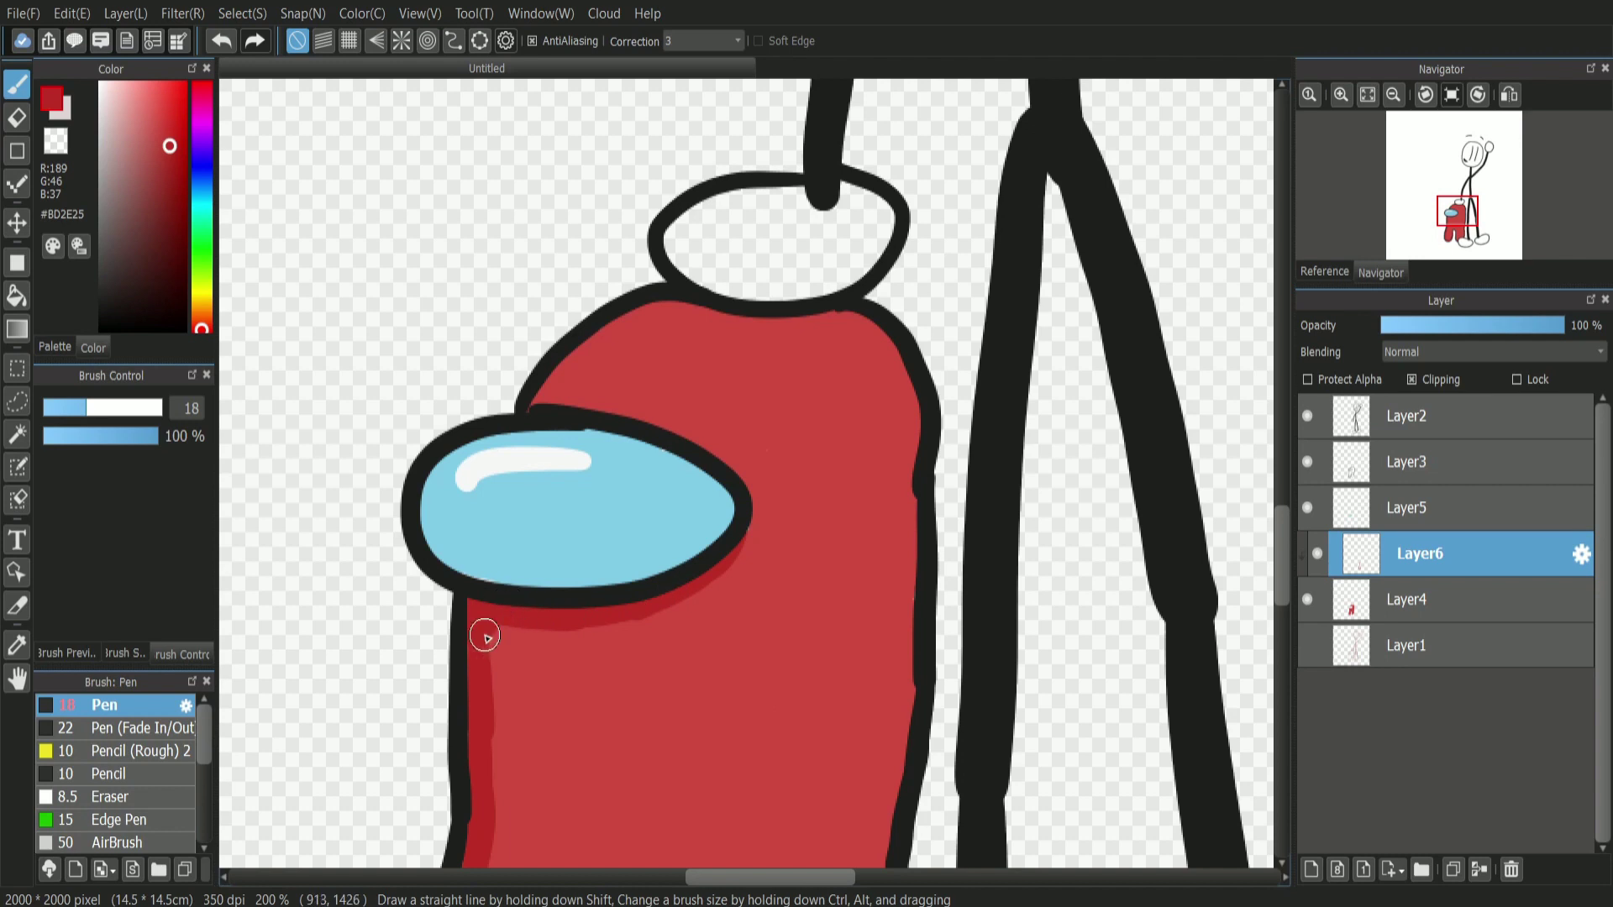
pyautogui.moveTo(640, 309)
pyautogui.mouseDown()
pyautogui.moveTo(608, 324)
pyautogui.moveTo(659, 299)
pyautogui.moveTo(750, 320)
pyautogui.mouseUp()
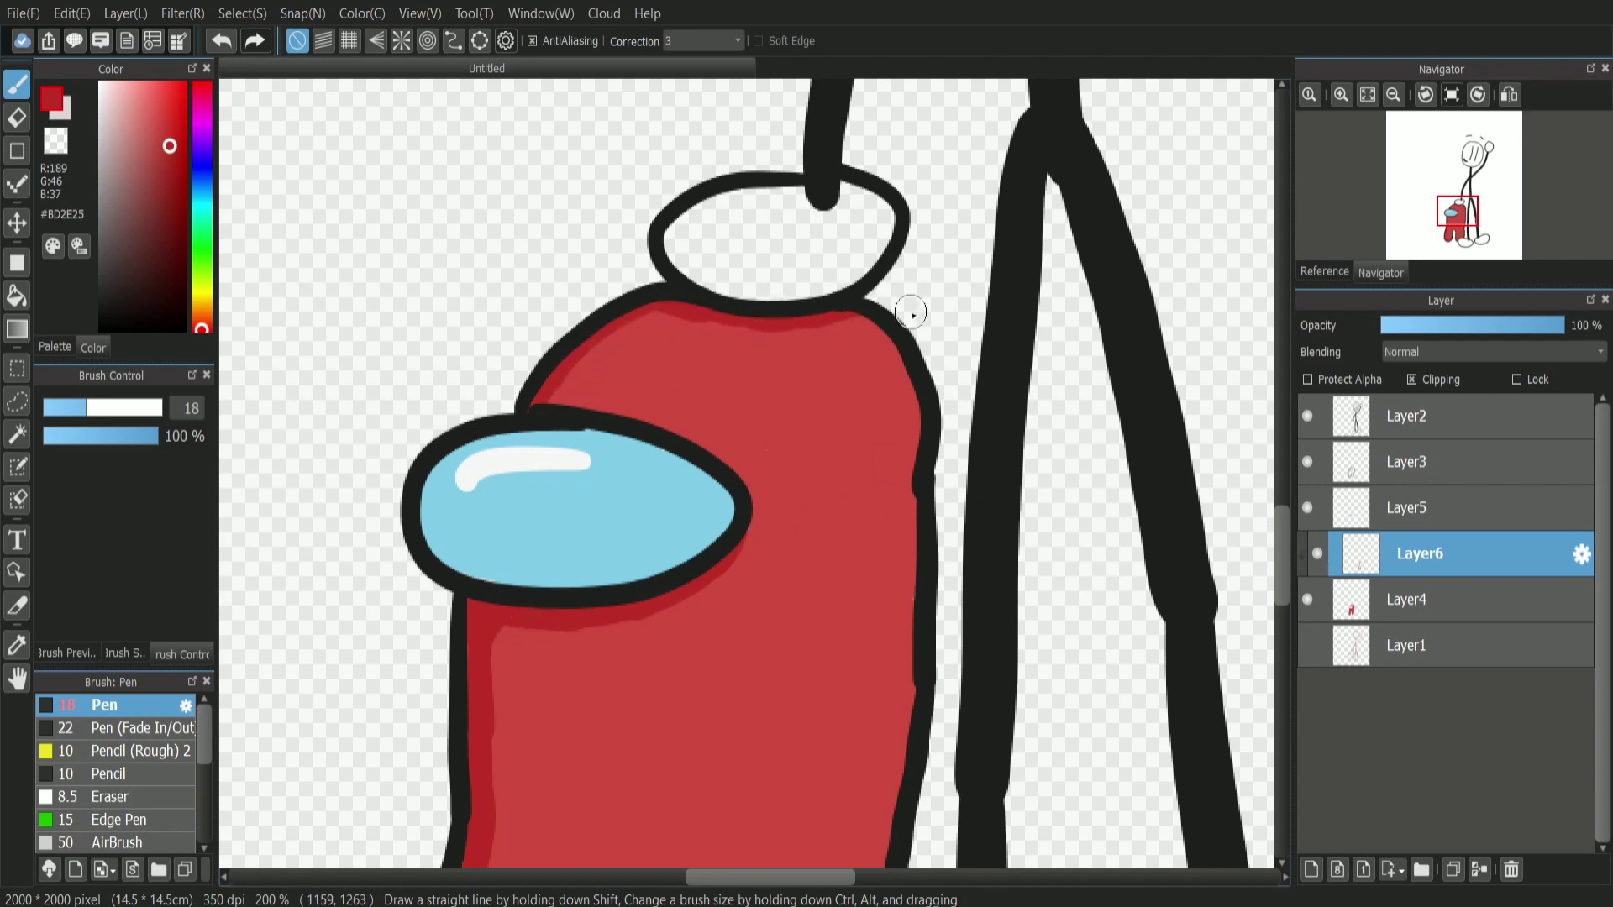
pyautogui.moveTo(538, 397); pyautogui.dragTo(582, 416)
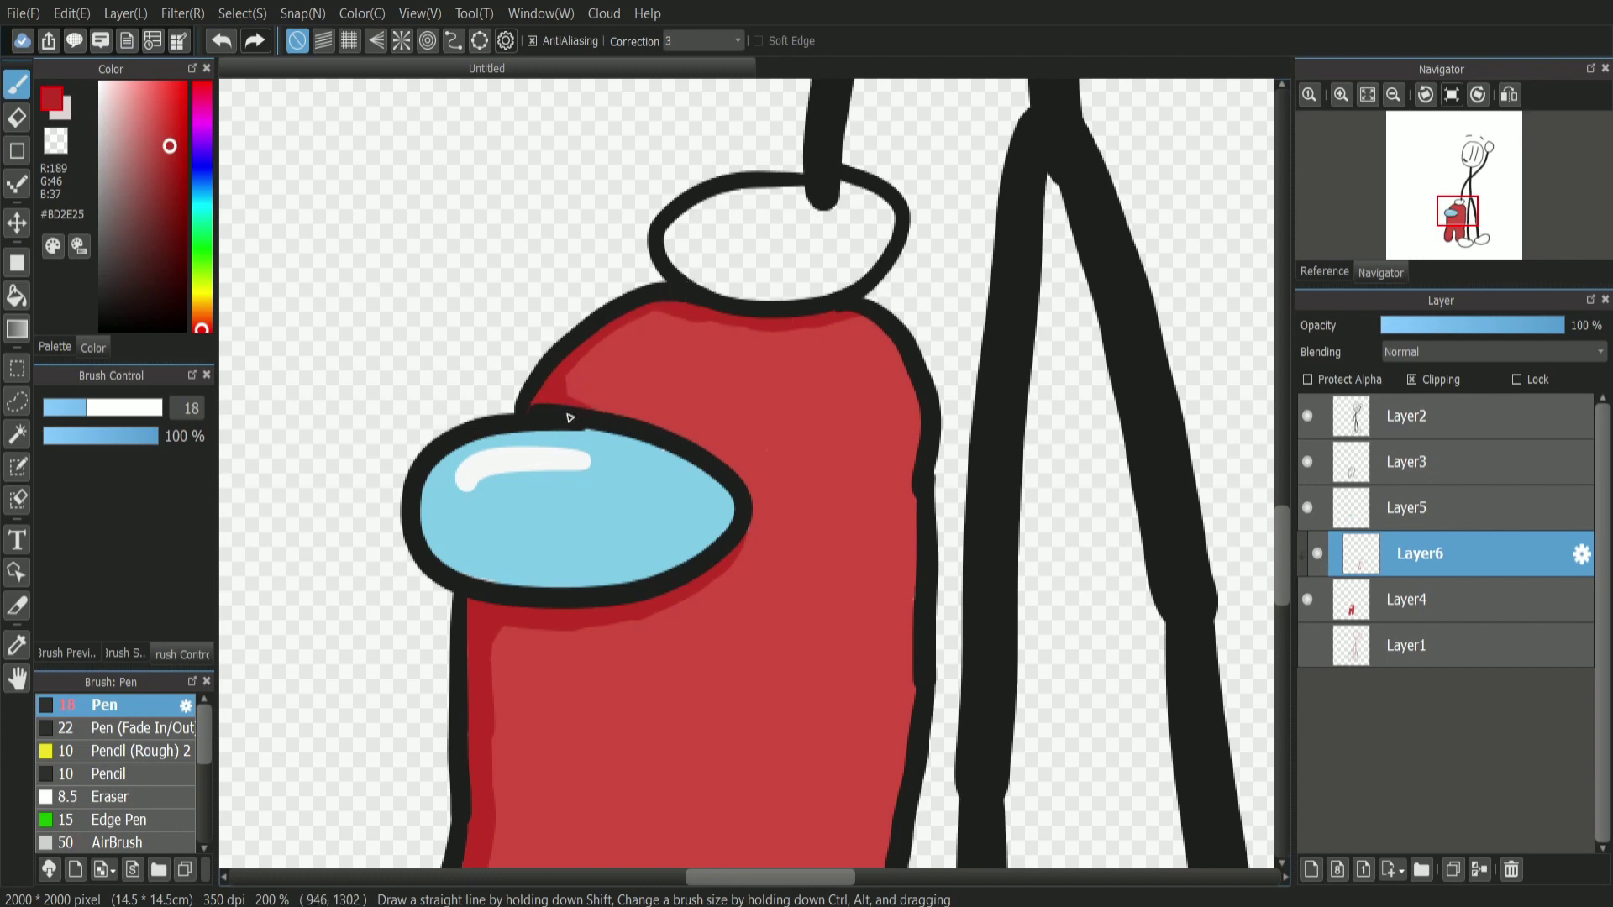
# Add a clipping layer above Layer5 and shade the visor's lower edge with muted blue #73A8BC.
pyautogui.click(1406, 509)
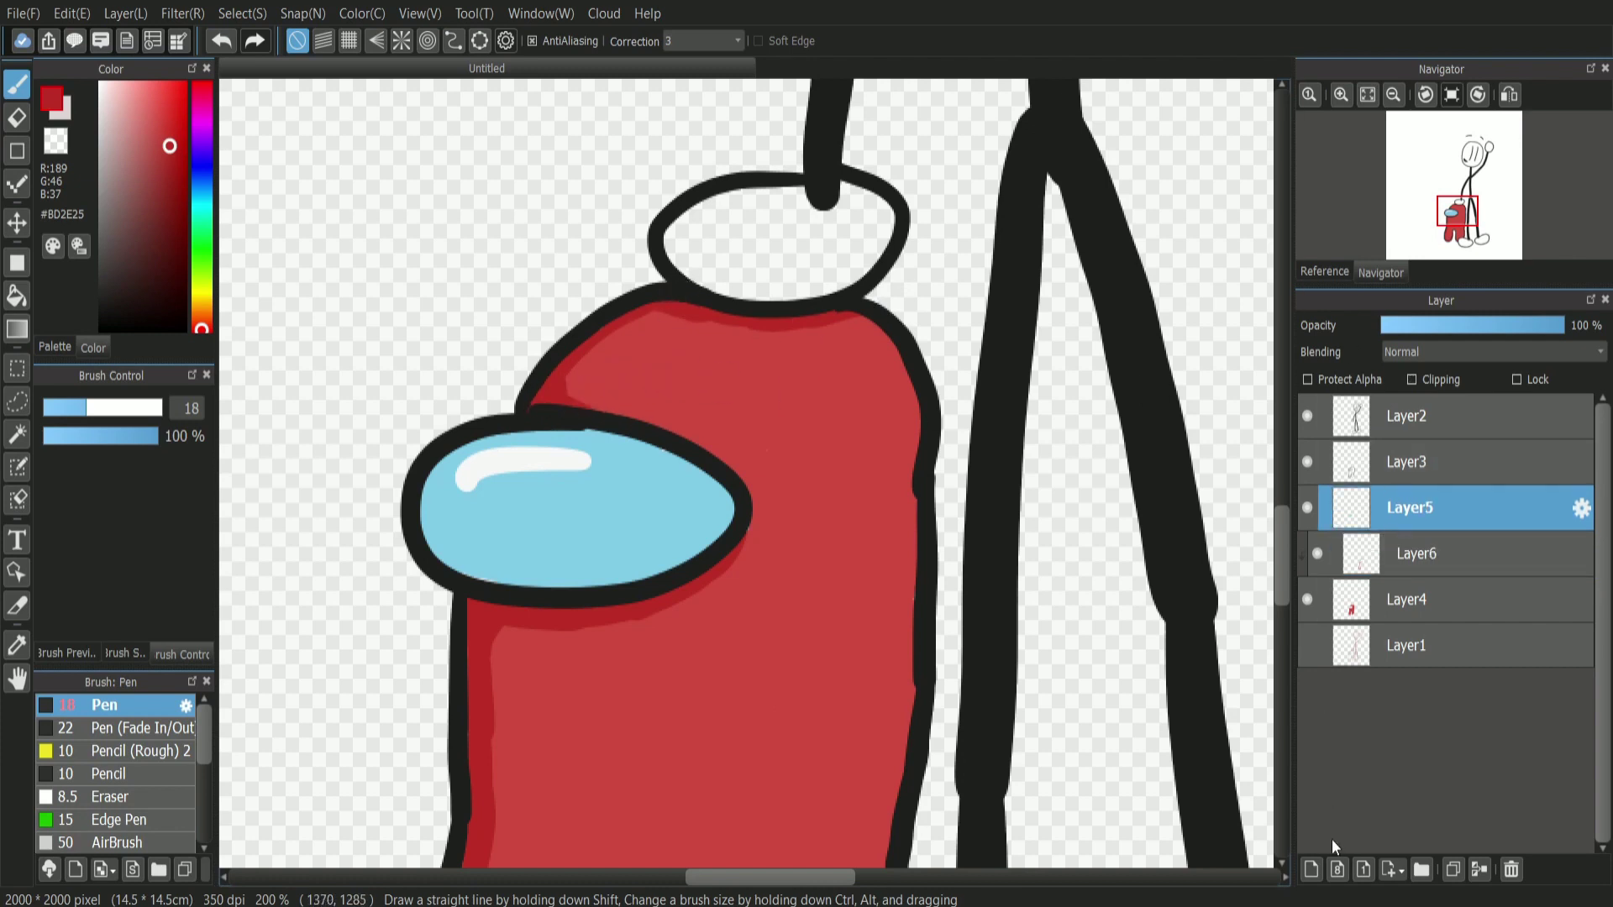
pyautogui.click(1311, 869)
pyautogui.click(1412, 380)
pyautogui.click(17, 645)
pyautogui.click(481, 521)
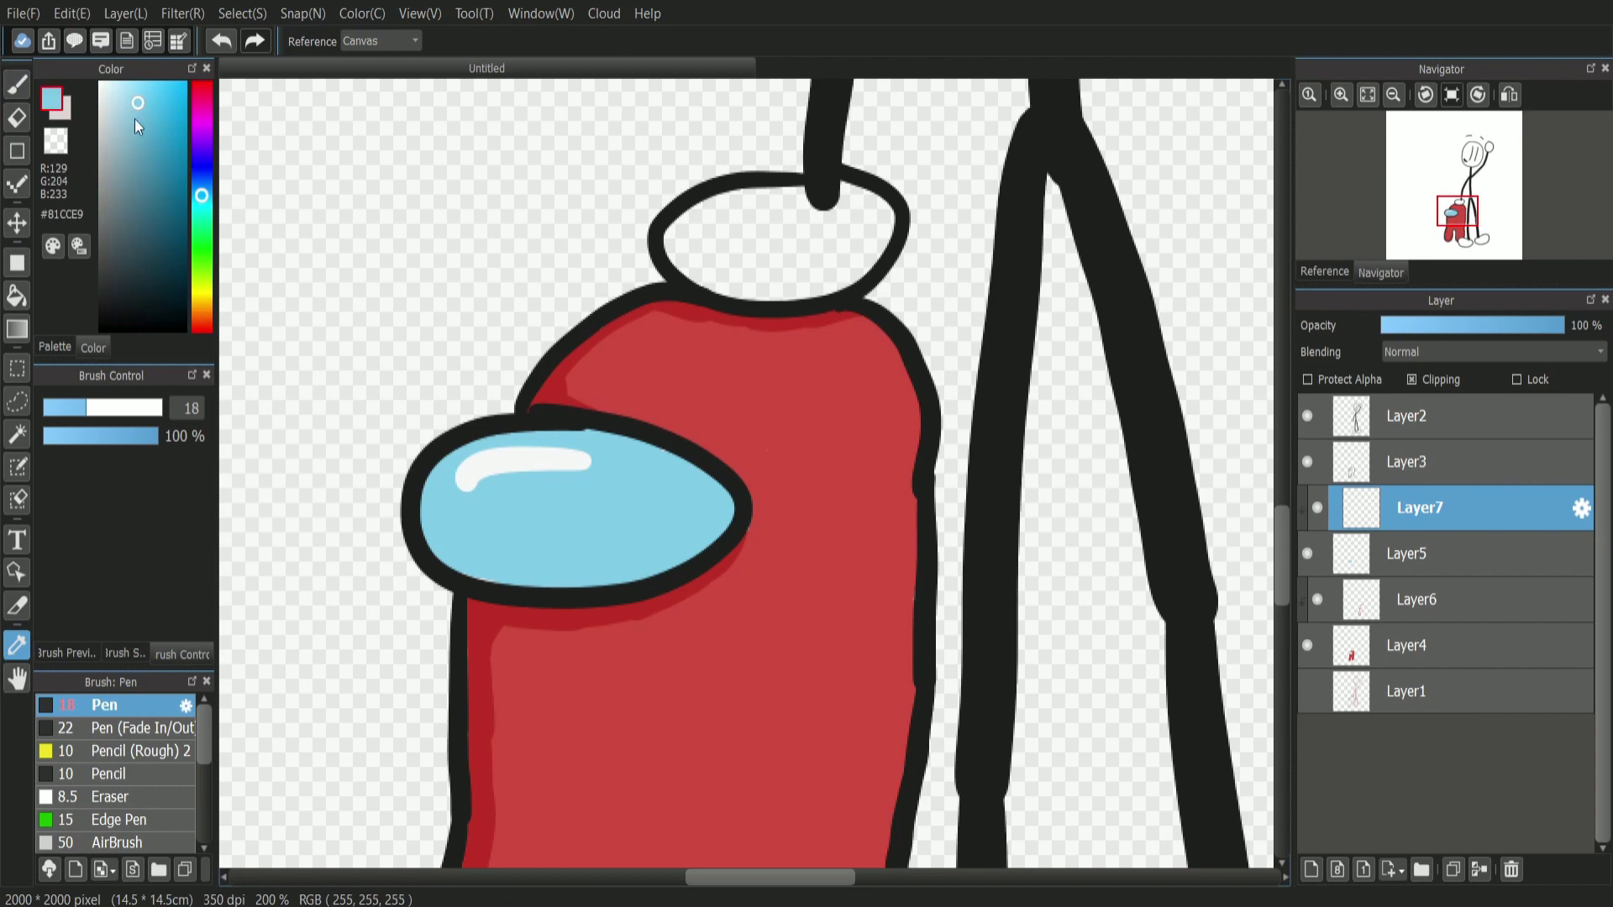
pyautogui.click(17, 84)
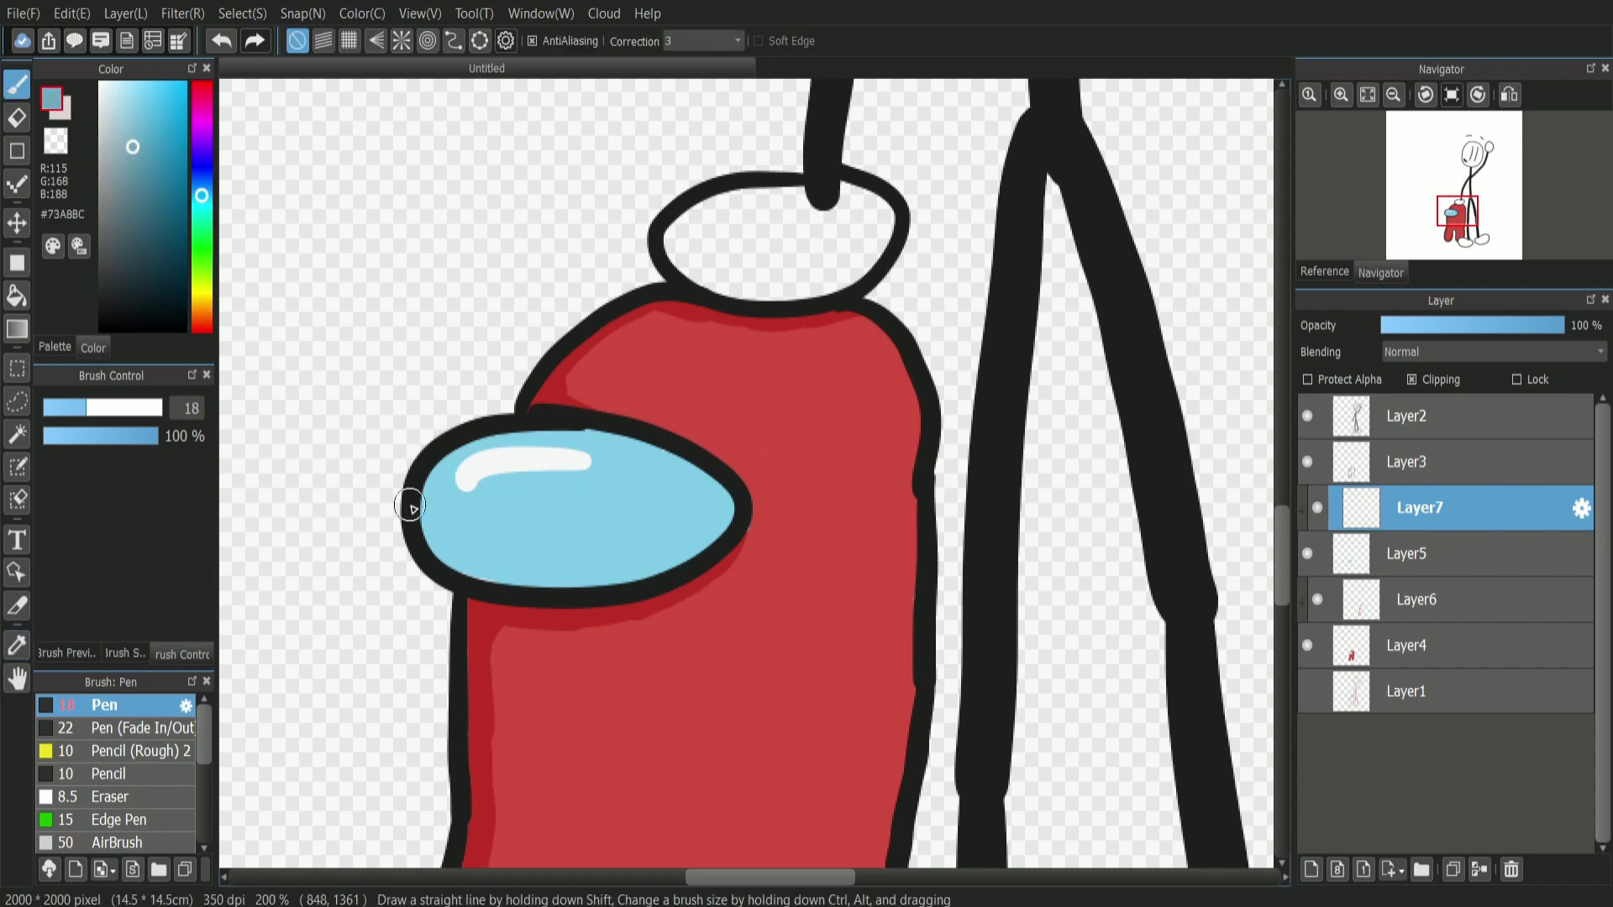
pyautogui.moveTo(494, 573)
pyautogui.mouseDown()
pyautogui.moveTo(414, 504)
pyautogui.moveTo(641, 583)
pyautogui.moveTo(545, 586)
pyautogui.mouseUp()
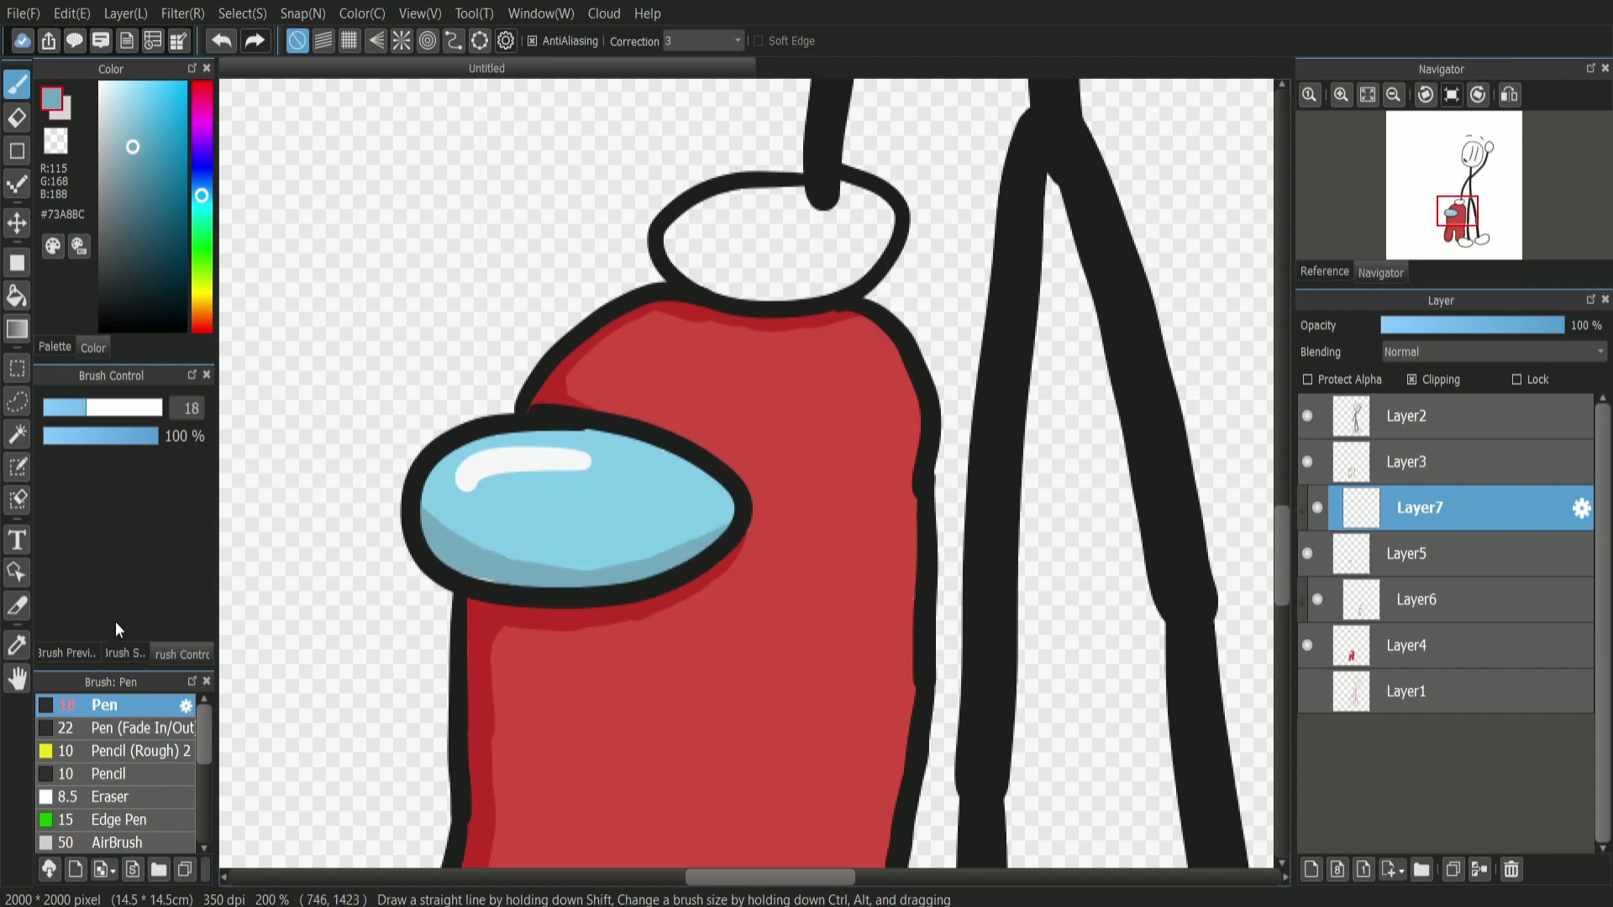
pyautogui.keyDown('alt'); pyautogui.click(534, 522); pyautogui.keyUp('alt')
pyautogui.click(1384, 561)
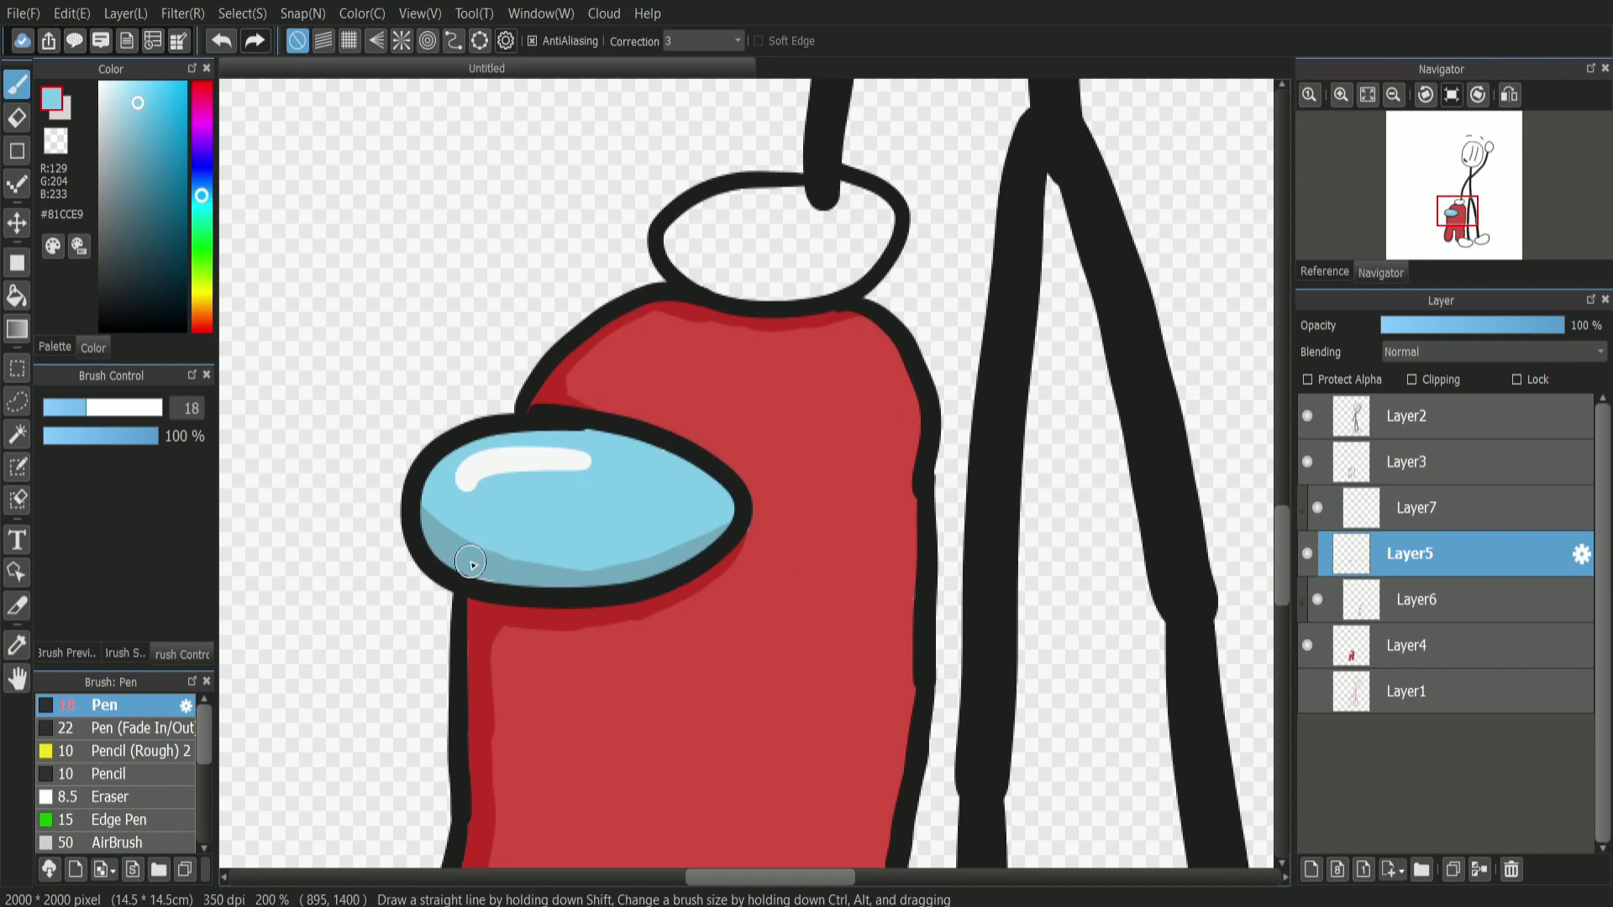
# On Layer6, shade the right leg's inner edge and the body edge above the shoe in dark red #BD2E25.
pyautogui.scroll(-1, 1350, 227)
pyautogui.moveTo(1456, 219); pyautogui.dragTo(1452, 238)
pyautogui.click(1378, 610)
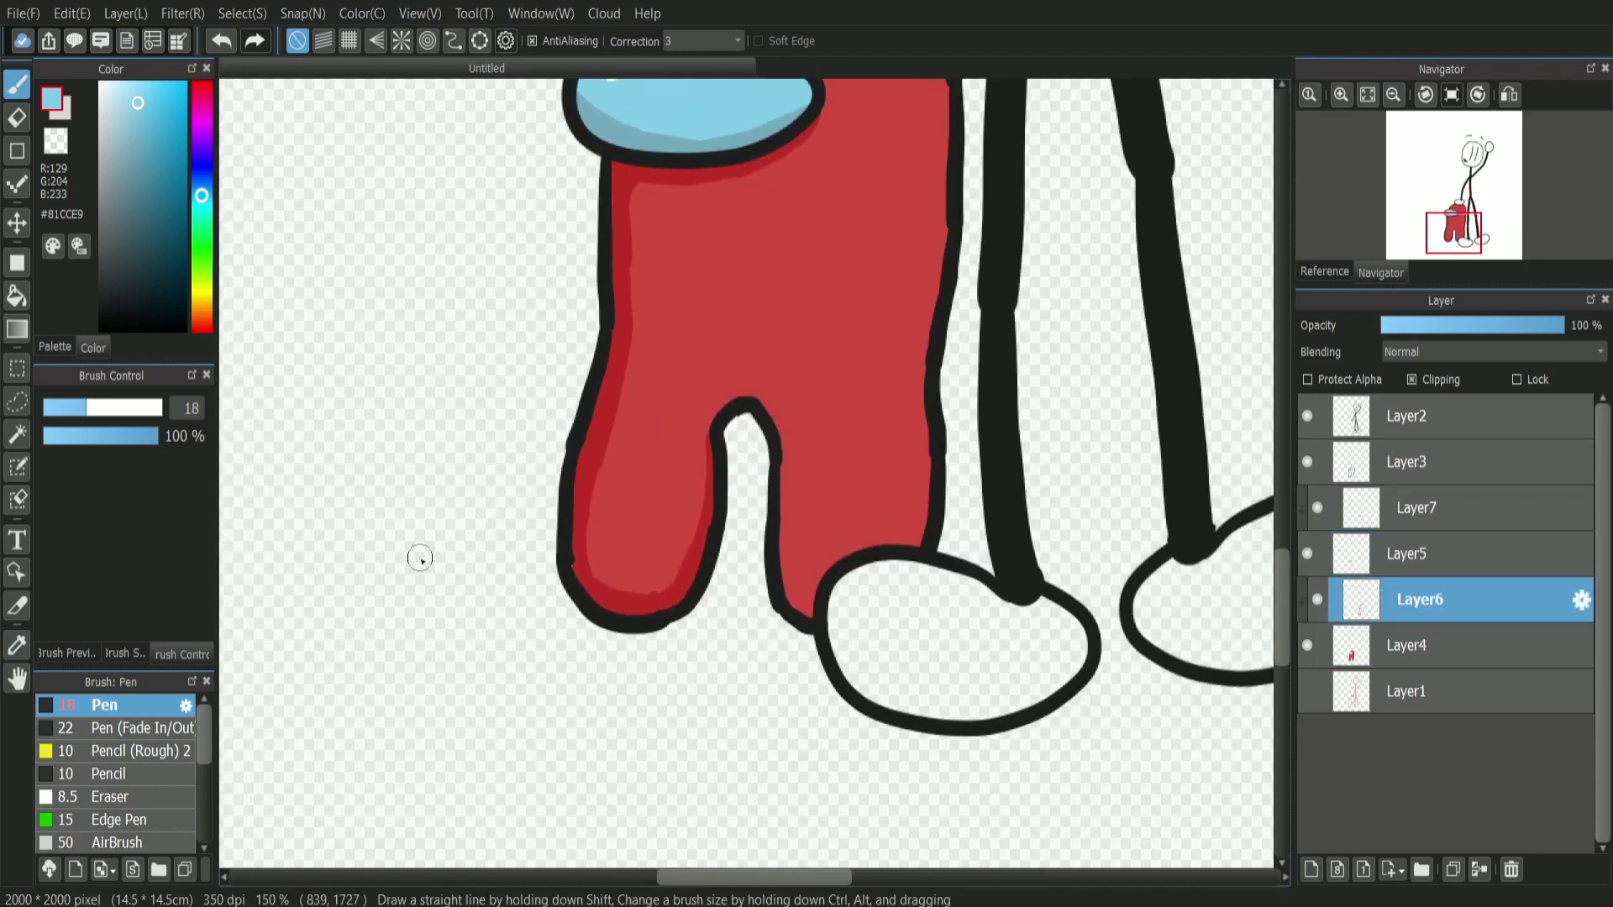
pyautogui.click(17, 645)
pyautogui.click(17, 84)
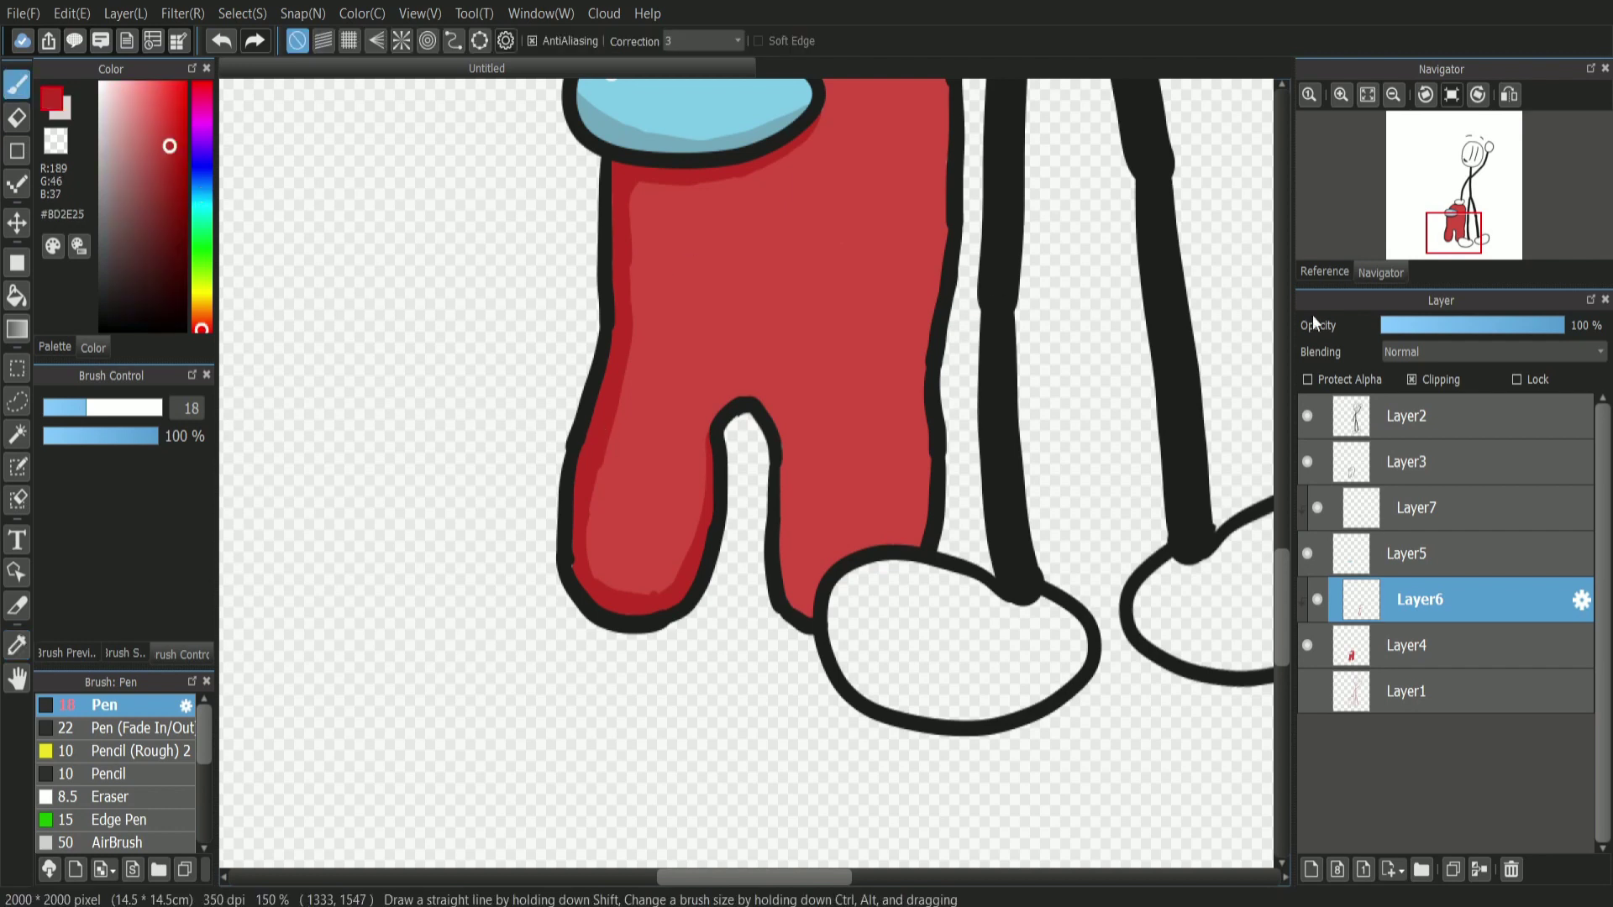
pyautogui.click(1341, 95)
pyautogui.click(1341, 95)
pyautogui.moveTo(1454, 238); pyautogui.dragTo(1457, 239)
pyautogui.moveTo(542, 191); pyautogui.dragTo(585, 298)
pyautogui.hotkey('ctrl', 'z')
pyautogui.moveTo(546, 192)
pyautogui.mouseDown()
pyautogui.moveTo(587, 291)
pyautogui.moveTo(579, 418)
pyautogui.moveTo(598, 439)
pyautogui.moveTo(607, 648)
pyautogui.moveTo(711, 706)
pyautogui.moveTo(695, 646)
pyautogui.moveTo(733, 597)
pyautogui.moveTo(797, 562)
pyautogui.moveTo(932, 558)
pyautogui.mouseUp()
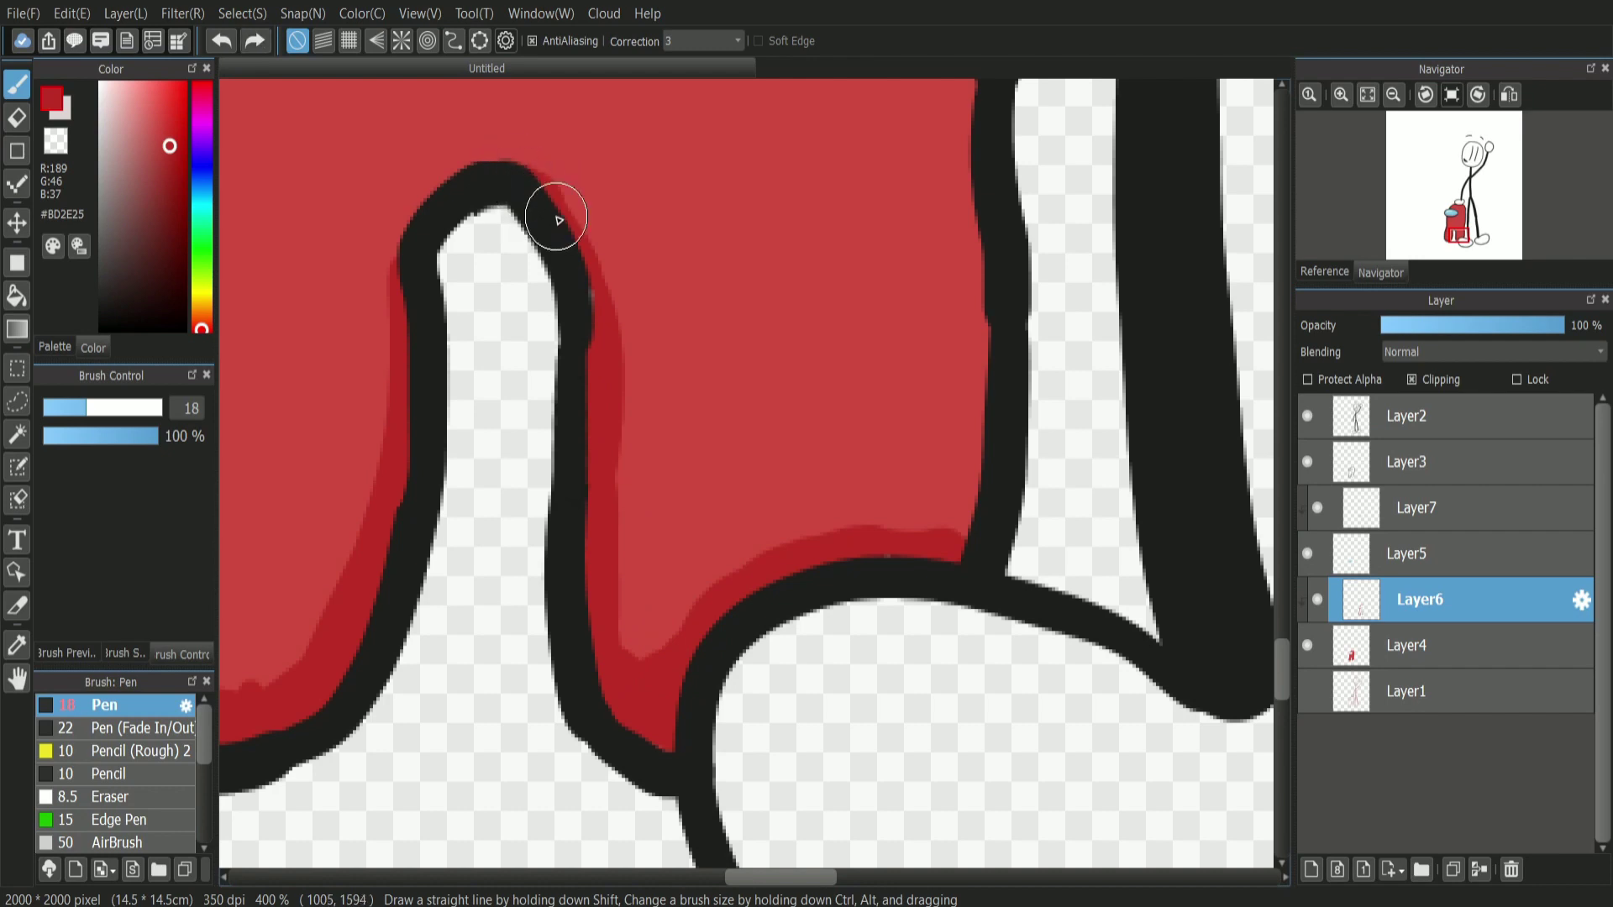
pyautogui.click(1428, 645)
pyautogui.keyDown('alt'); pyautogui.click(259, 360); pyautogui.keyUp('alt')
# Add a new unclipped layer above Layer7 and set the drawing colour to brown #775A35.
pyautogui.moveTo(1399, 185)
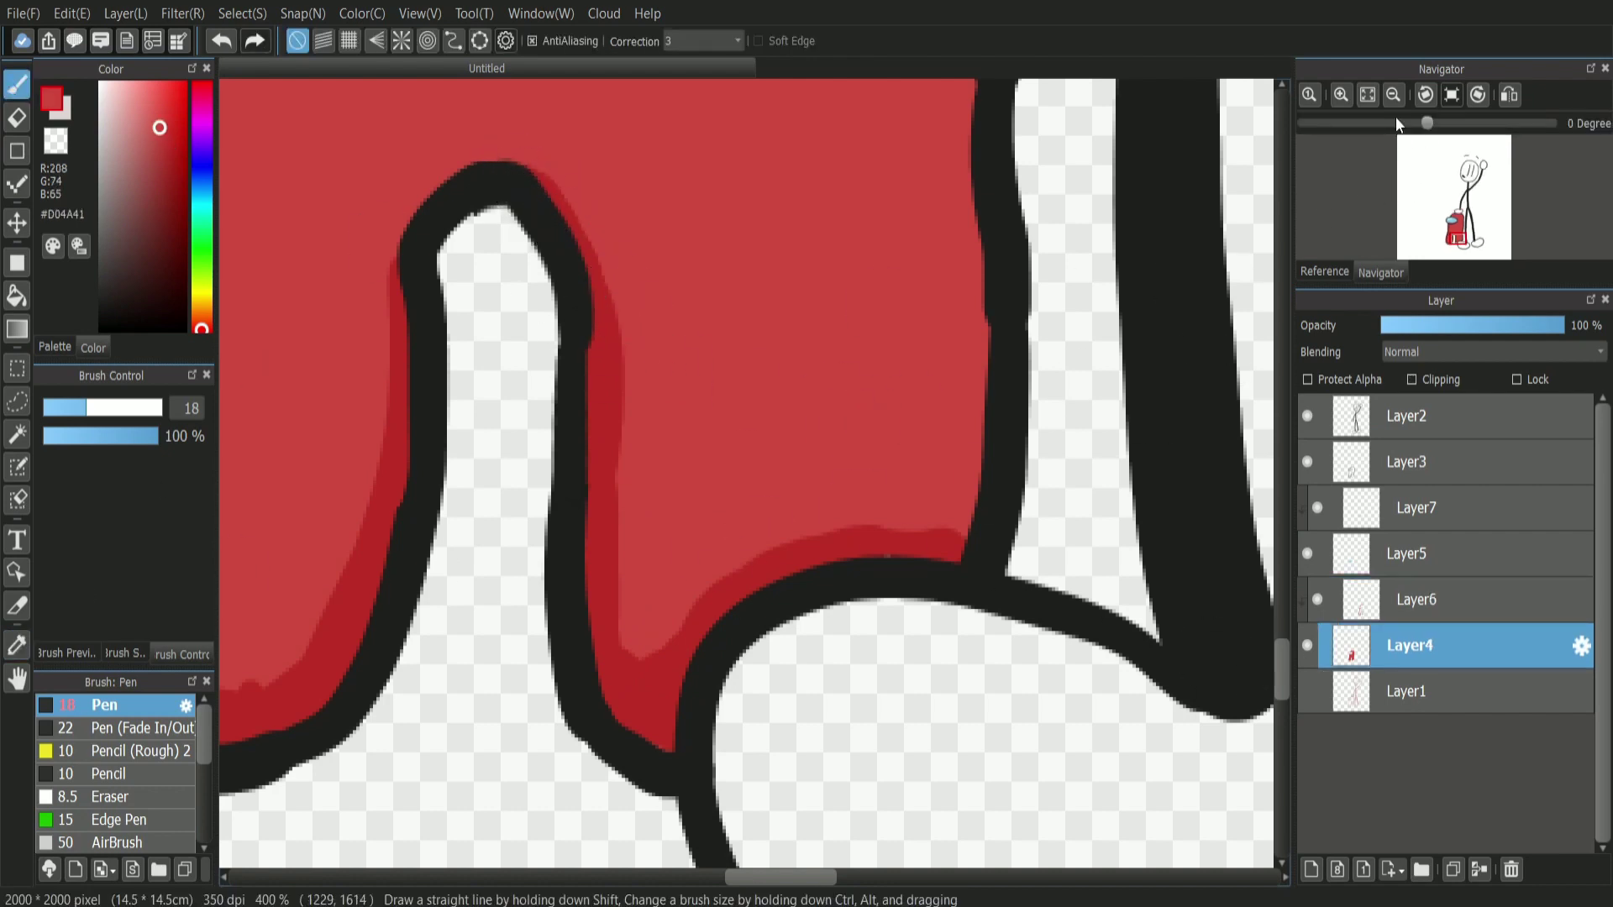
pyautogui.click(1393, 94)
pyautogui.click(1394, 94)
pyautogui.moveTo(1452, 245)
pyautogui.mouseDown()
pyautogui.moveTo(1445, 226)
pyautogui.moveTo(1460, 233)
pyautogui.mouseUp()
pyautogui.click(1407, 499)
pyautogui.click(1311, 870)
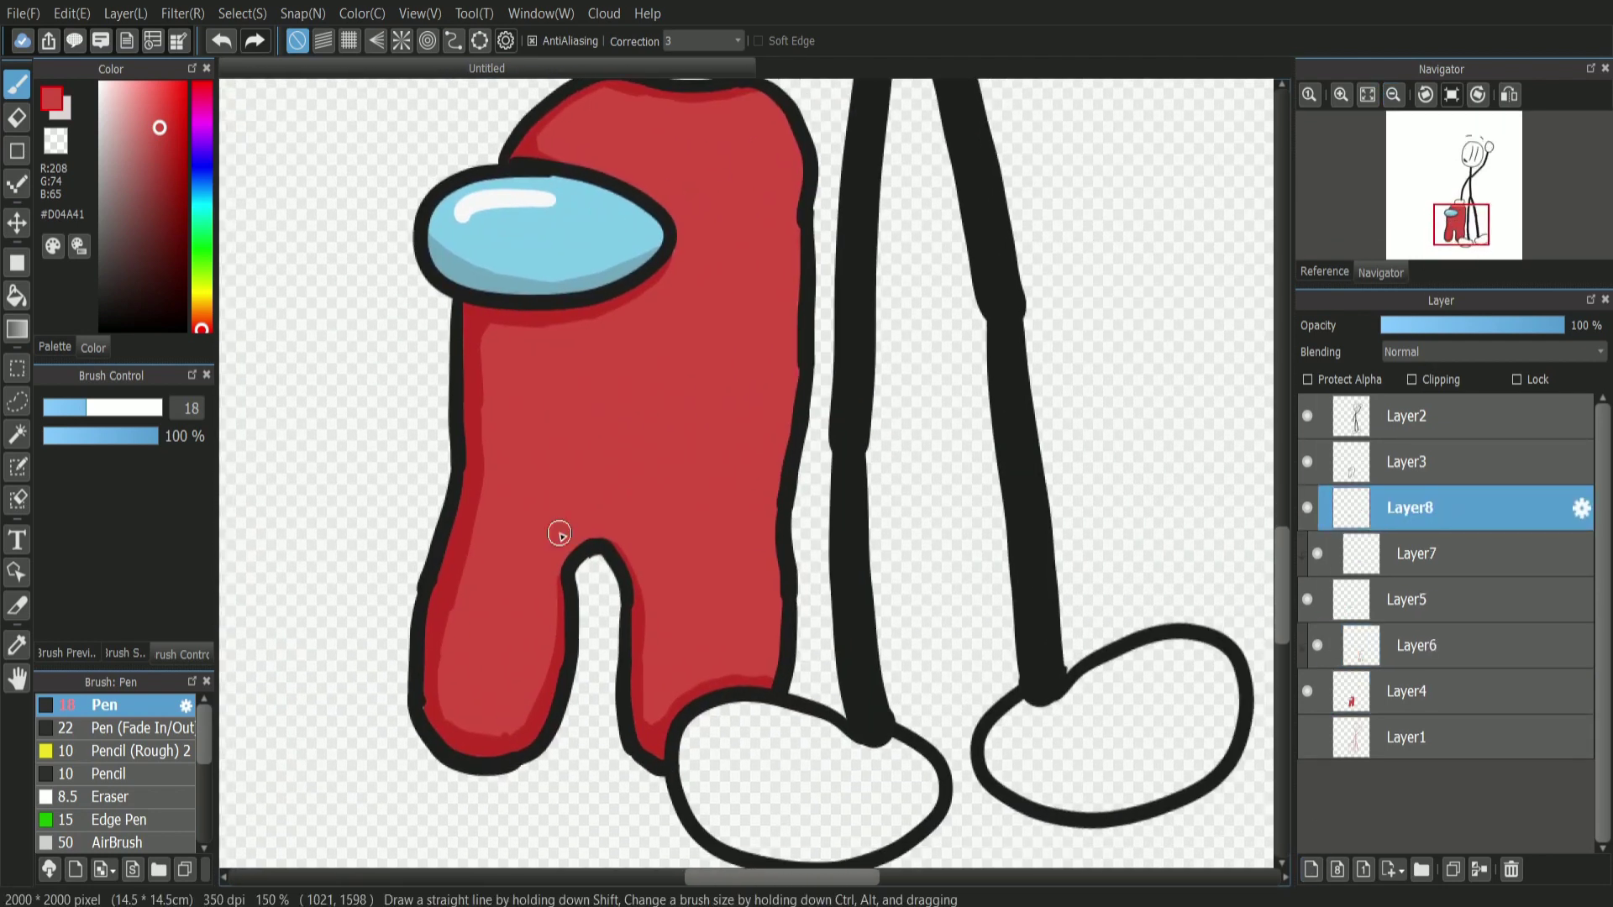
pyautogui.click(201, 311)
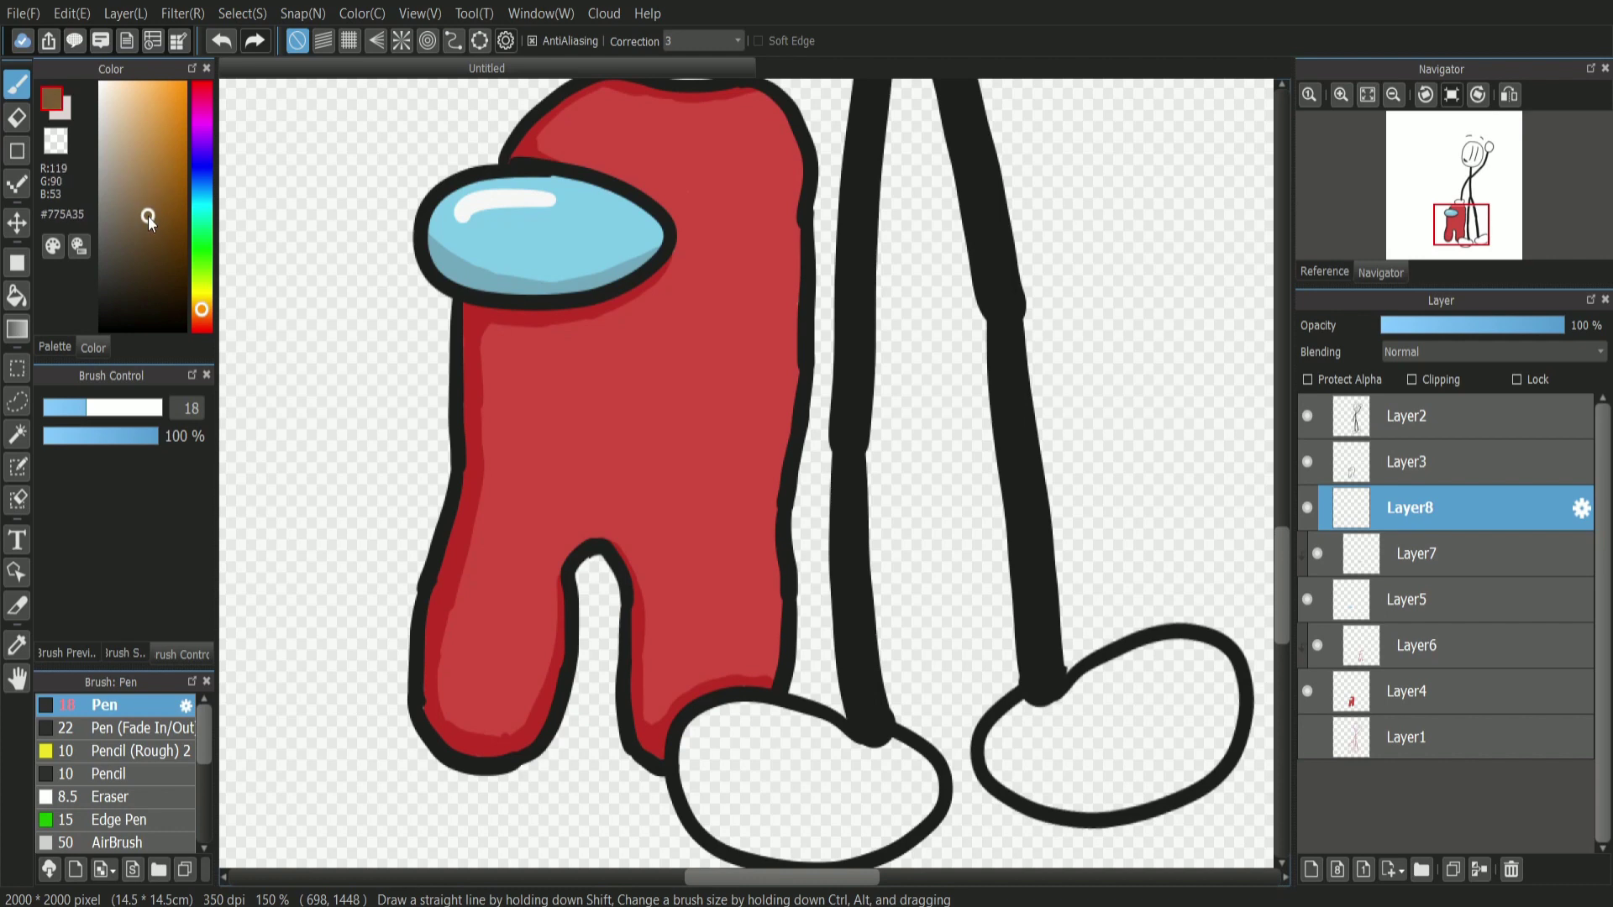
# Fill the stick figure's left shoe with brown #7F5E34 and erase the colour spilling past its outline.
pyautogui.click(1342, 99)
pyautogui.click(1341, 98)
pyautogui.moveTo(1462, 225); pyautogui.dragTo(1468, 241)
pyautogui.moveTo(417, 459); pyautogui.dragTo(409, 456)
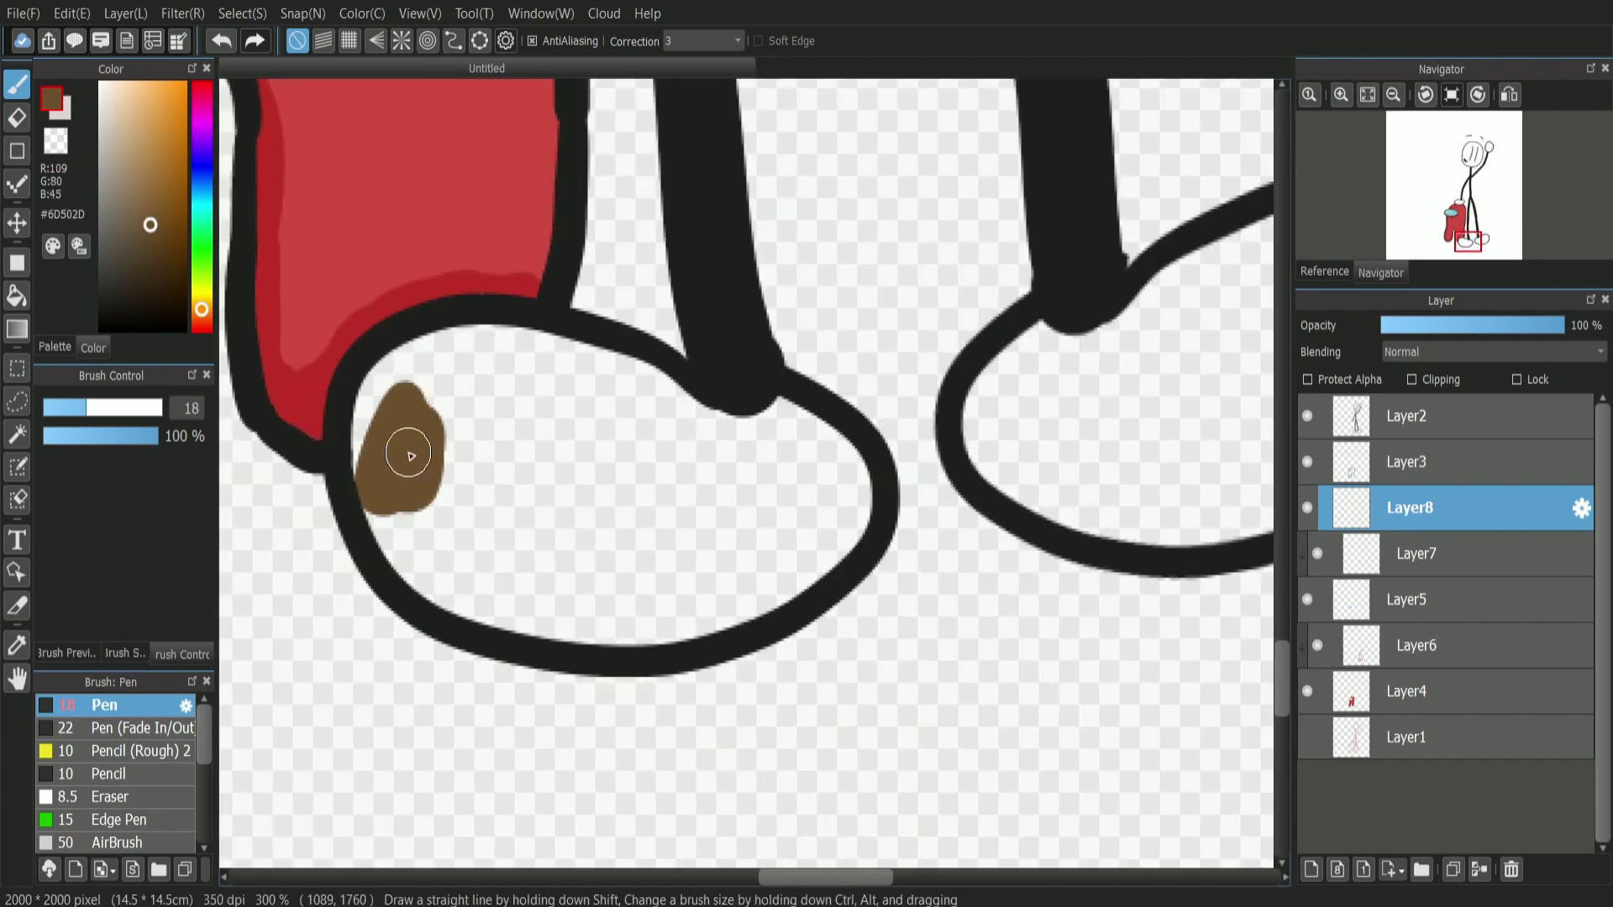
pyautogui.moveTo(370, 374); pyautogui.dragTo(378, 455)
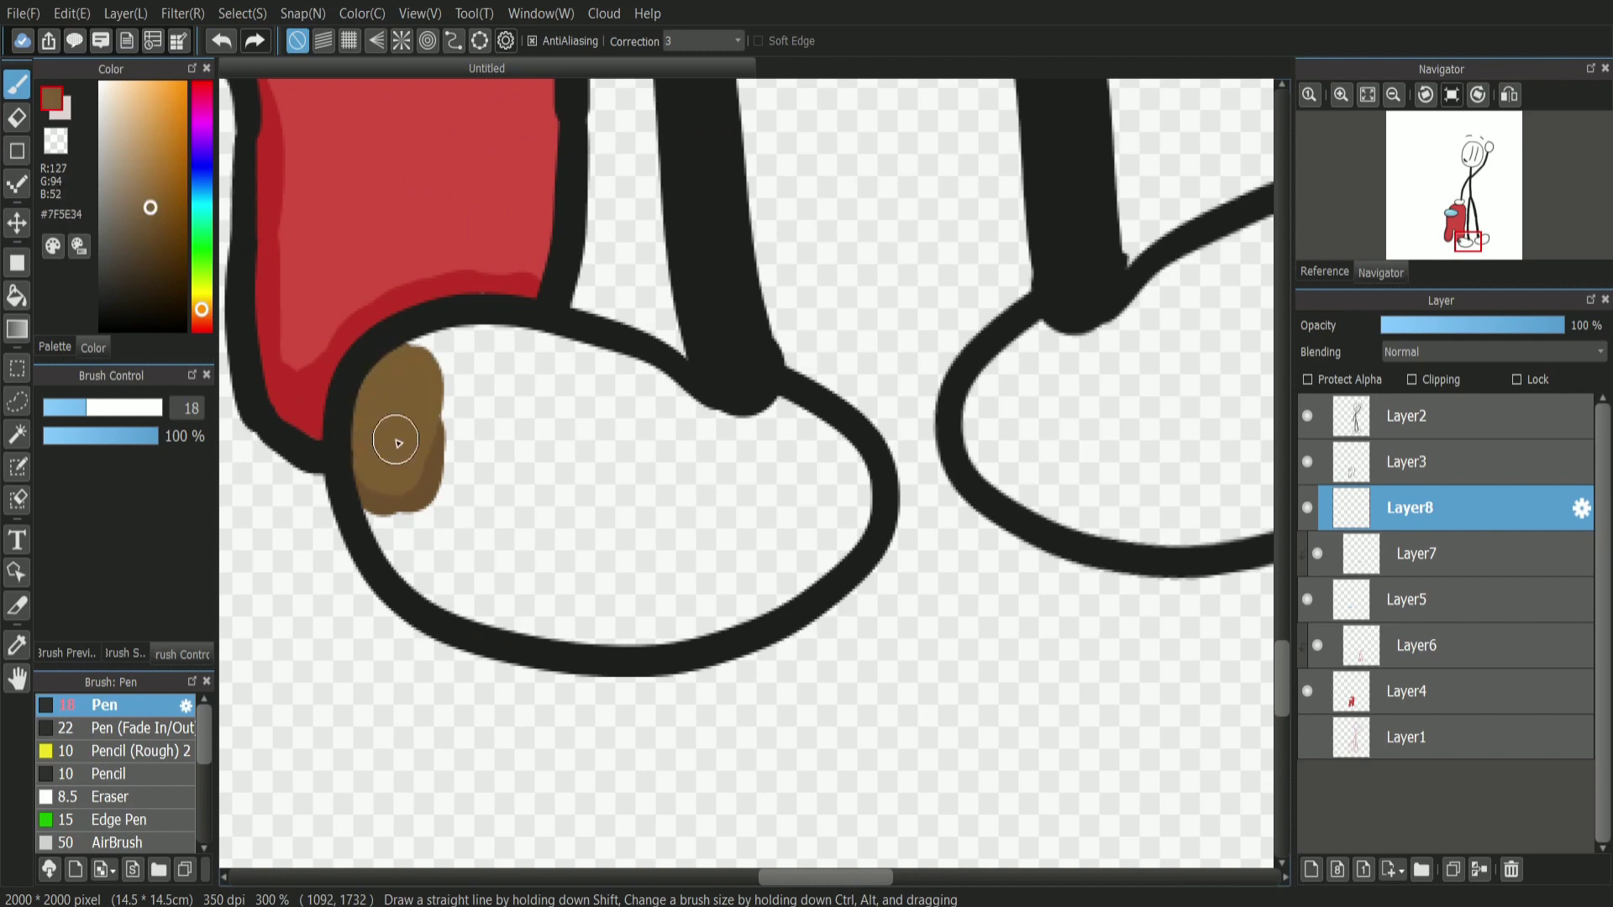
pyautogui.moveTo(389, 514)
pyautogui.mouseDown()
pyautogui.moveTo(404, 557)
pyautogui.moveTo(413, 546)
pyautogui.moveTo(405, 581)
pyautogui.moveTo(583, 629)
pyautogui.moveTo(649, 624)
pyautogui.moveTo(631, 641)
pyautogui.moveTo(775, 594)
pyautogui.moveTo(833, 544)
pyautogui.moveTo(851, 484)
pyautogui.moveTo(882, 491)
pyautogui.moveTo(783, 460)
pyautogui.moveTo(773, 429)
pyautogui.moveTo(494, 338)
pyautogui.moveTo(431, 377)
pyautogui.moveTo(408, 371)
pyautogui.moveTo(552, 390)
pyautogui.moveTo(467, 450)
pyautogui.moveTo(533, 462)
pyautogui.moveTo(495, 492)
pyautogui.moveTo(553, 464)
pyautogui.moveTo(546, 527)
pyautogui.moveTo(569, 590)
pyautogui.moveTo(789, 508)
pyautogui.mouseUp()
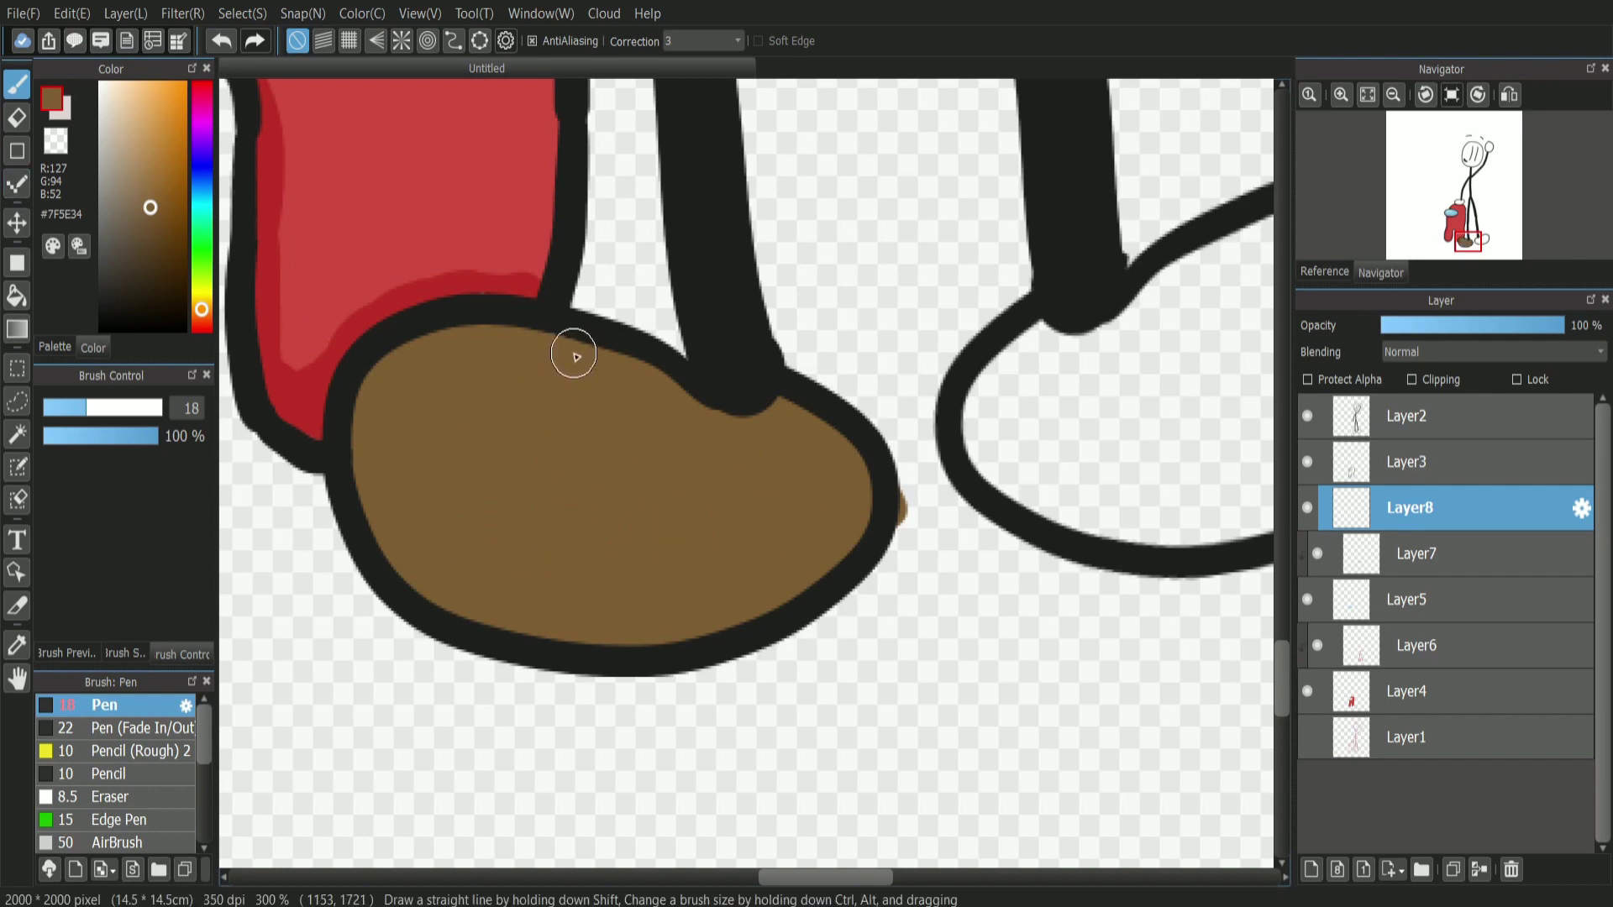
pyautogui.press('e')
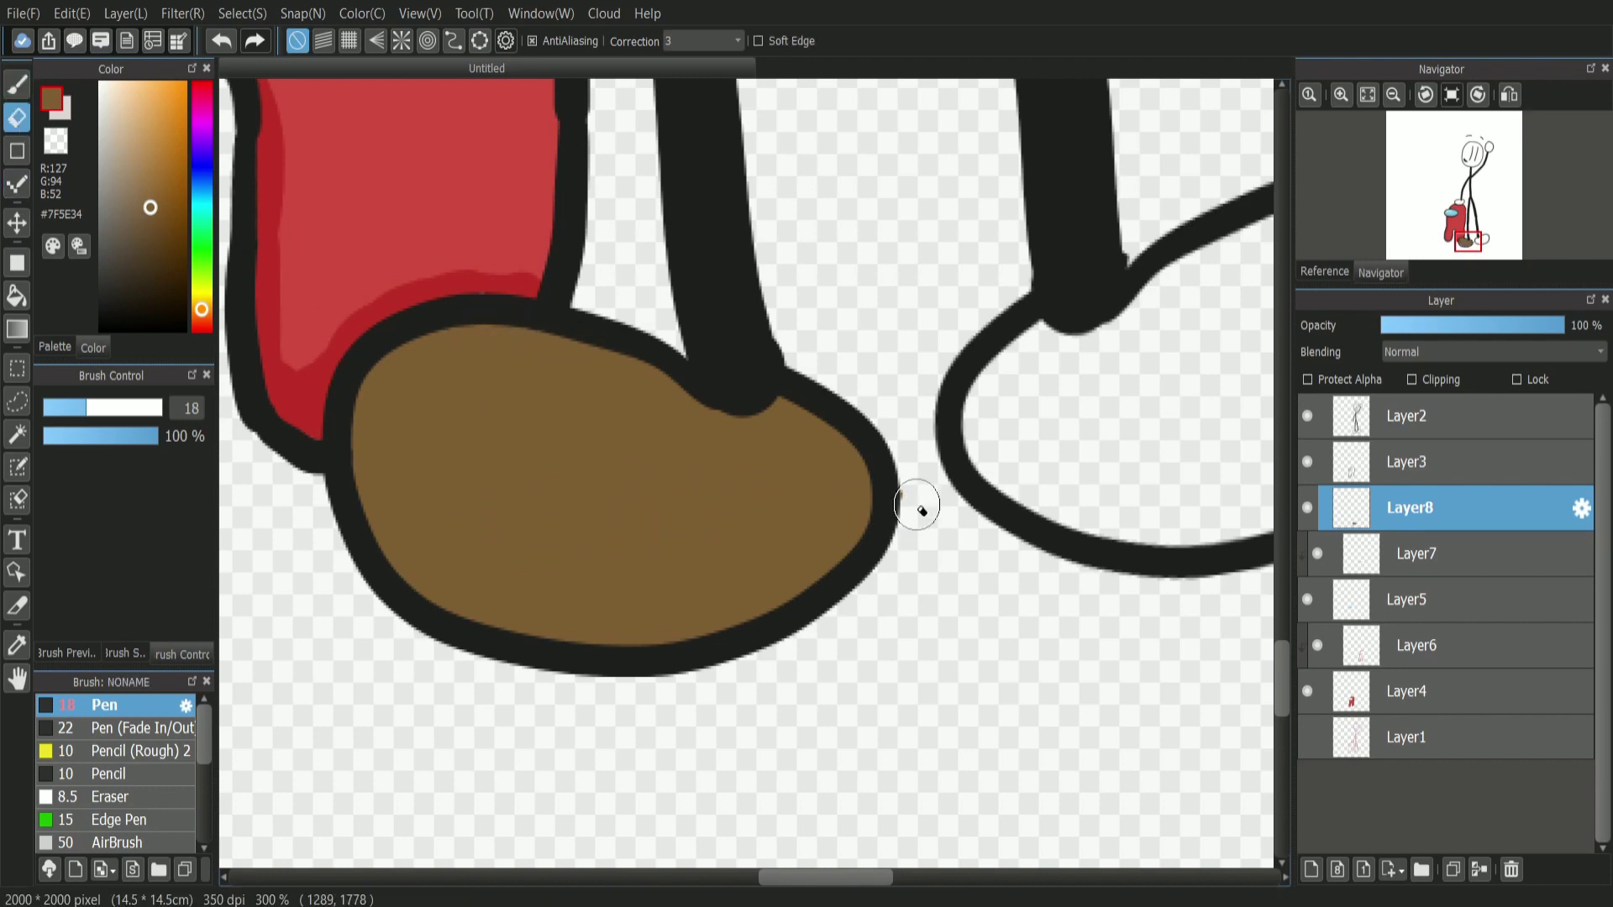
# Fill the stick figure's right shoe with the same brown, enlarging the pen to size 27.
pyautogui.click(17, 84)
pyautogui.moveTo(1242, 329); pyautogui.dragTo(649, 409)
pyautogui.click(99, 407)
pyautogui.moveTo(100, 411); pyautogui.dragTo(107, 411)
pyautogui.moveTo(513, 428)
pyautogui.mouseDown()
pyautogui.moveTo(555, 424)
pyautogui.moveTo(451, 426)
pyautogui.moveTo(414, 538)
pyautogui.moveTo(536, 604)
pyautogui.moveTo(694, 597)
pyautogui.moveTo(822, 520)
pyautogui.moveTo(861, 353)
pyautogui.moveTo(807, 311)
pyautogui.moveTo(735, 314)
pyautogui.moveTo(658, 323)
pyautogui.moveTo(589, 367)
pyautogui.moveTo(612, 401)
pyautogui.moveTo(688, 375)
pyautogui.moveTo(744, 325)
pyautogui.moveTo(745, 429)
pyautogui.moveTo(808, 418)
pyautogui.moveTo(808, 441)
pyautogui.moveTo(670, 542)
pyautogui.moveTo(616, 536)
pyautogui.moveTo(551, 581)
pyautogui.moveTo(467, 510)
pyautogui.mouseUp()
# Fill the hand resting on the crewmate with light grey #EBEBEB, using the pen at size 19.
pyautogui.click(1393, 95)
pyautogui.click(1392, 95)
pyautogui.moveTo(1474, 223); pyautogui.dragTo(1466, 206)
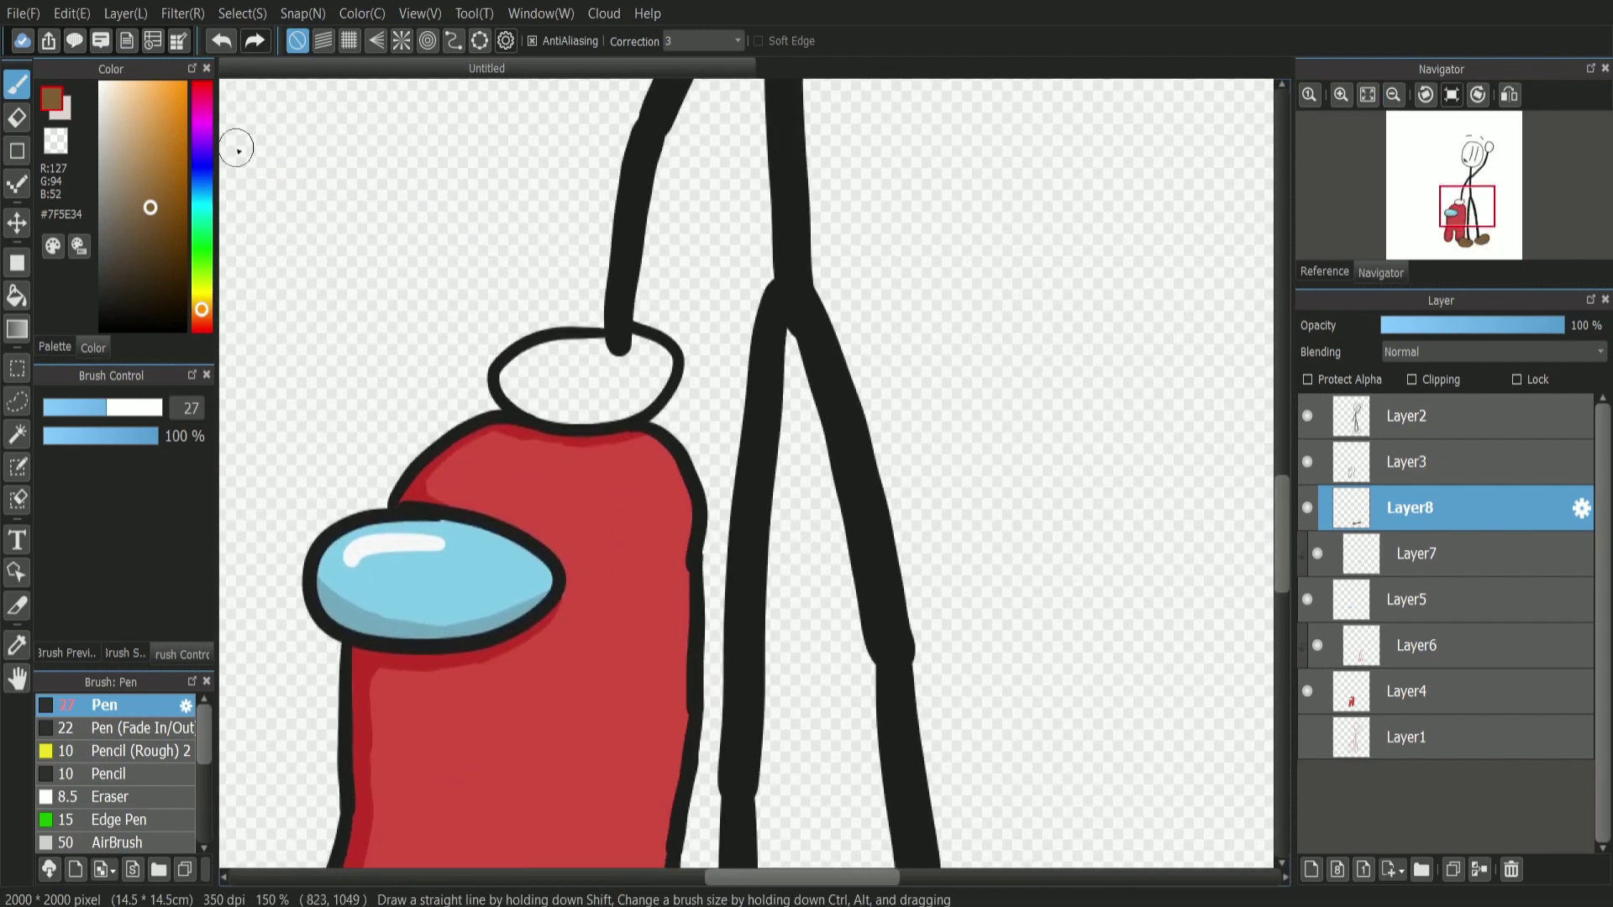
pyautogui.click(92, 414)
pyautogui.scroll(4, 666, 358)
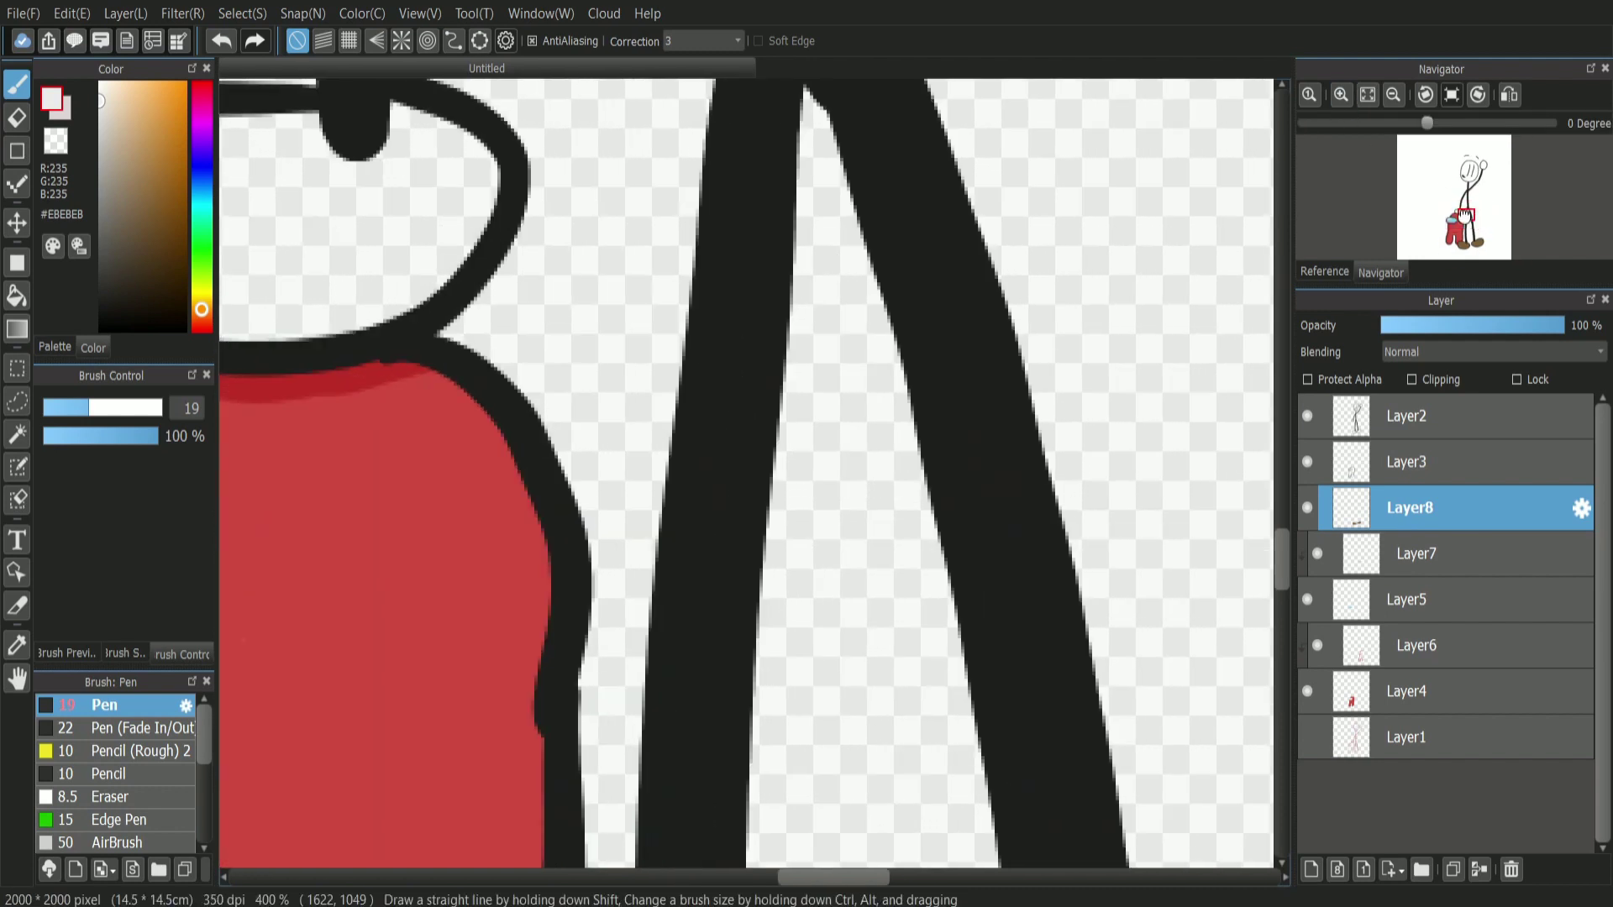
pyautogui.moveTo(666, 358)
pyautogui.mouseDown()
pyautogui.moveTo(723, 302)
pyautogui.moveTo(558, 299)
pyautogui.mouseUp()
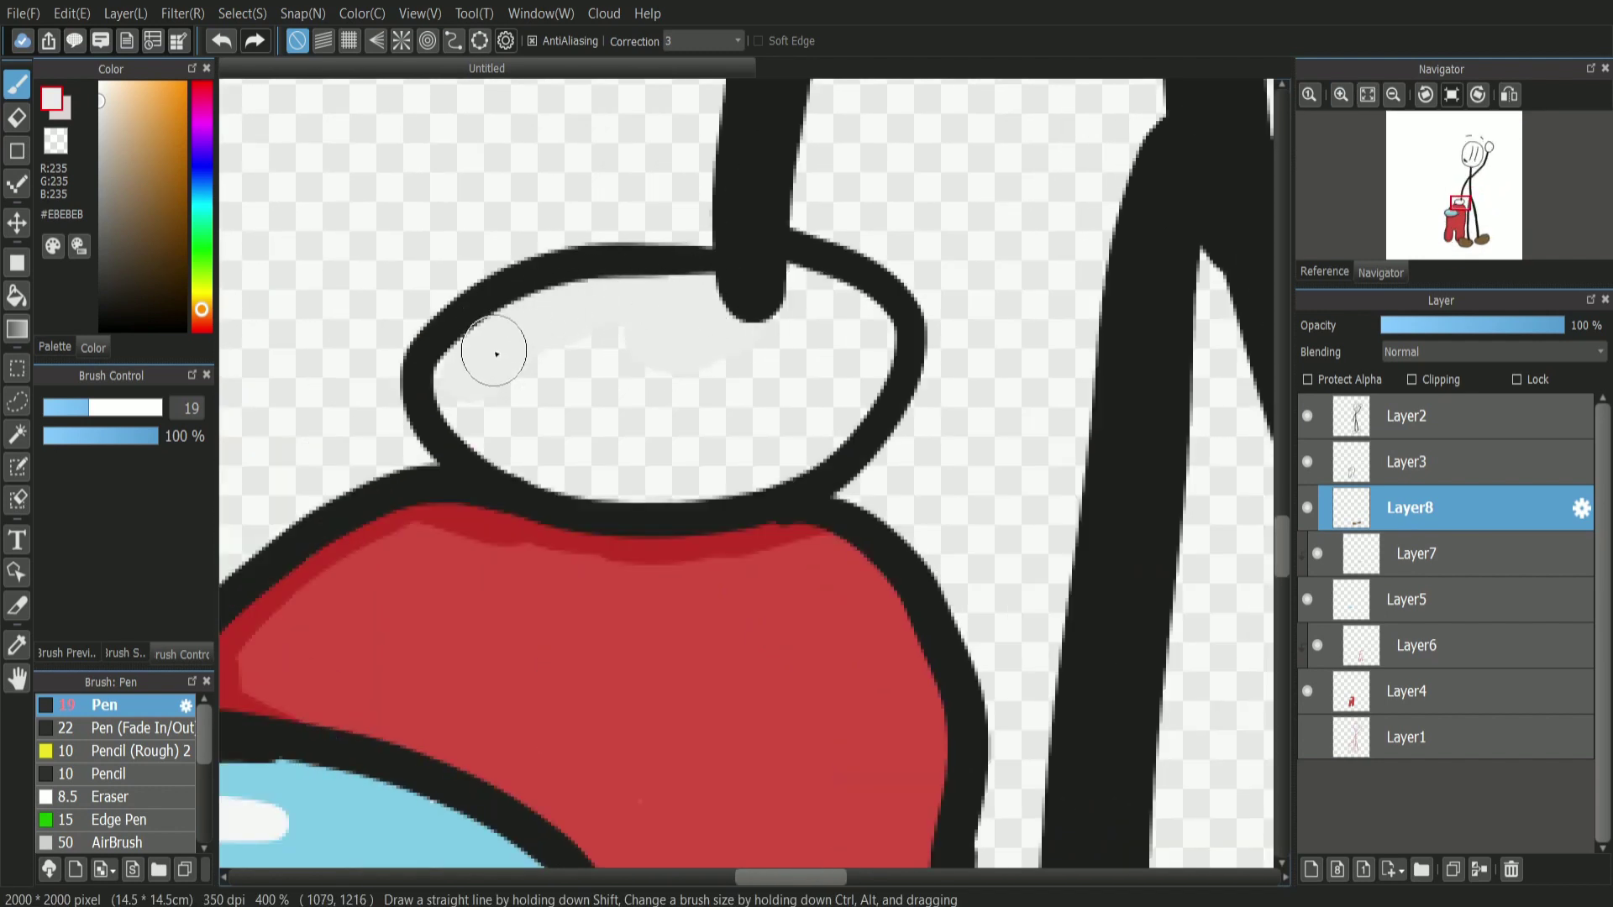
pyautogui.moveTo(513, 455)
pyautogui.mouseDown()
pyautogui.moveTo(555, 473)
pyautogui.moveTo(711, 458)
pyautogui.moveTo(752, 482)
pyautogui.mouseUp()
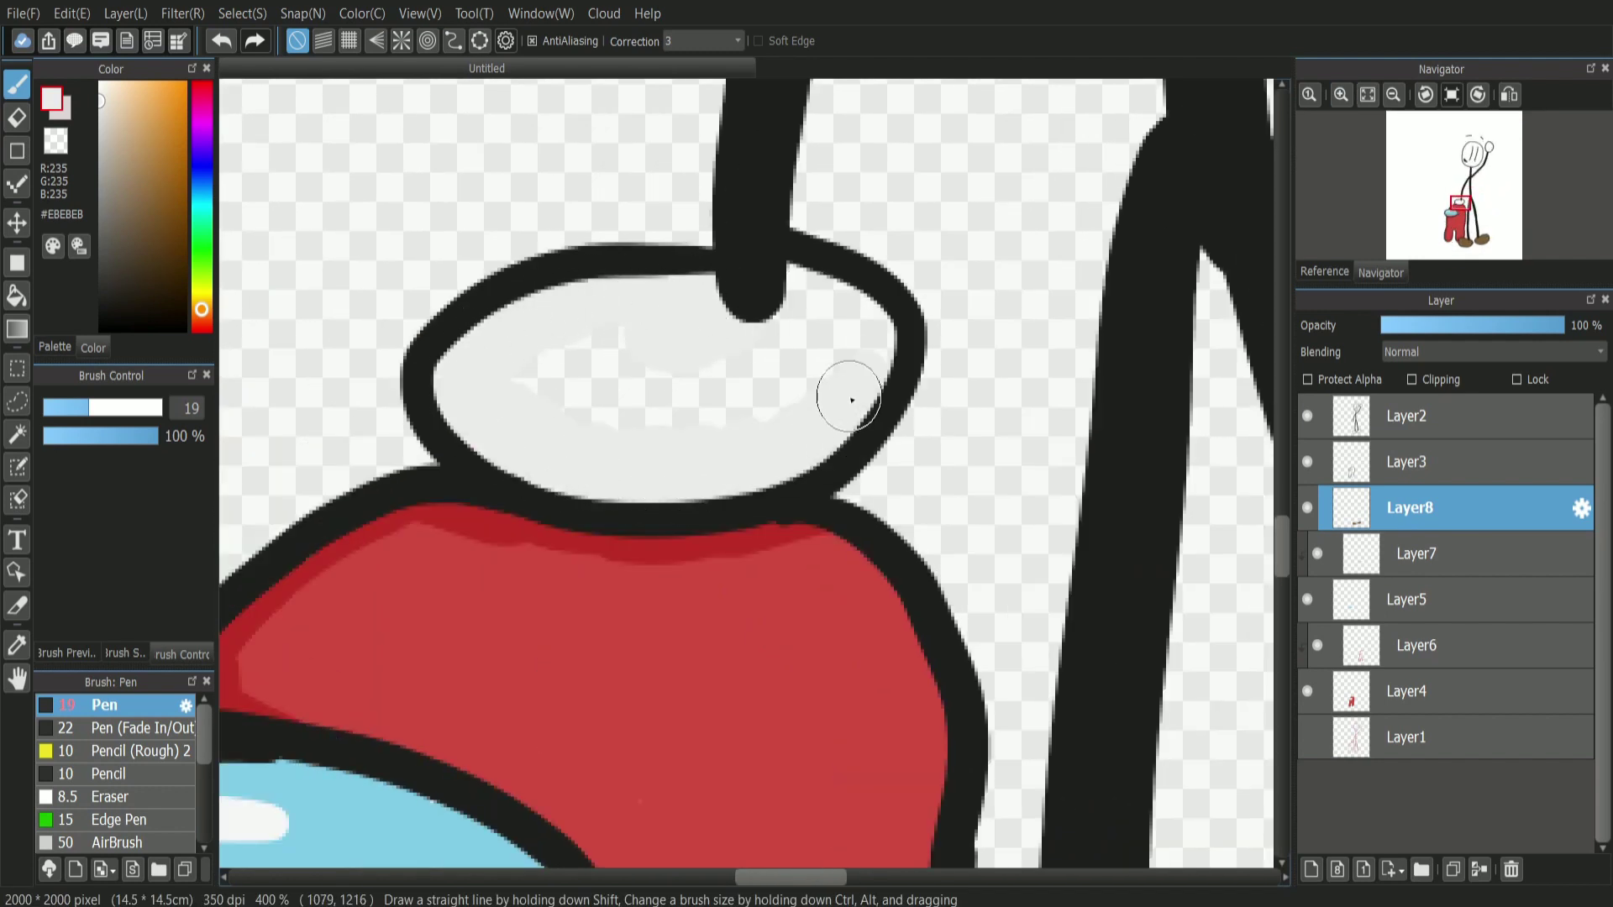
pyautogui.moveTo(763, 362)
pyautogui.mouseDown()
pyautogui.moveTo(682, 368)
pyautogui.moveTo(617, 336)
pyautogui.mouseUp()
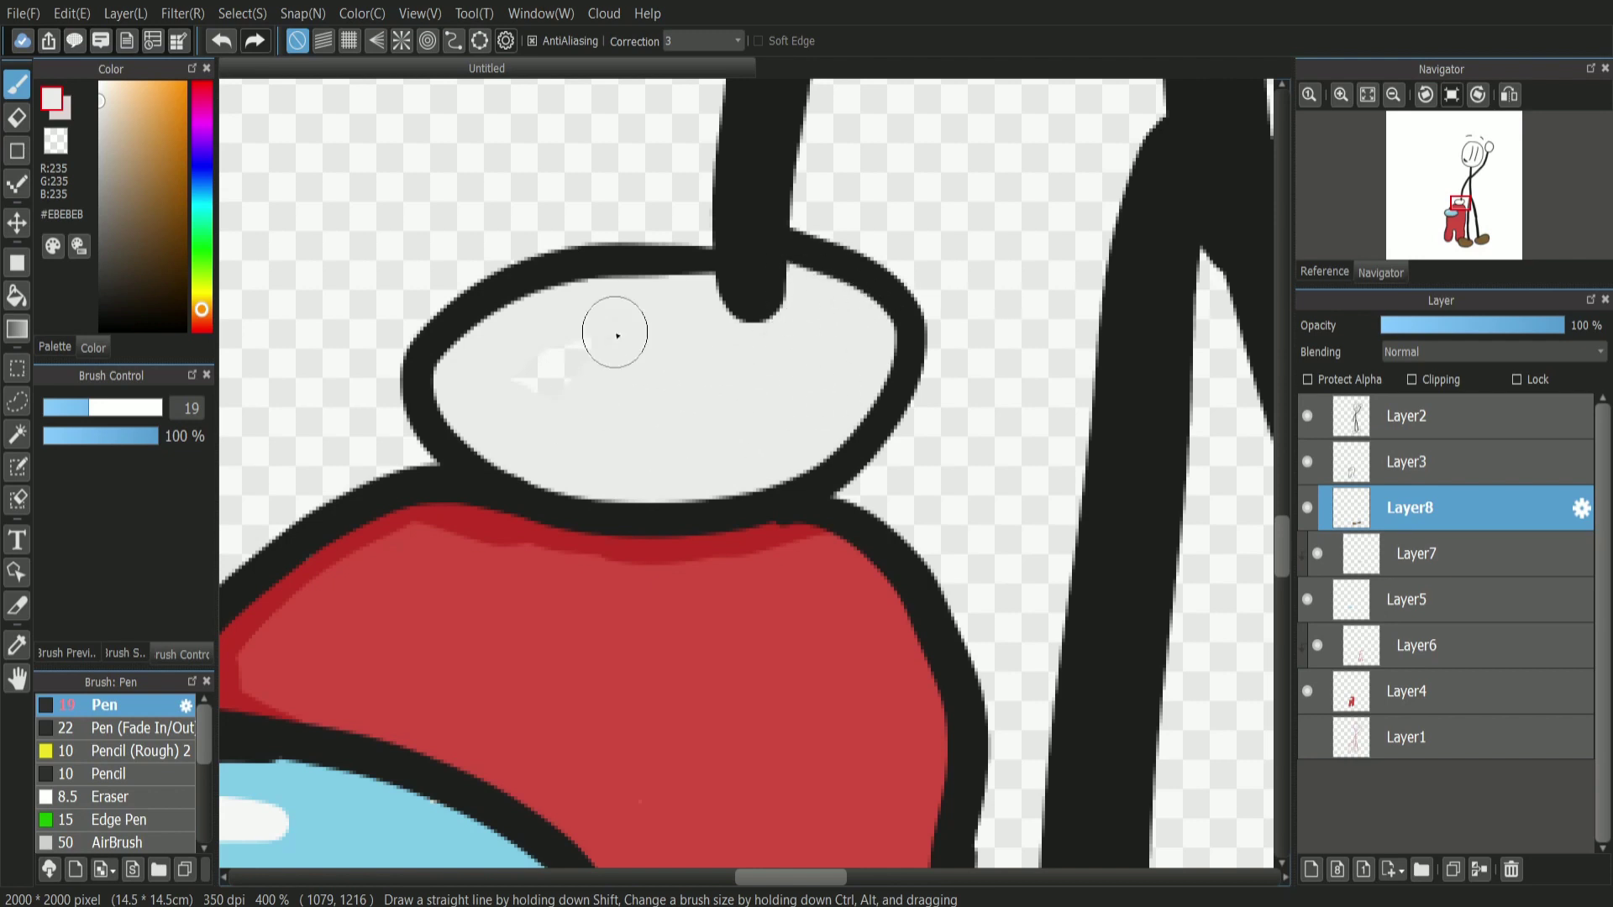
# Fill the stick figure's raised hand with light grey #EBEBEB, using the pen at size 26.
pyautogui.moveTo(1464, 206)
pyautogui.mouseDown()
pyautogui.moveTo(1479, 205)
pyautogui.moveTo(1490, 147)
pyautogui.mouseUp()
pyautogui.click(107, 409)
pyautogui.moveTo(591, 358)
pyautogui.mouseDown()
pyautogui.moveTo(637, 317)
pyautogui.moveTo(529, 374)
pyautogui.mouseUp()
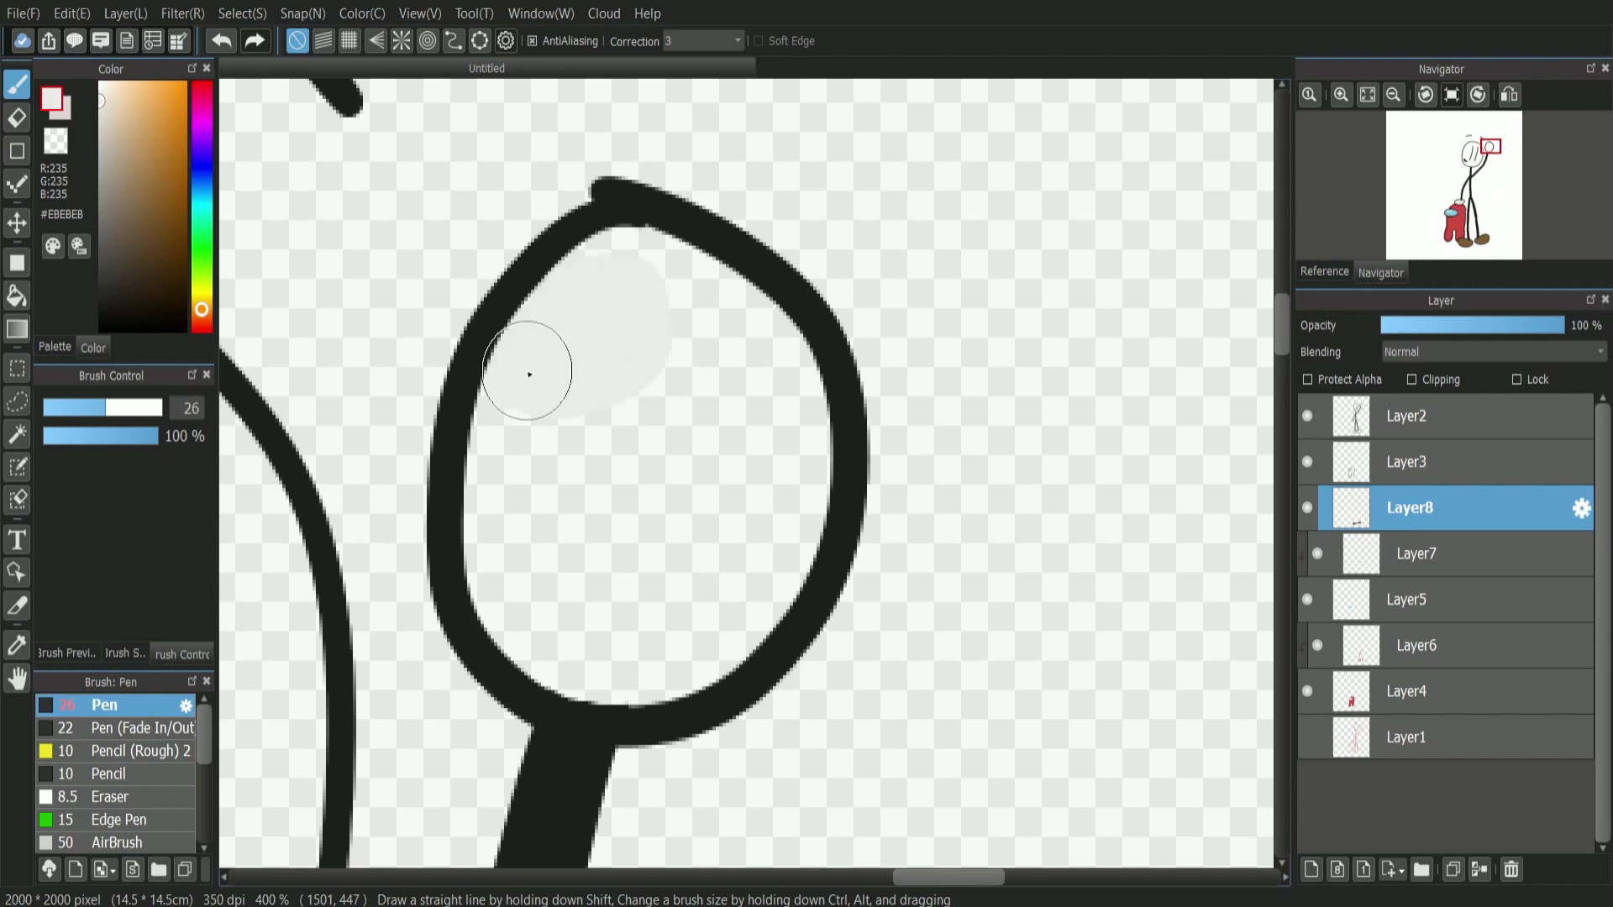
pyautogui.moveTo(724, 290)
pyautogui.mouseDown()
pyautogui.moveTo(774, 342)
pyautogui.moveTo(786, 411)
pyautogui.moveTo(803, 404)
pyautogui.moveTo(790, 538)
pyautogui.moveTo(682, 655)
pyautogui.moveTo(527, 622)
pyautogui.moveTo(491, 496)
pyautogui.moveTo(560, 428)
pyautogui.moveTo(634, 400)
pyautogui.moveTo(597, 610)
pyautogui.moveTo(652, 613)
pyautogui.moveTo(715, 370)
pyautogui.mouseUp()
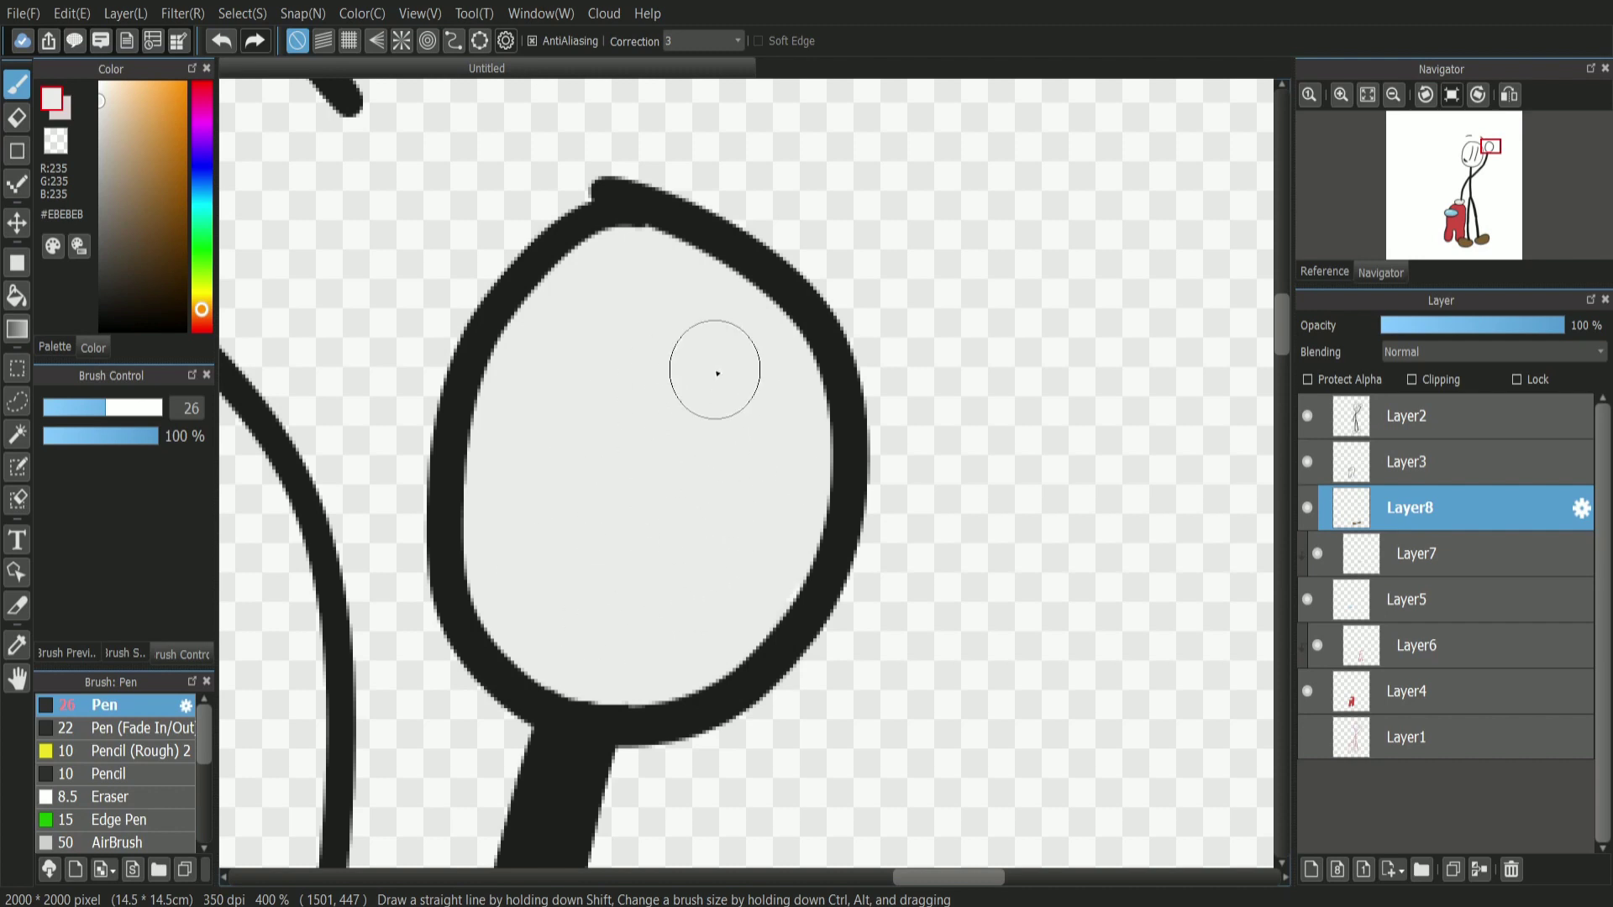
# Fill the stick figure's head with light grey #EBEBEB, using the pen at size 49.
pyautogui.moveTo(1502, 196); pyautogui.dragTo(1466, 174)
pyautogui.click(1396, 97)
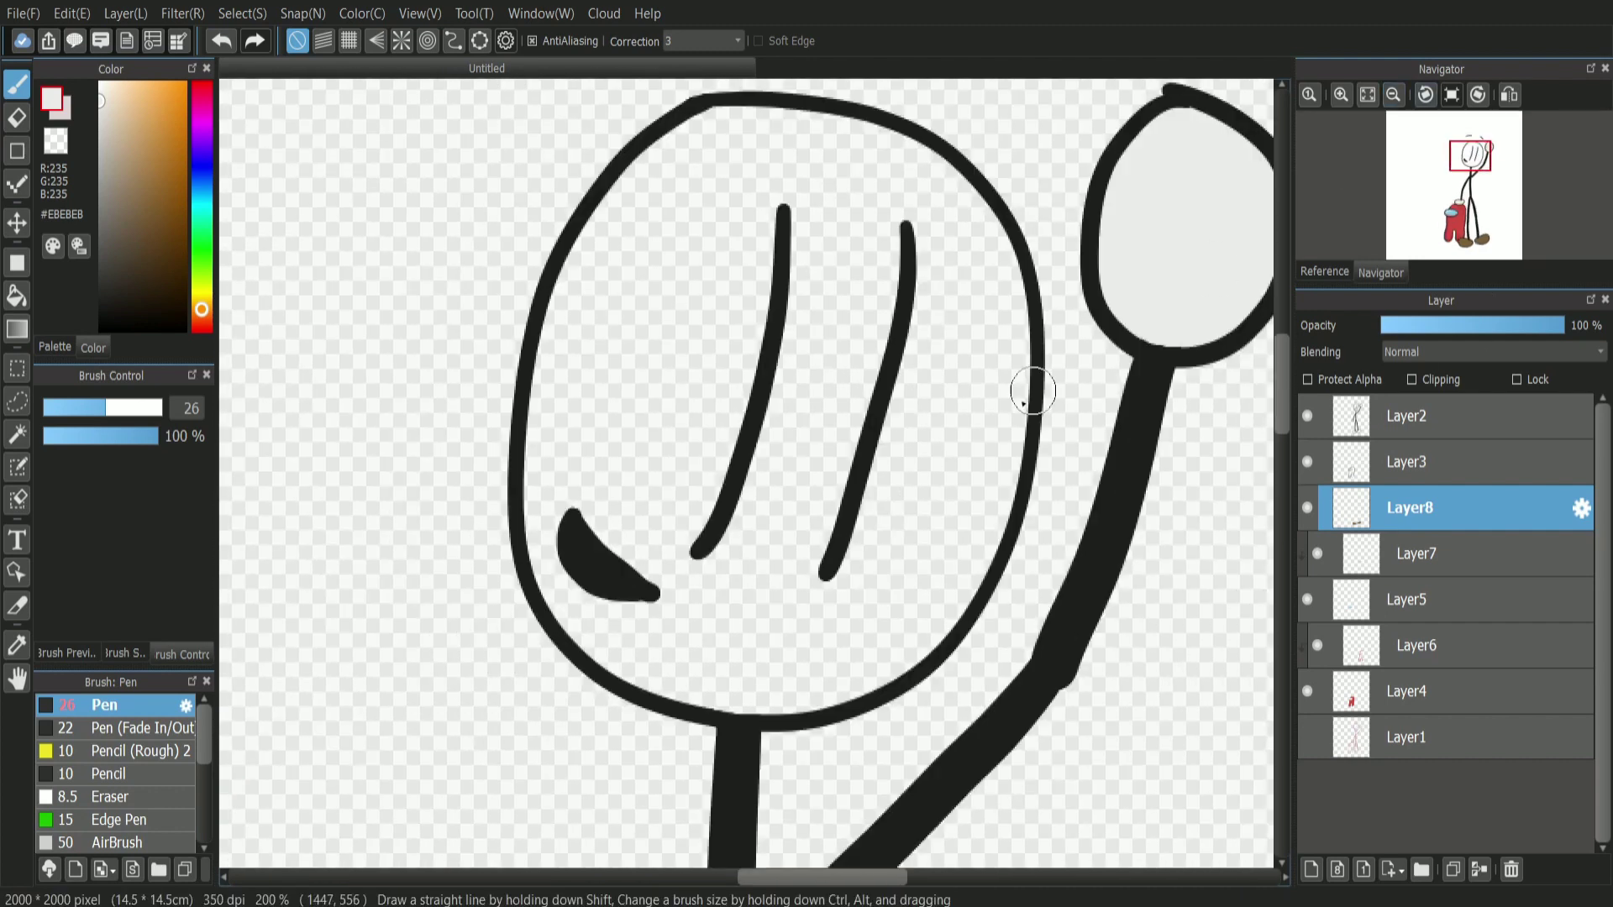
pyautogui.click(131, 409)
pyautogui.moveTo(723, 563)
pyautogui.mouseDown()
pyautogui.moveTo(778, 475)
pyautogui.moveTo(683, 209)
pyautogui.mouseUp()
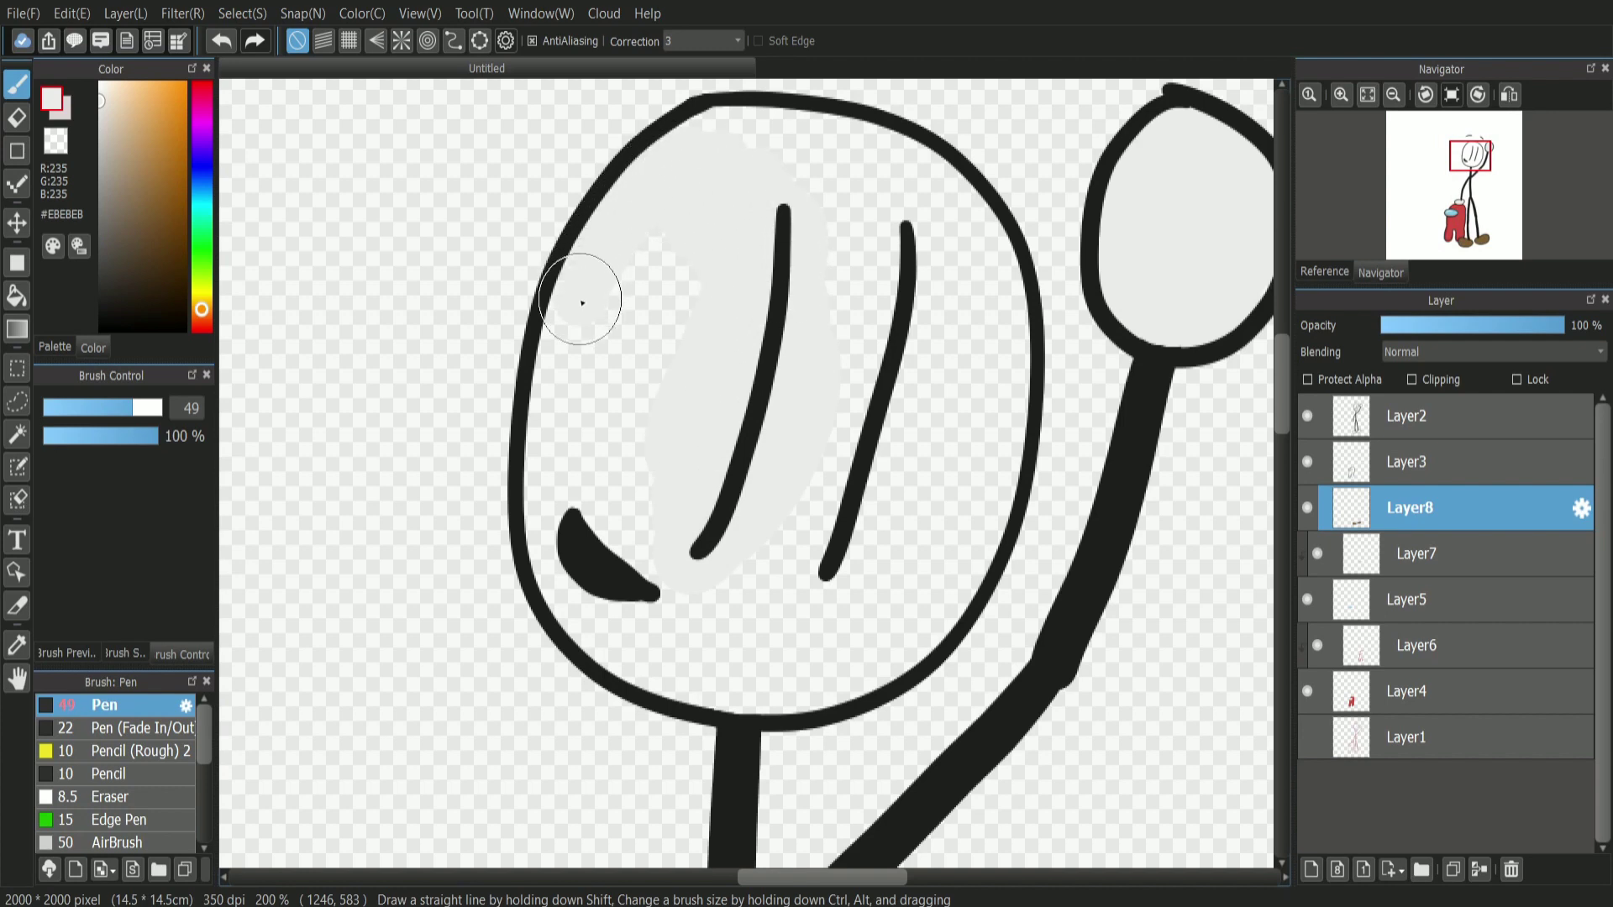
pyautogui.moveTo(613, 639)
pyautogui.mouseDown()
pyautogui.moveTo(622, 577)
pyautogui.moveTo(594, 490)
pyautogui.moveTo(666, 339)
pyautogui.mouseUp()
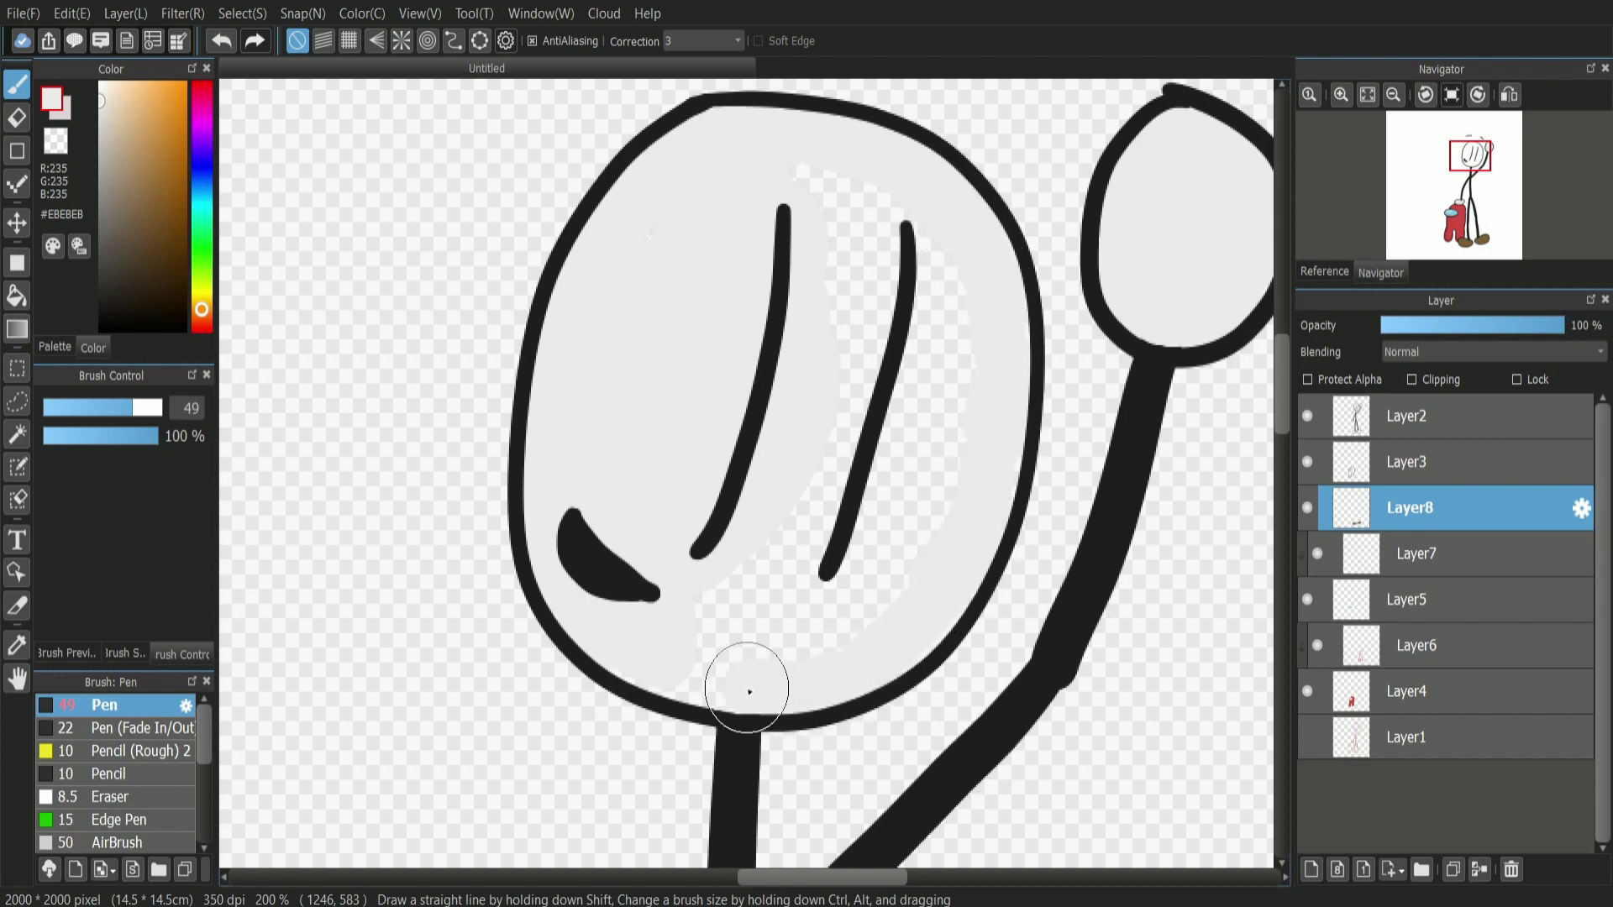
pyautogui.moveTo(631, 662)
pyautogui.mouseDown()
pyautogui.moveTo(763, 595)
pyautogui.moveTo(822, 646)
pyautogui.moveTo(898, 486)
pyautogui.moveTo(865, 403)
pyautogui.moveTo(902, 326)
pyautogui.moveTo(930, 431)
pyautogui.moveTo(897, 231)
pyautogui.moveTo(744, 281)
pyautogui.mouseUp()
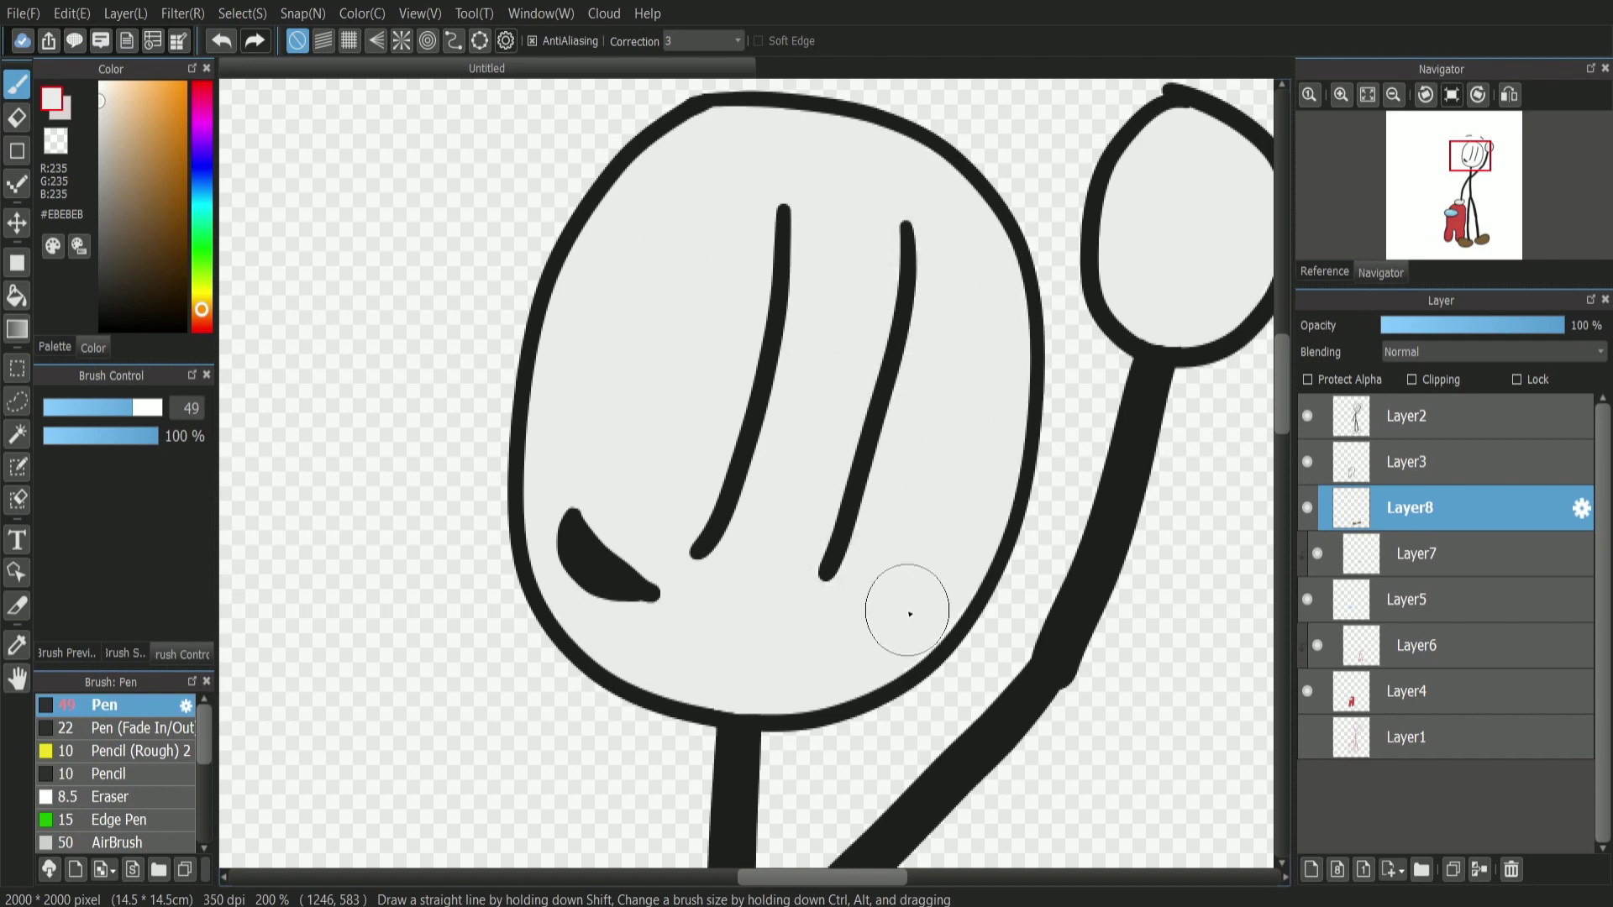
# Add a new layer above Layer1 and draw a dark grey #454545 rectangle behind the head and raised hand.
pyautogui.click(1391, 100)
pyautogui.click(1391, 101)
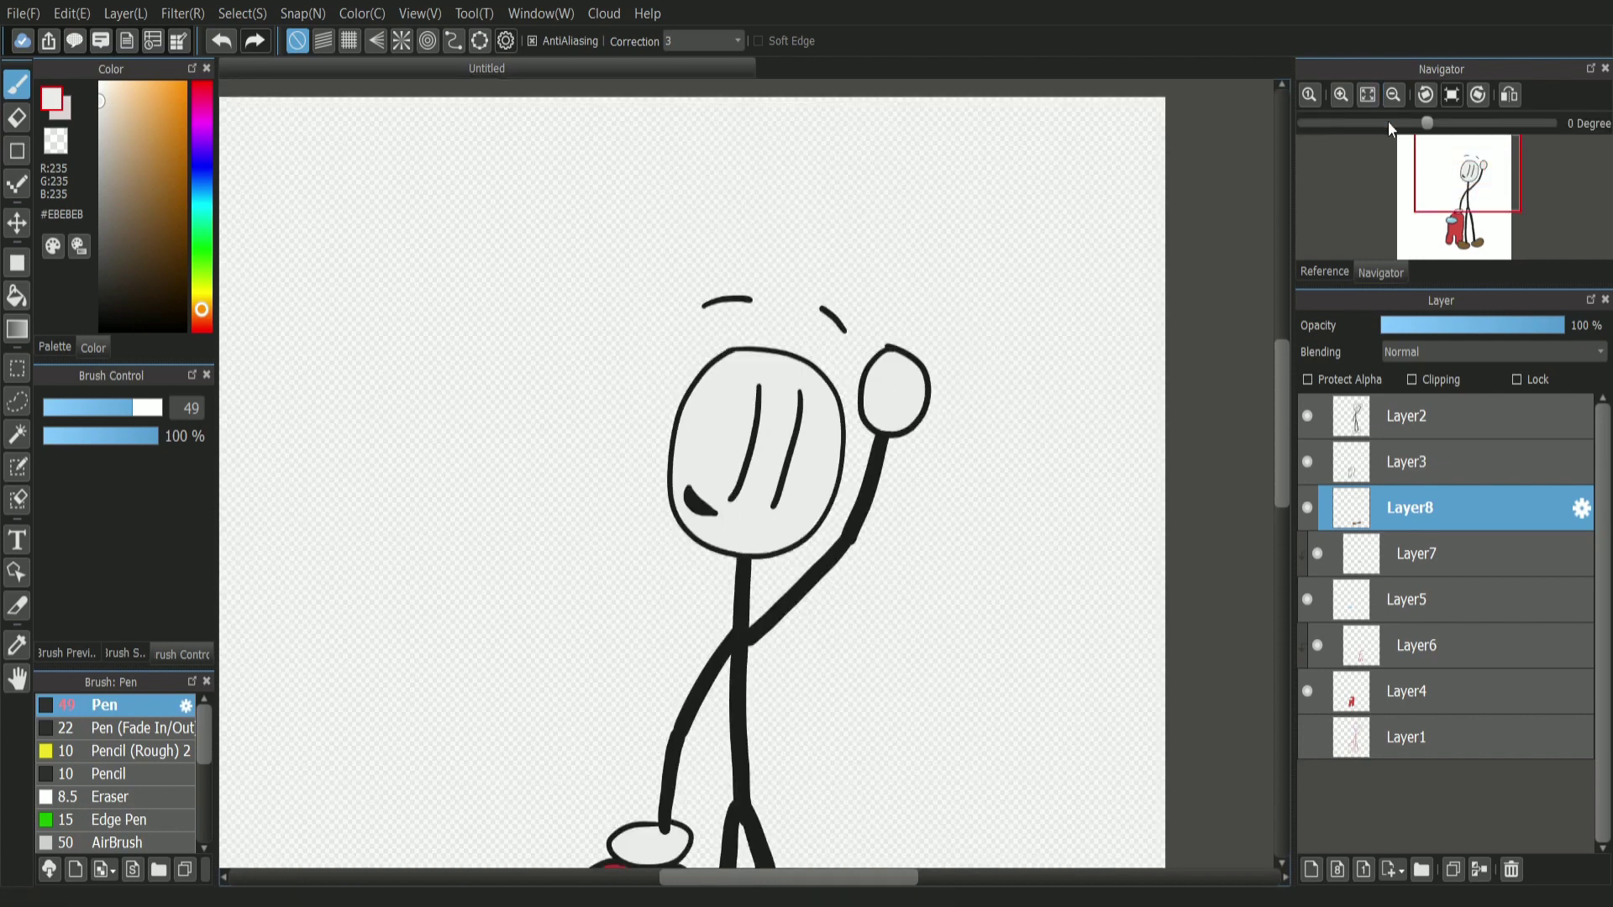
pyautogui.click(1405, 737)
pyautogui.click(1310, 870)
pyautogui.click(99, 265)
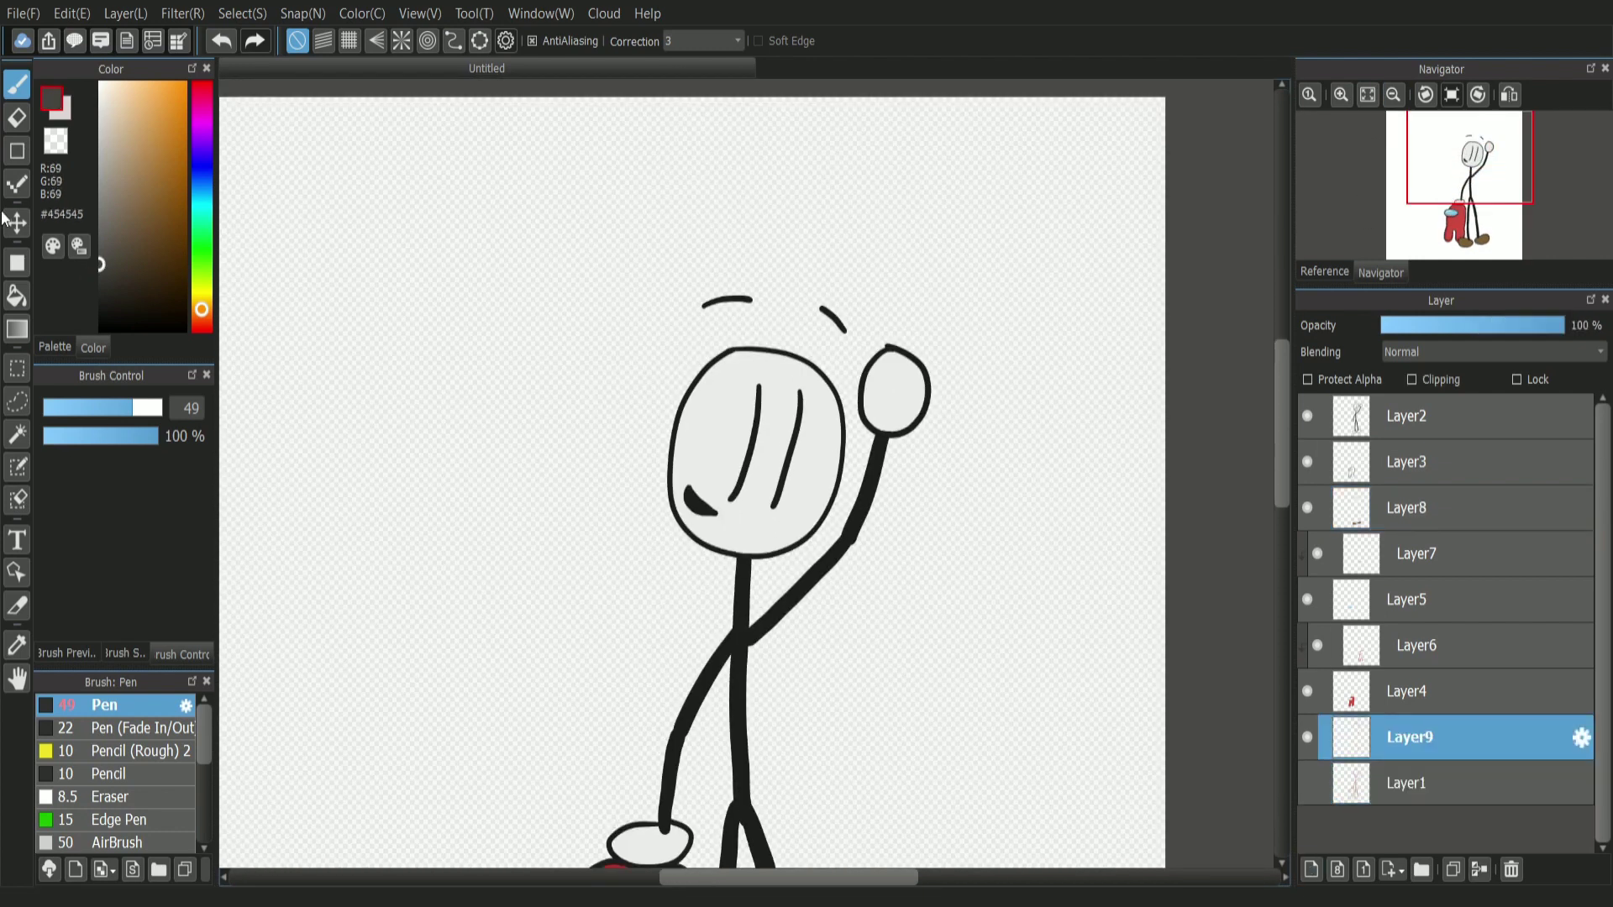
pyautogui.click(15, 267)
pyautogui.moveTo(430, 196); pyautogui.dragTo(995, 703)
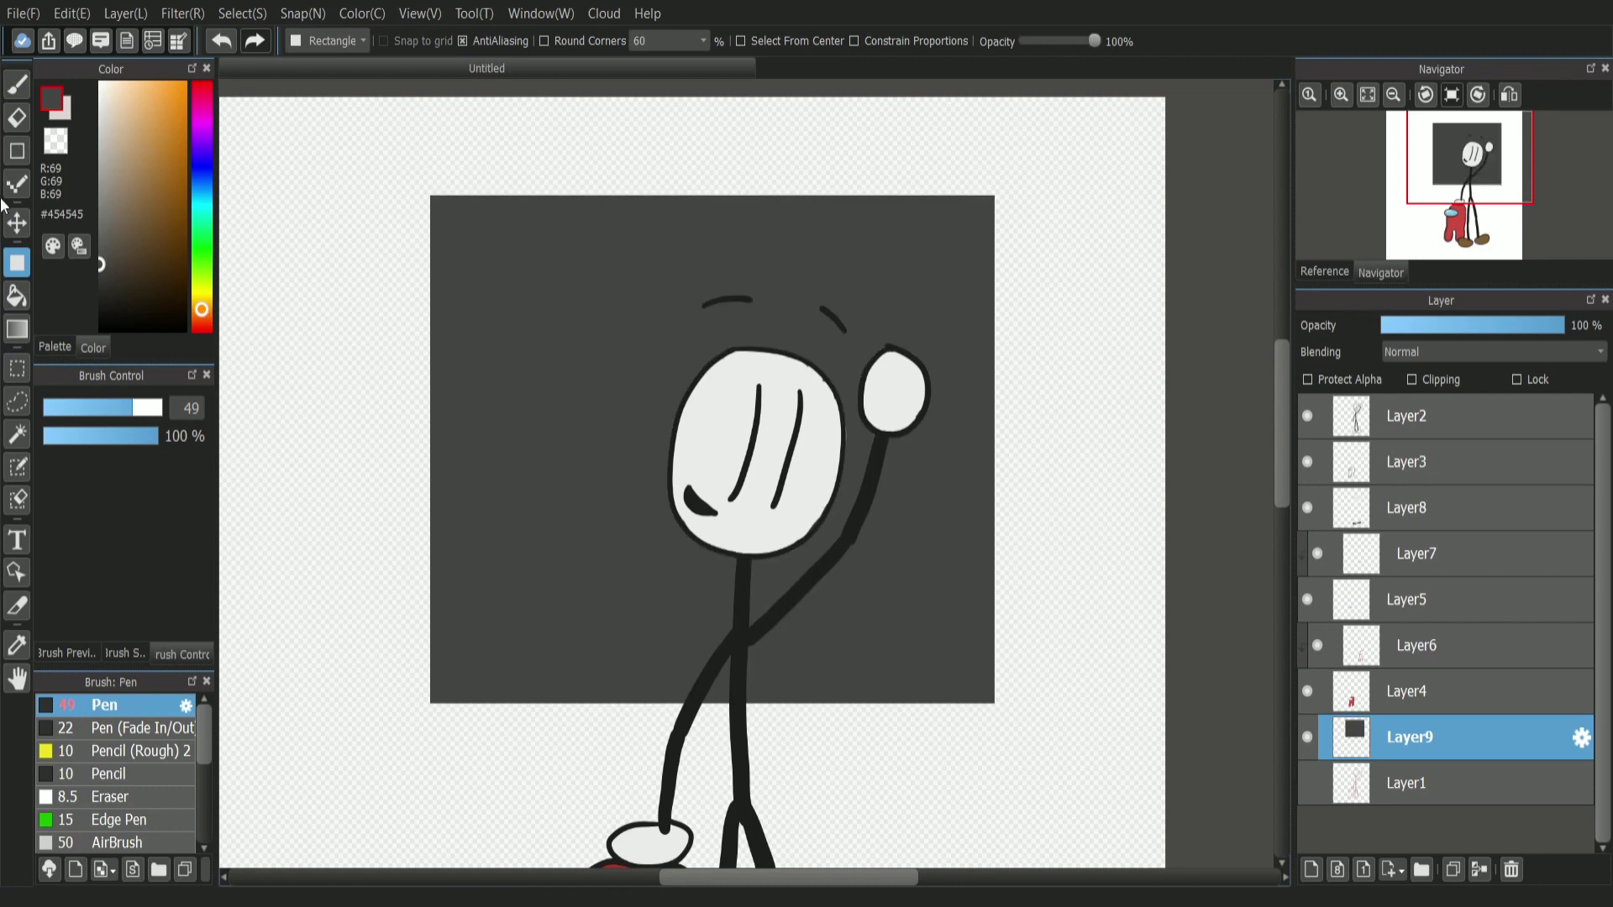
# Sample the head's light grey #EBEBEB for the pen and make Layer8 the active layer.
pyautogui.click(19, 646)
pyautogui.click(711, 441)
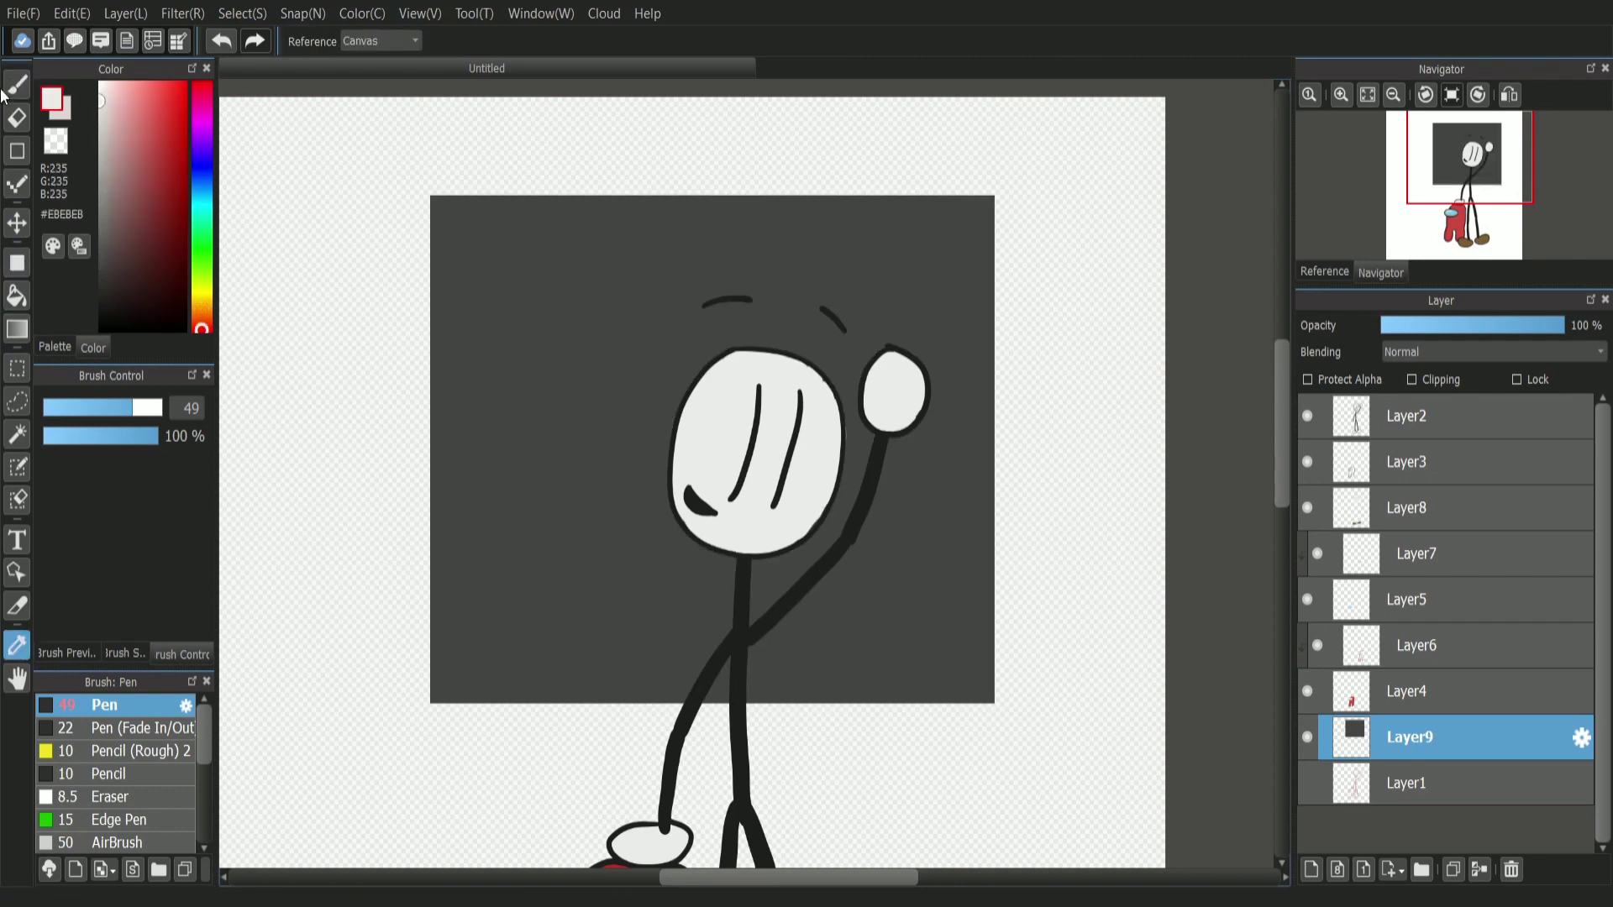
pyautogui.click(7, 89)
pyautogui.click(1413, 517)
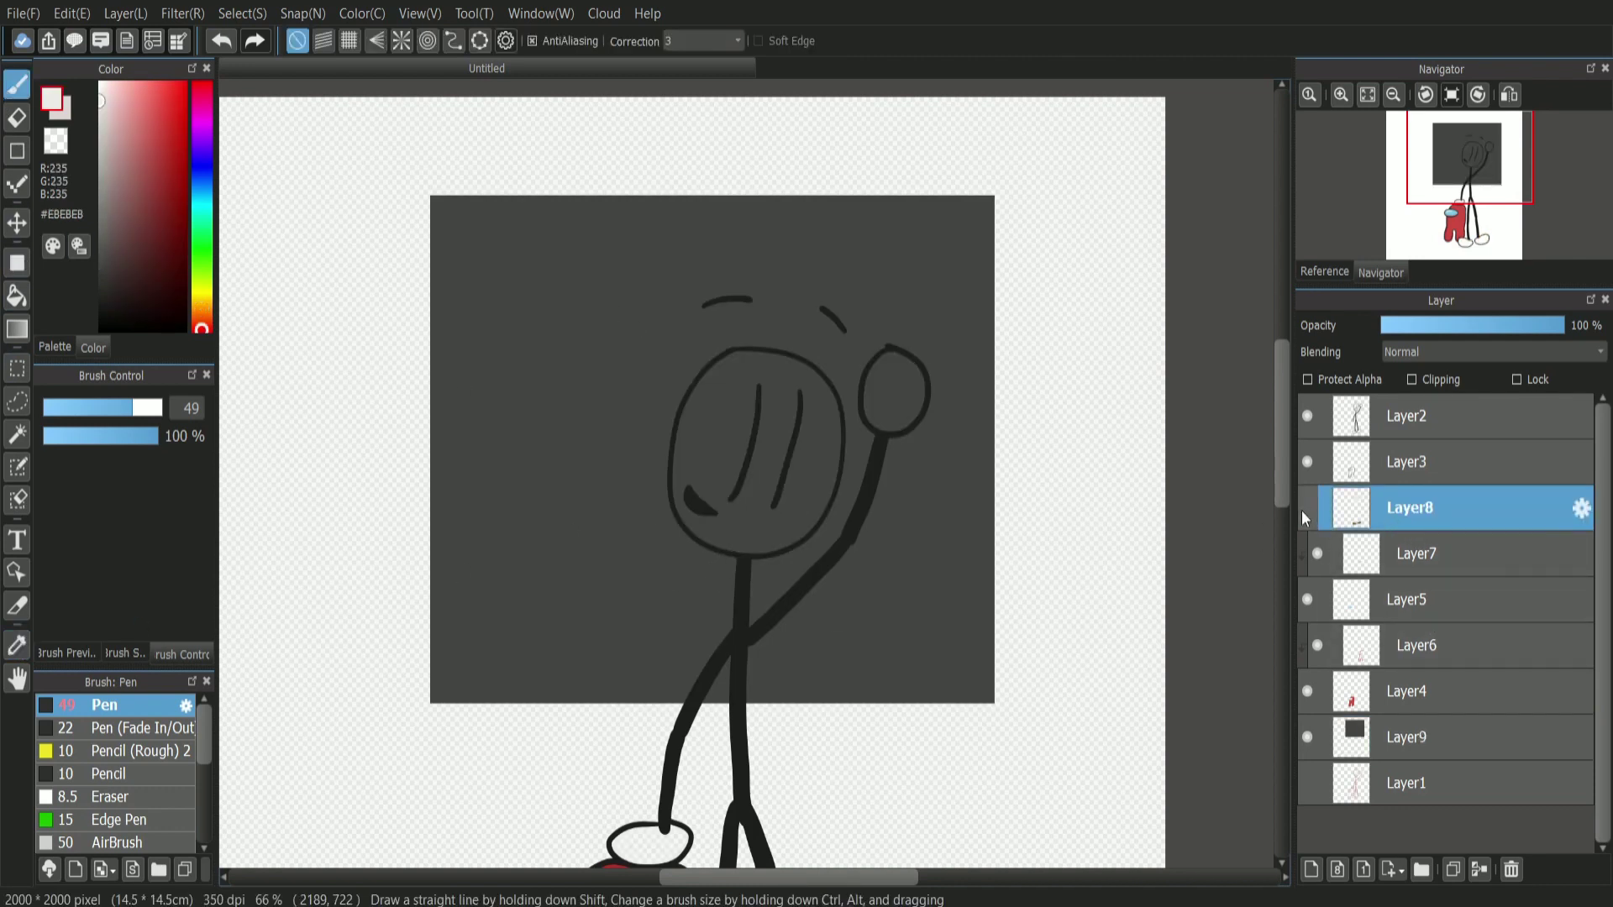
pyautogui.click(1340, 94)
pyautogui.click(1341, 94)
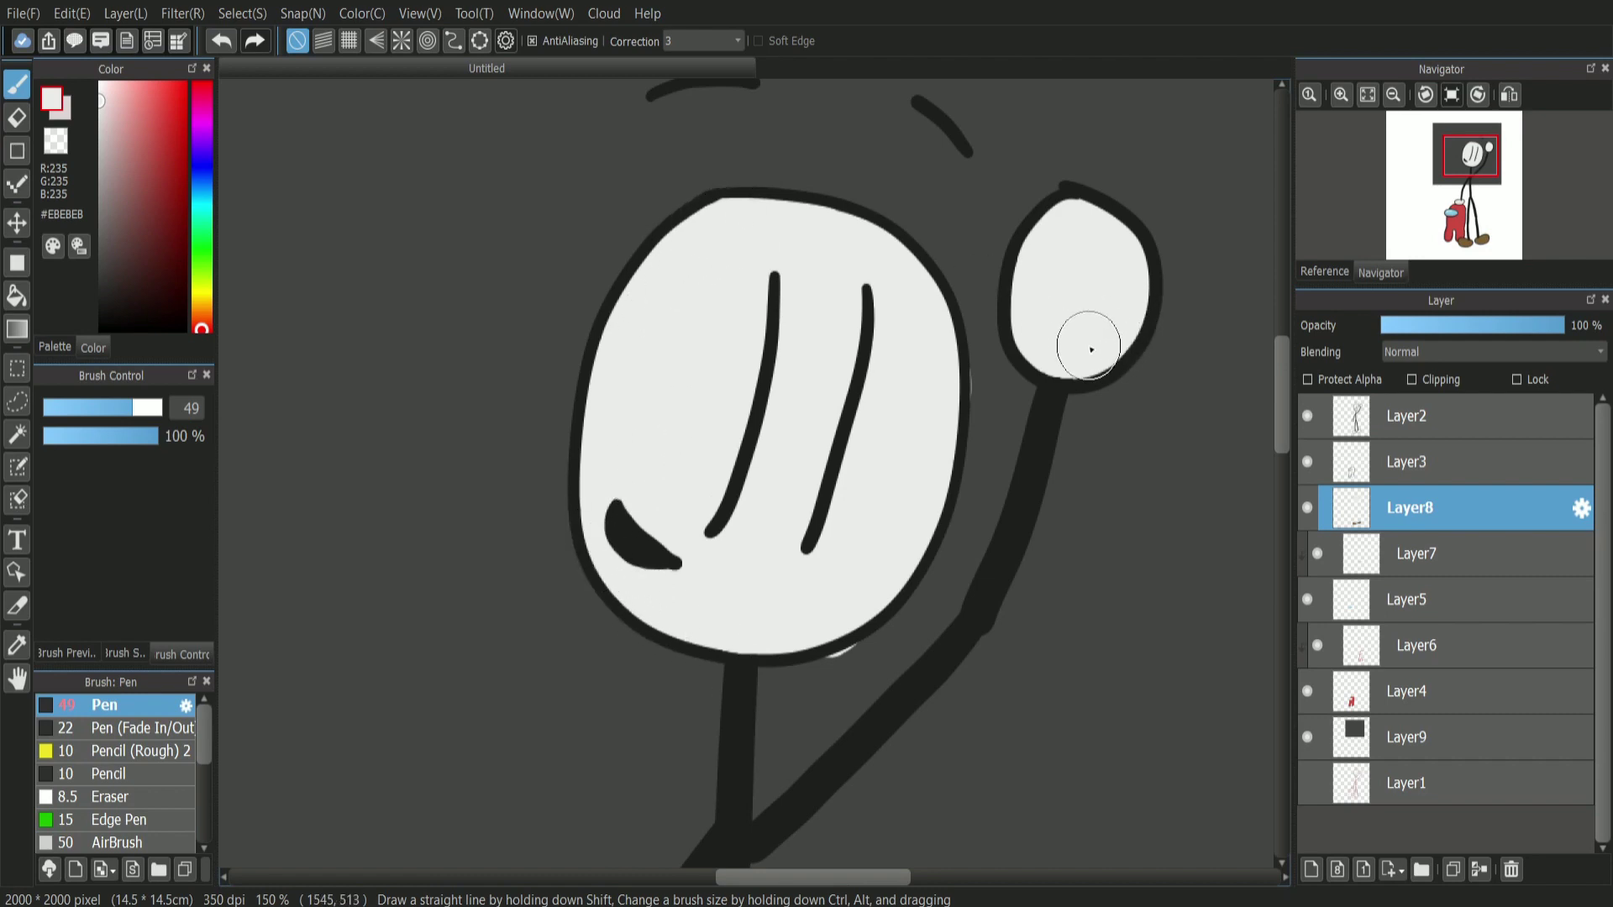
# Erase the light grey spilling past the head's outline, using the eraser at size 18.
pyautogui.click(17, 118)
pyautogui.click(1346, 101)
pyautogui.click(1346, 102)
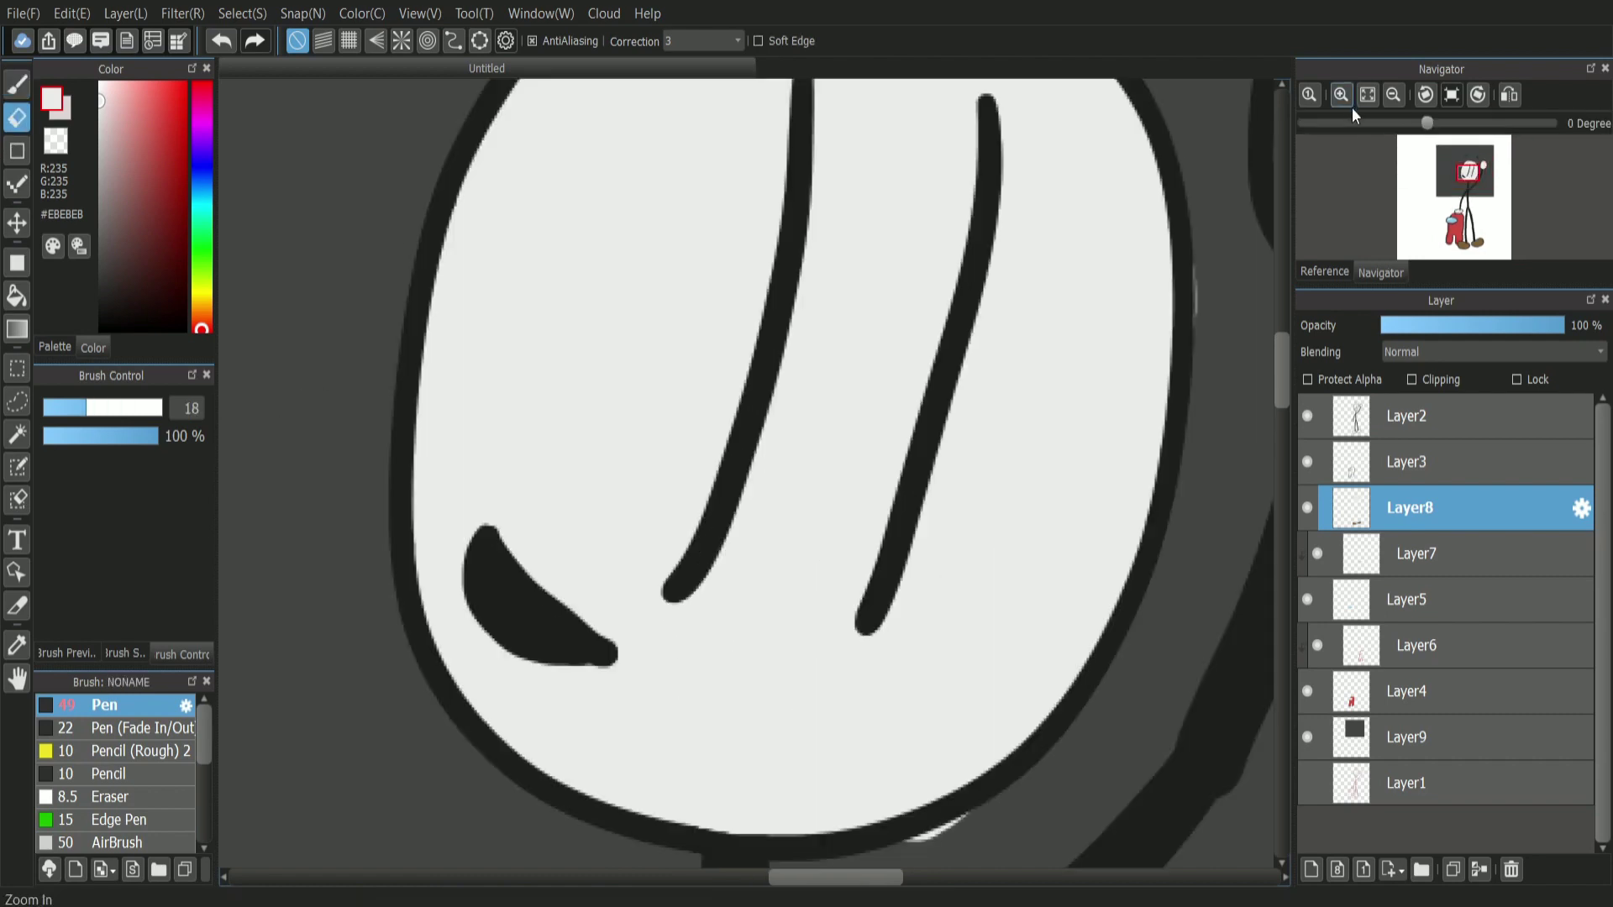
pyautogui.click(1470, 183)
pyautogui.moveTo(1470, 183); pyautogui.dragTo(1472, 182)
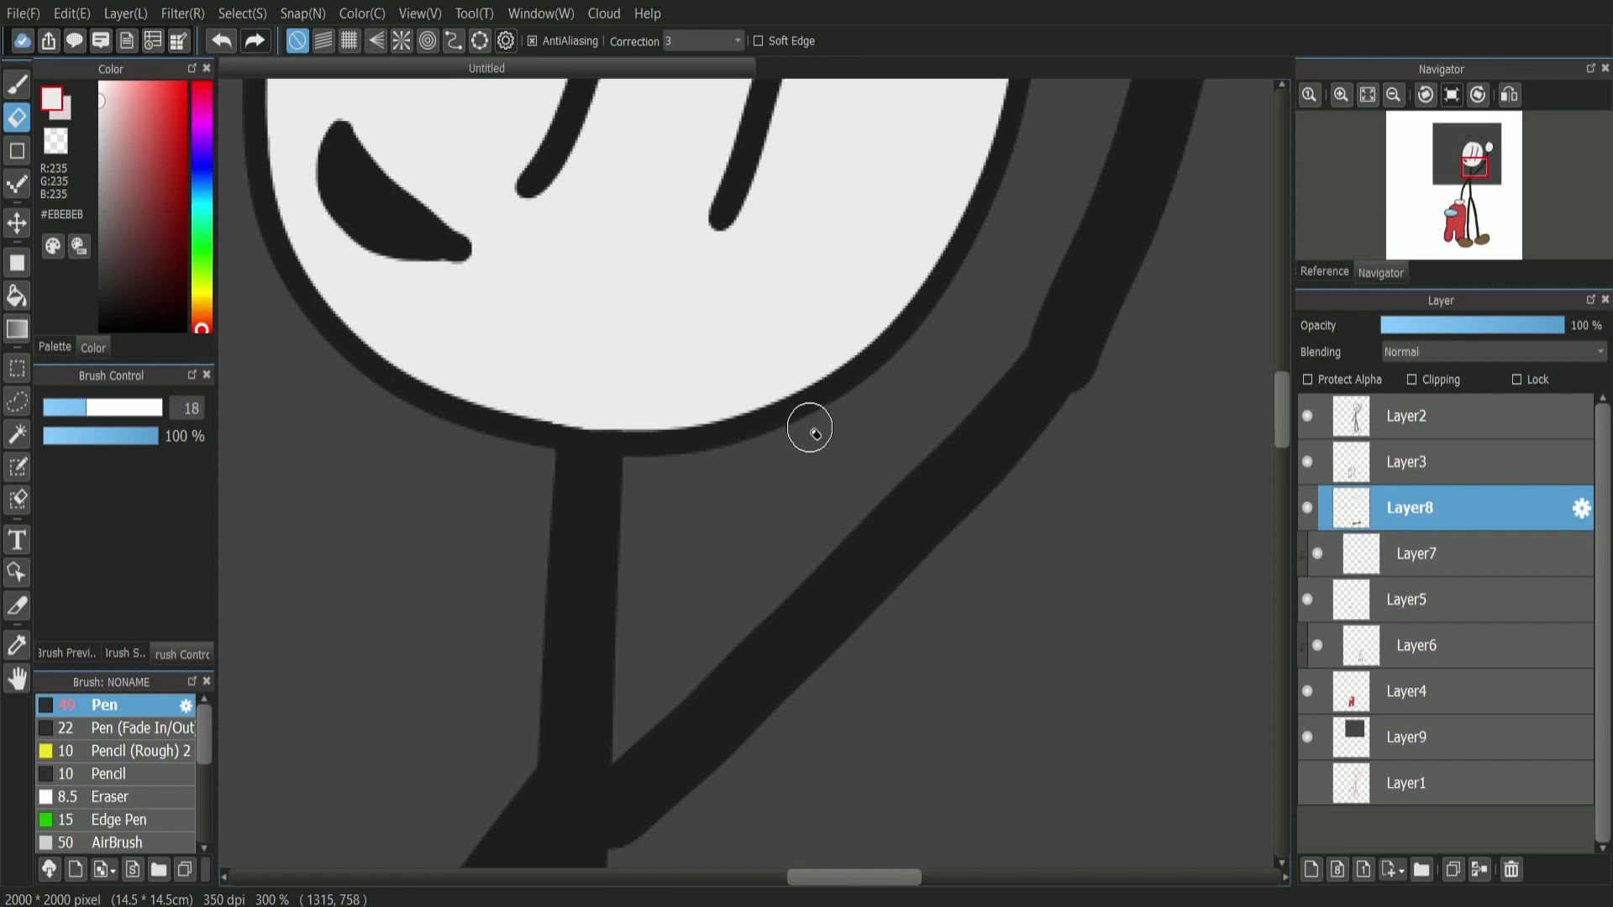
pyautogui.scroll(5, 1283, 415)
pyautogui.moveTo(1464, 173)
pyautogui.mouseDown()
pyautogui.moveTo(1483, 171)
pyautogui.moveTo(1466, 174)
pyautogui.mouseUp()
# Shift the dark grey rectangle on Layer9 down behind the resting hand and the crewmate's upper body.
pyautogui.click(1394, 101)
pyautogui.click(1393, 101)
pyautogui.click(1394, 101)
pyautogui.click(1393, 101)
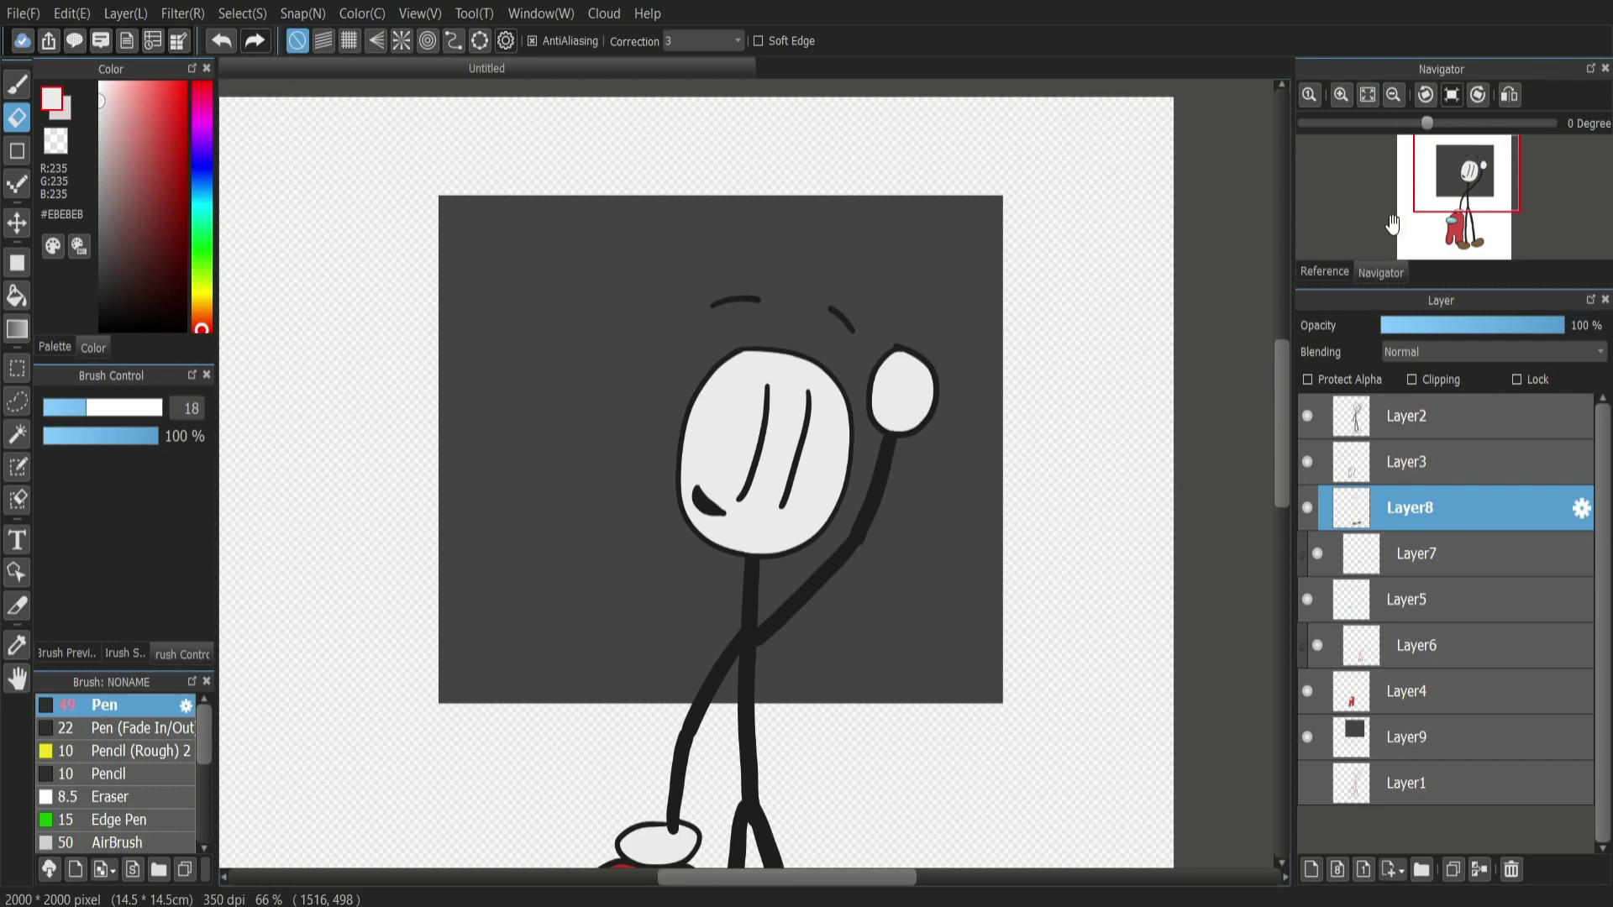
pyautogui.moveTo(1280, 394); pyautogui.dragTo(1276, 417)
pyautogui.click(1345, 754)
pyautogui.click(17, 223)
pyautogui.moveTo(907, 531); pyautogui.dragTo(895, 767)
# Paint over the small unfilled speck in the hand resting on the crewmate, with light grey #EBEBEB on Layer8.
pyautogui.click(1344, 96)
pyautogui.click(1344, 96)
pyautogui.click(1344, 96)
pyautogui.moveTo(1463, 203); pyautogui.dragTo(1452, 217)
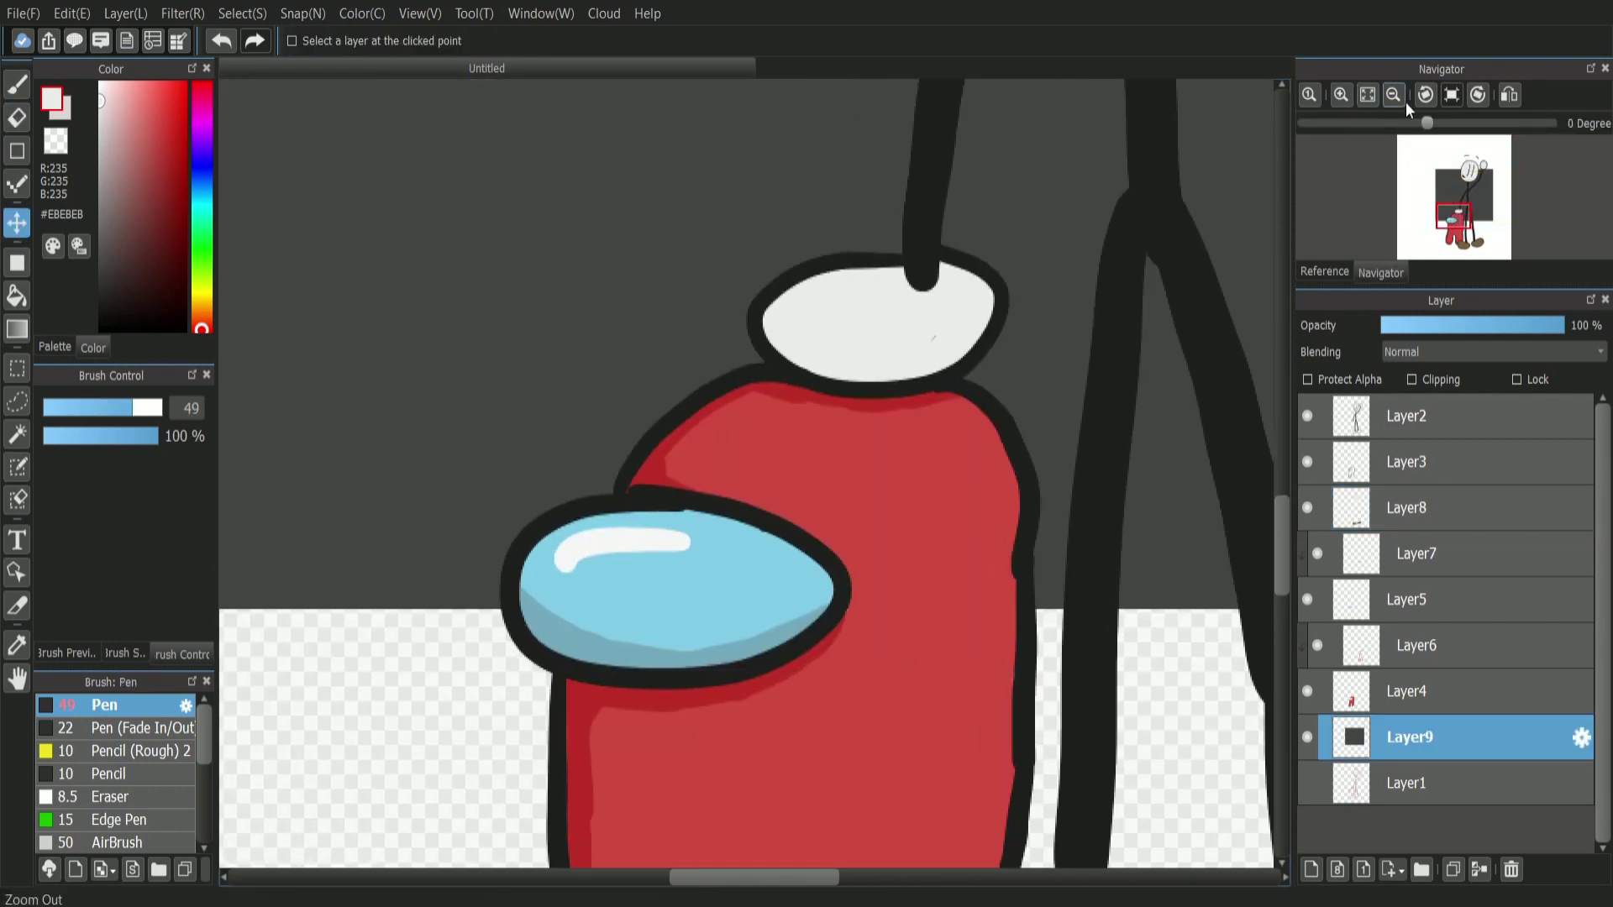
pyautogui.click(1341, 95)
pyautogui.click(1341, 95)
pyautogui.click(1411, 507)
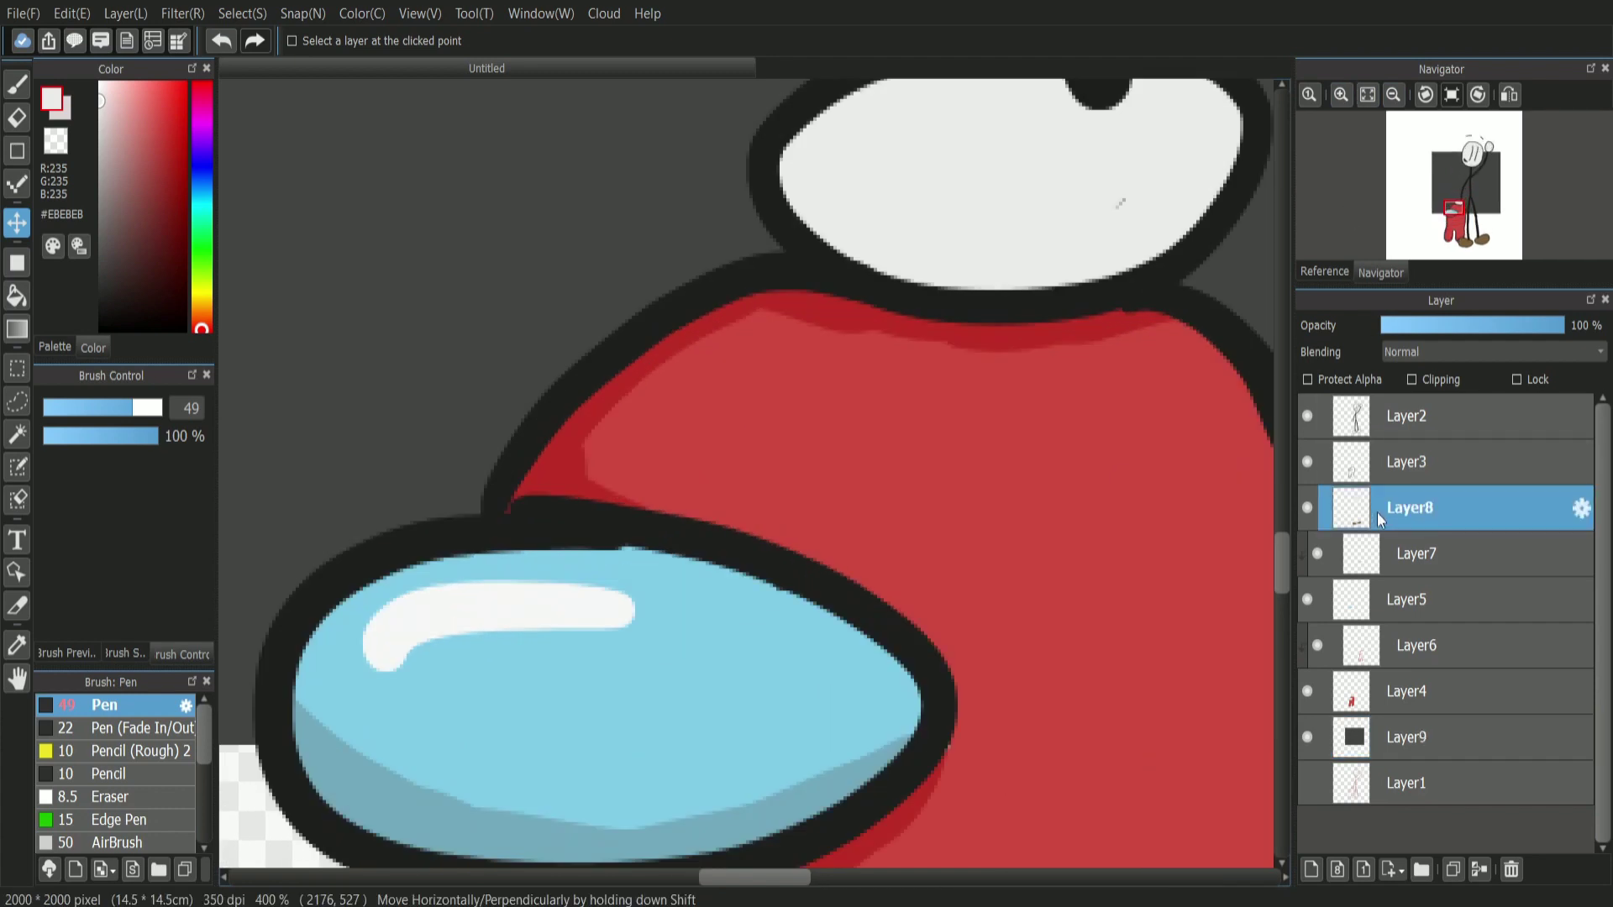
pyautogui.click(17, 84)
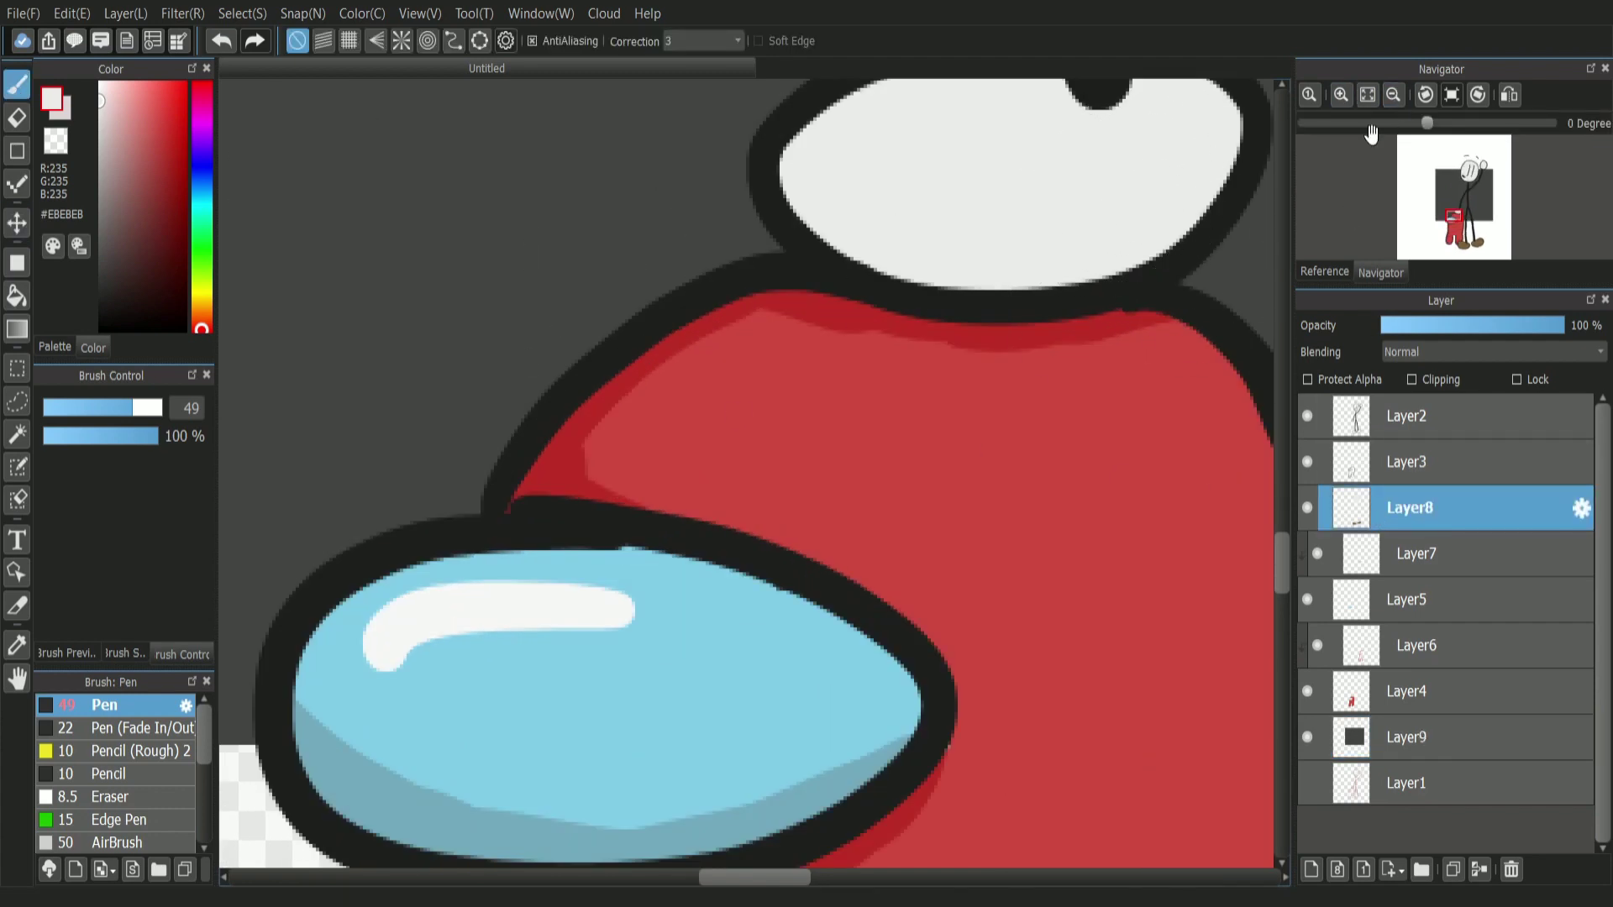
# Delete Layer9 with the dark grey rectangle.
pyautogui.click(1393, 94)
pyautogui.click(1393, 95)
pyautogui.click(1393, 94)
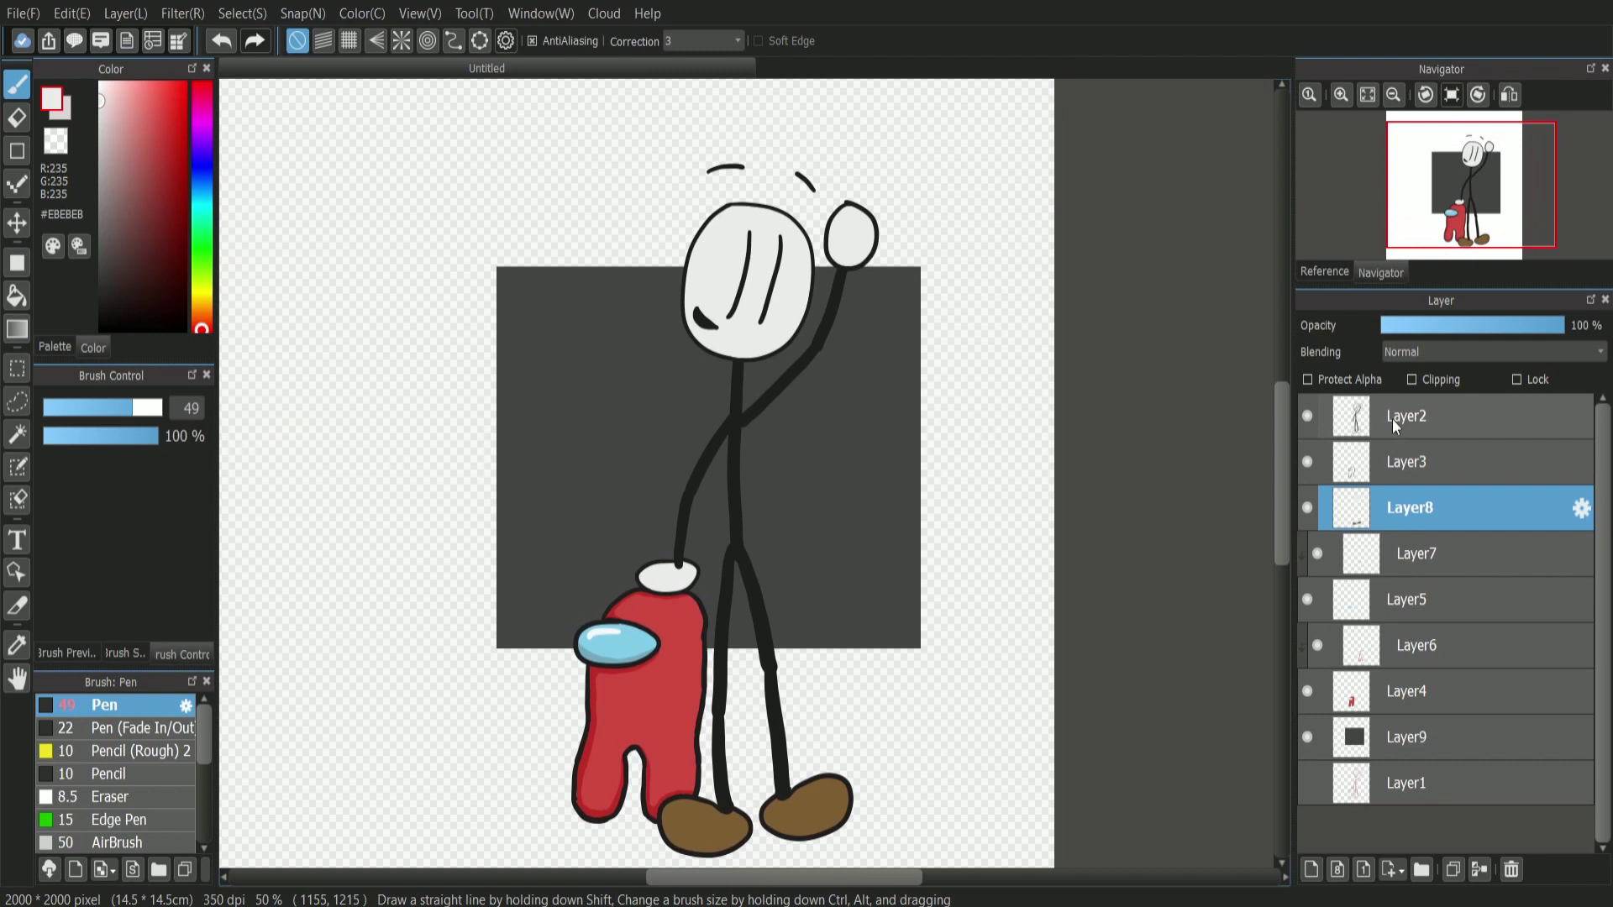
pyautogui.click(1423, 737)
pyautogui.click(1511, 869)
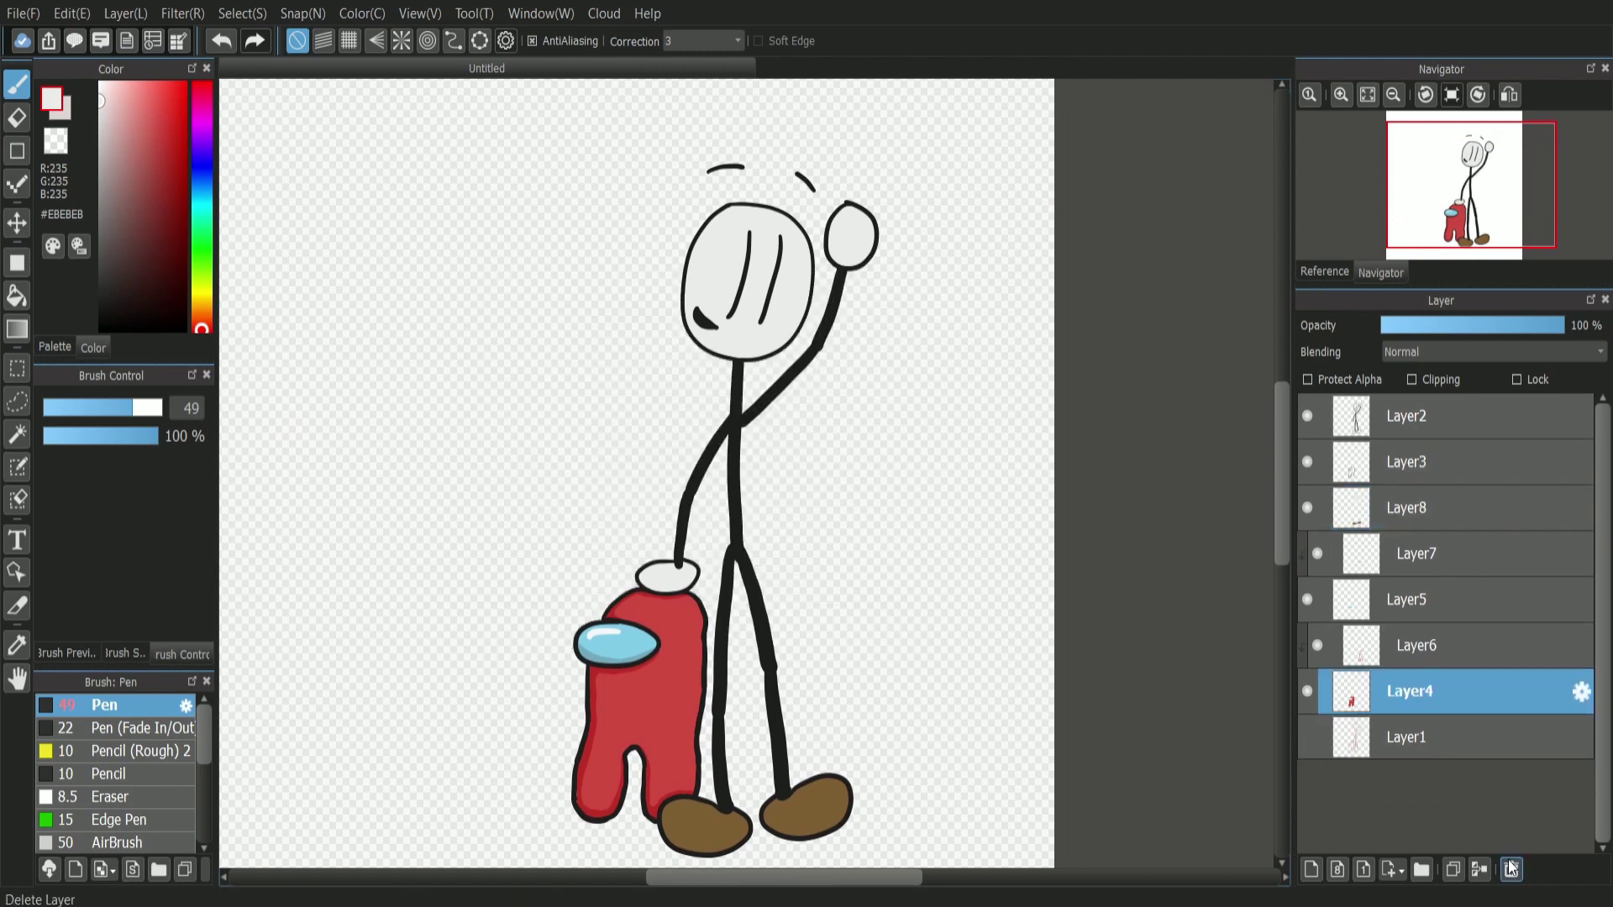
# Add a new layer above Layer8 and clip it to Layer8.
pyautogui.click(1424, 516)
pyautogui.click(1311, 869)
pyautogui.click(1440, 380)
# Shade the left and lower edges of the left shoe with dark brown #574428, using the pen at size 24.
pyautogui.scroll(-5, 1266, 615)
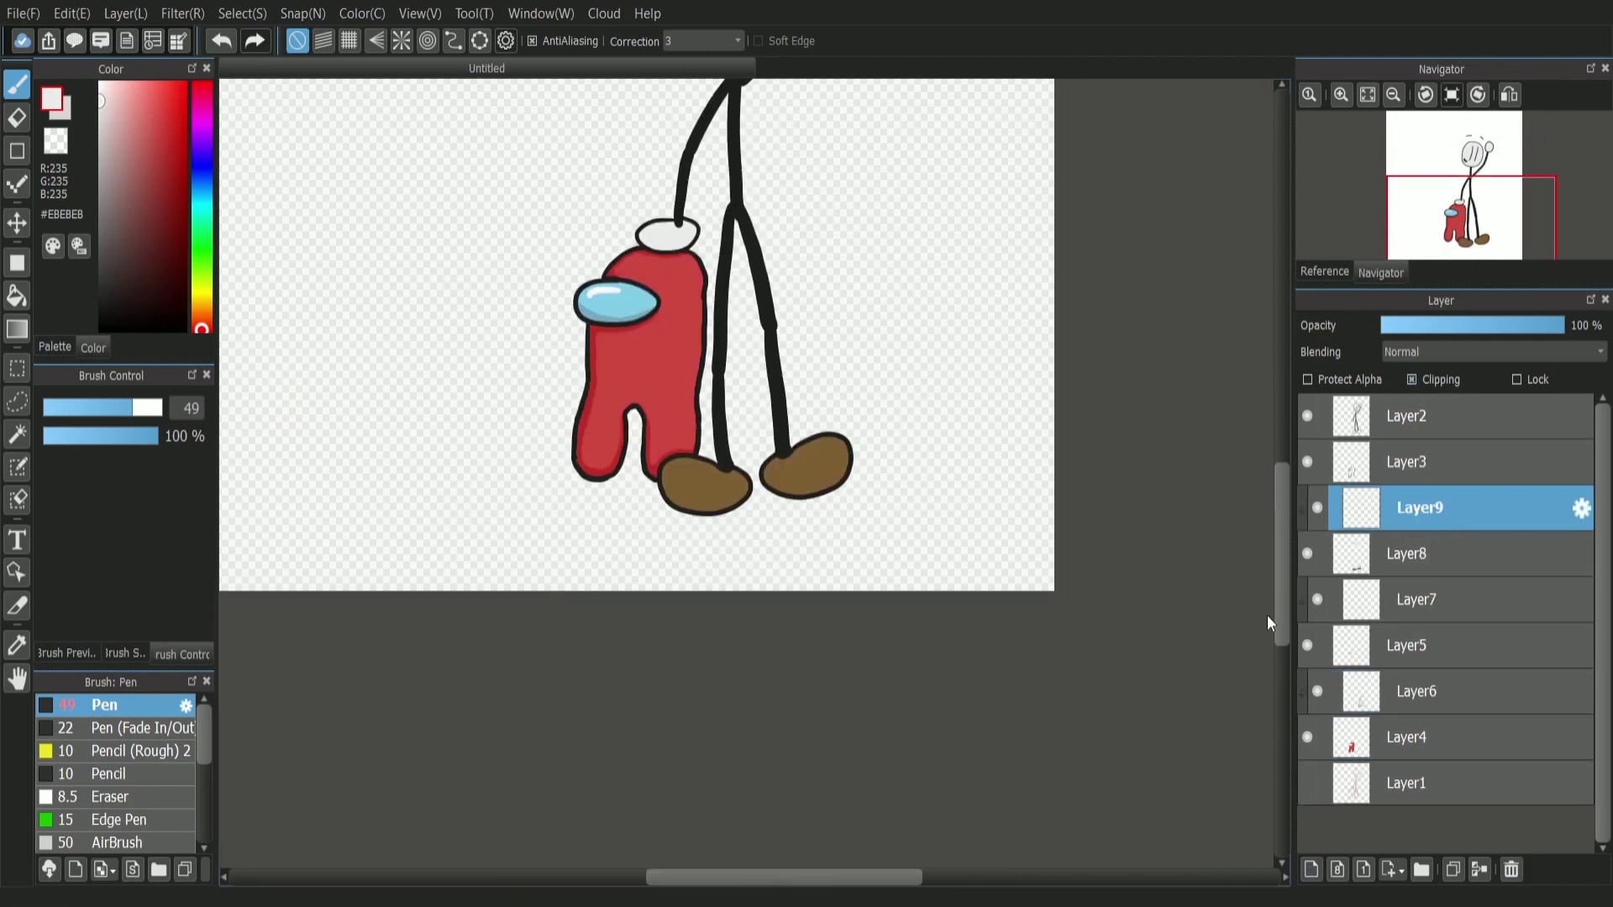
pyautogui.click(1340, 95)
pyautogui.click(1339, 95)
pyautogui.click(16, 644)
pyautogui.click(555, 502)
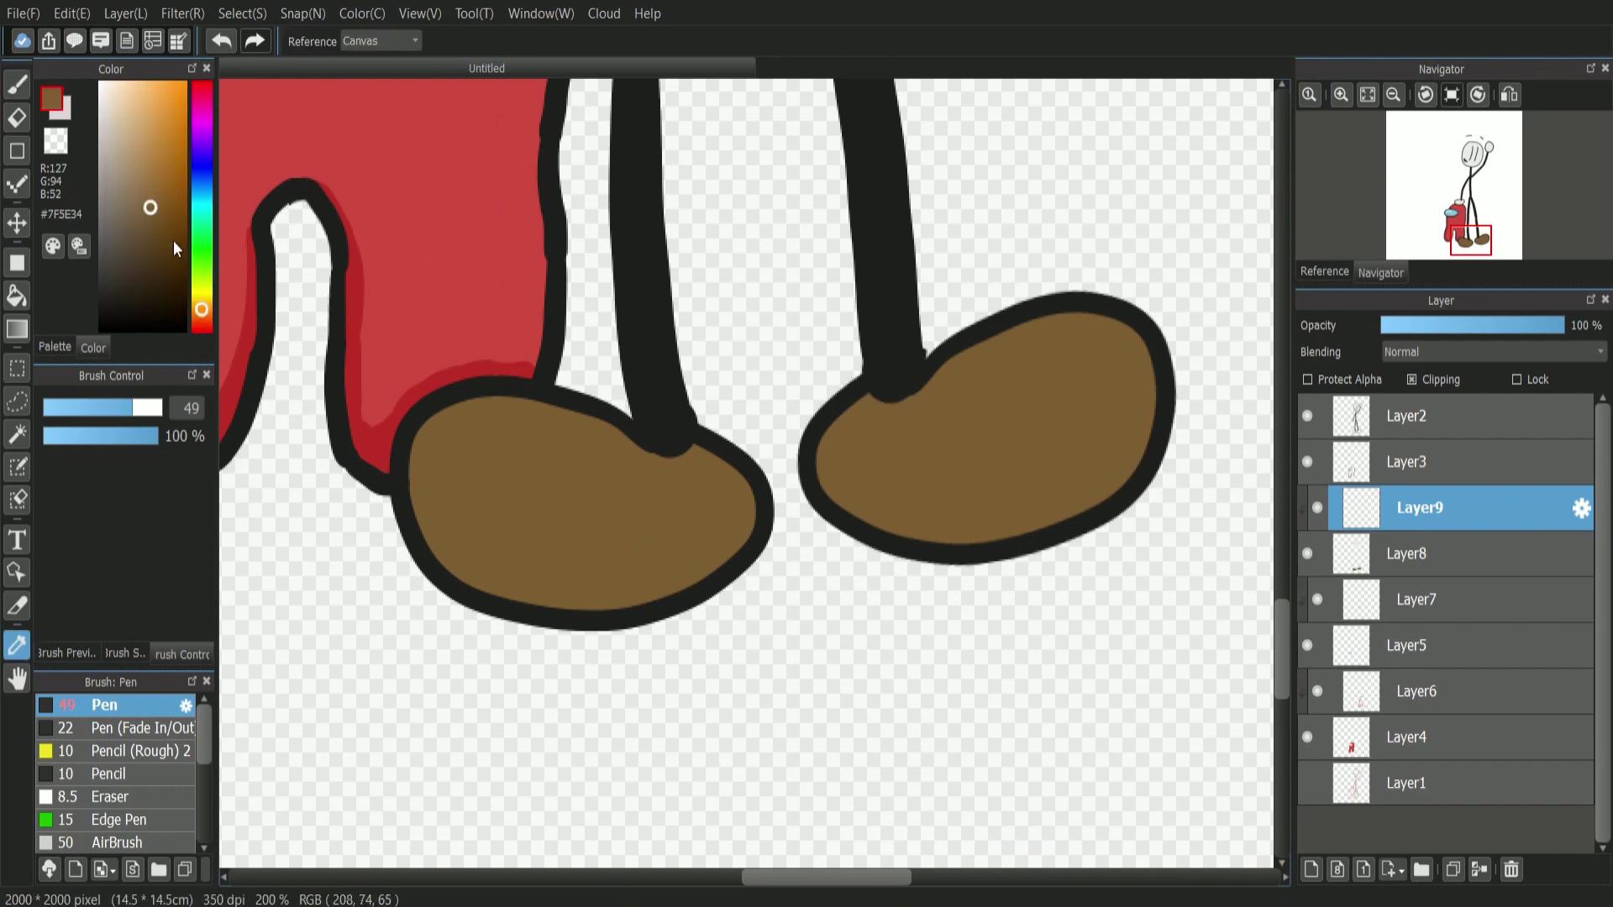
pyautogui.moveTo(140, 250); pyautogui.dragTo(143, 247)
pyautogui.click(17, 84)
pyautogui.moveTo(126, 407); pyautogui.dragTo(103, 408)
pyautogui.moveTo(430, 422); pyautogui.dragTo(489, 603)
pyautogui.hotkey('ctrl', 'z')
pyautogui.moveTo(425, 433)
pyautogui.mouseDown()
pyautogui.moveTo(666, 622)
pyautogui.moveTo(574, 619)
pyautogui.mouseUp()
pyautogui.hotkey('ctrl', 'z')
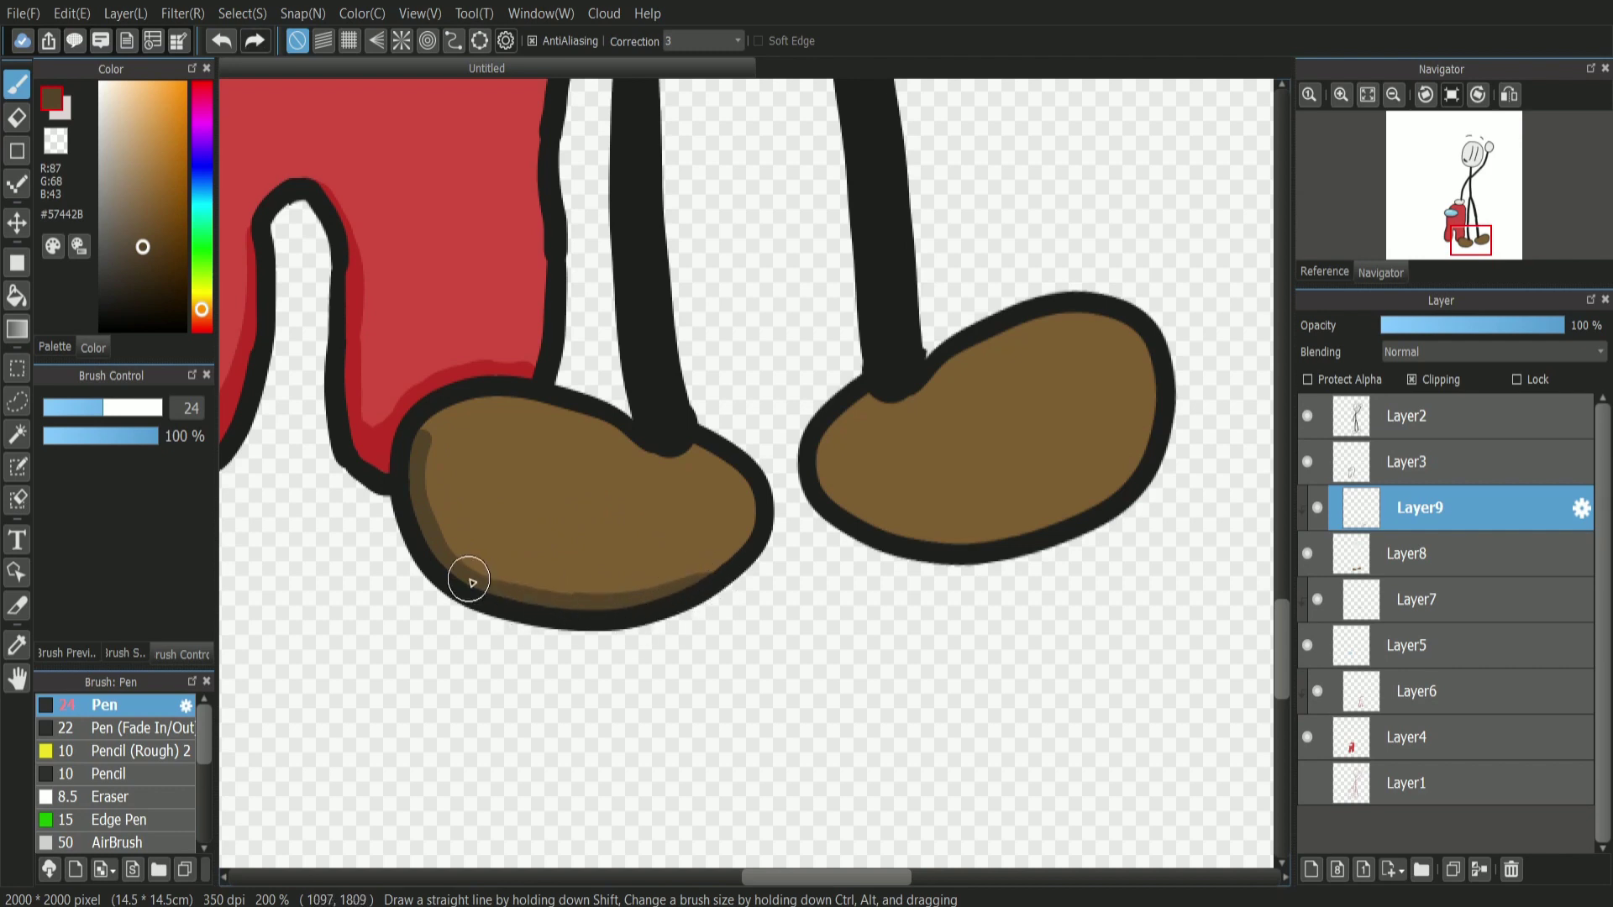
pyautogui.moveTo(436, 540); pyautogui.dragTo(465, 579)
pyautogui.hotkey('ctrl', 'z')
pyautogui.moveTo(425, 415); pyautogui.dragTo(476, 589)
# Shade the left and lower edges of the right shoe with the same dark brown.
pyautogui.moveTo(853, 400); pyautogui.dragTo(900, 527)
pyautogui.hotkey('ctrl', 'z')
pyautogui.moveTo(1125, 489)
pyautogui.mouseDown()
pyautogui.moveTo(876, 528)
pyautogui.moveTo(1111, 518)
pyautogui.moveTo(938, 538)
pyautogui.mouseUp()
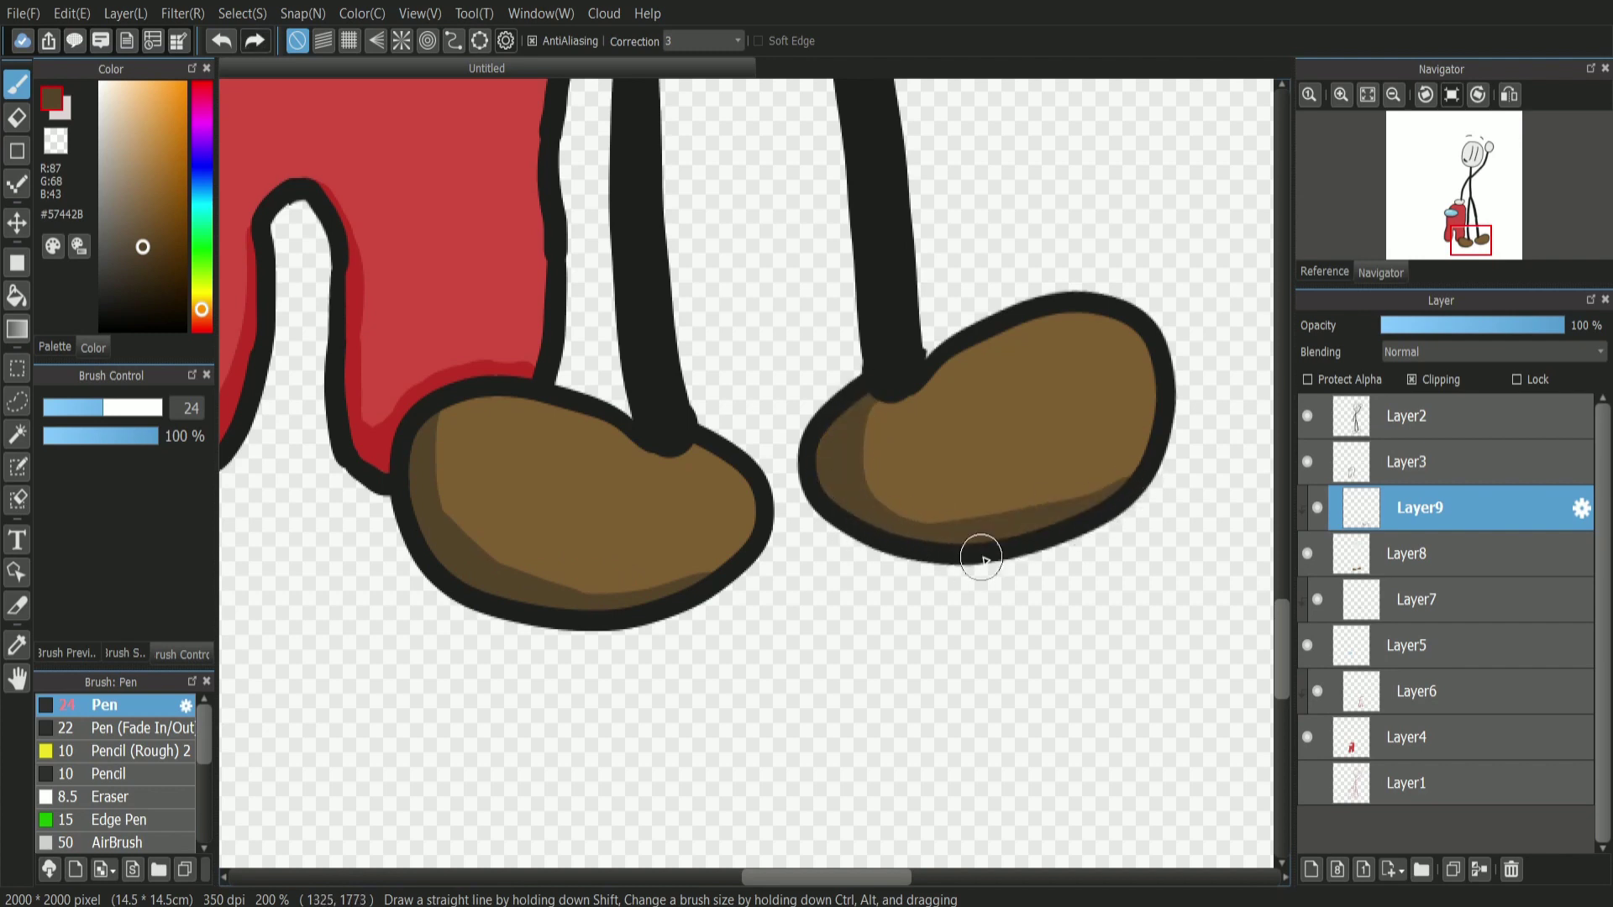
# Shade the edge of the hand resting on the crewmate with grey #CCCCCC, using the pen at size 24.
pyautogui.click(1394, 94)
pyautogui.click(1393, 94)
pyautogui.moveTo(1467, 241); pyautogui.dragTo(1455, 202)
pyautogui.click(16, 645)
pyautogui.click(759, 537)
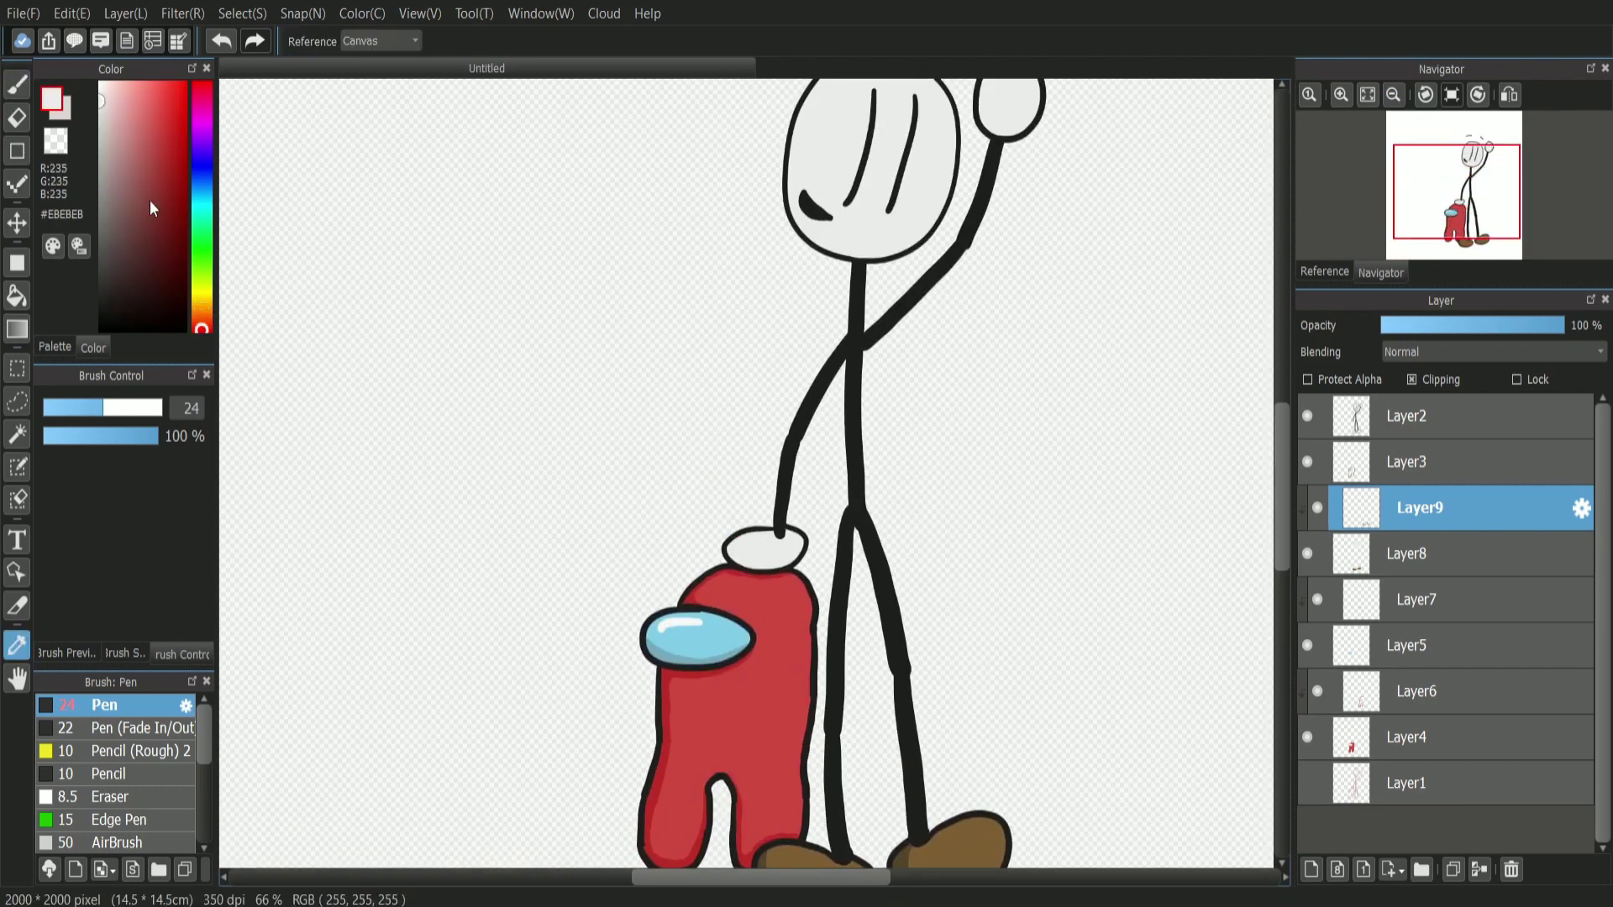
pyautogui.click(17, 84)
pyautogui.scroll(5, 746, 588)
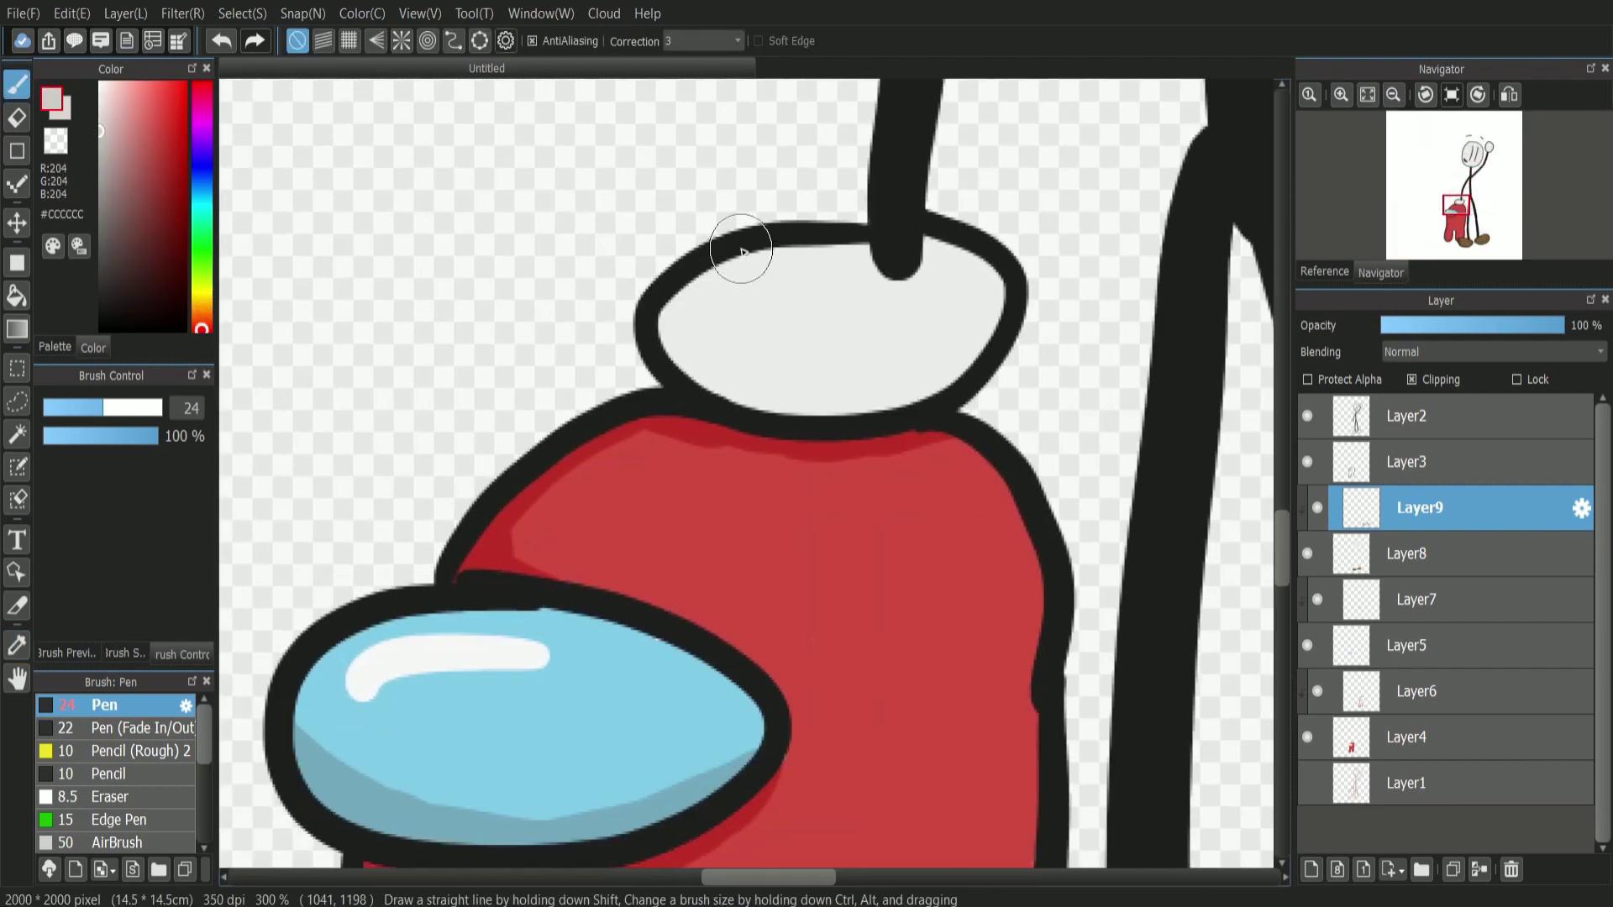
pyautogui.moveTo(741, 249); pyautogui.dragTo(890, 417)
# Shade the left and lower edges of the raised hand with grey #CCCCCC.
pyautogui.moveTo(1457, 217); pyautogui.dragTo(1491, 145)
pyautogui.moveTo(609, 334); pyautogui.dragTo(714, 644)
pyautogui.hotkey('ctrl', 'z')
pyautogui.moveTo(605, 323)
pyautogui.mouseDown()
pyautogui.moveTo(638, 694)
pyautogui.moveTo(625, 689)
pyautogui.mouseUp()
pyautogui.hotkey('ctrl', 'z')
pyautogui.moveTo(547, 647); pyautogui.dragTo(739, 689)
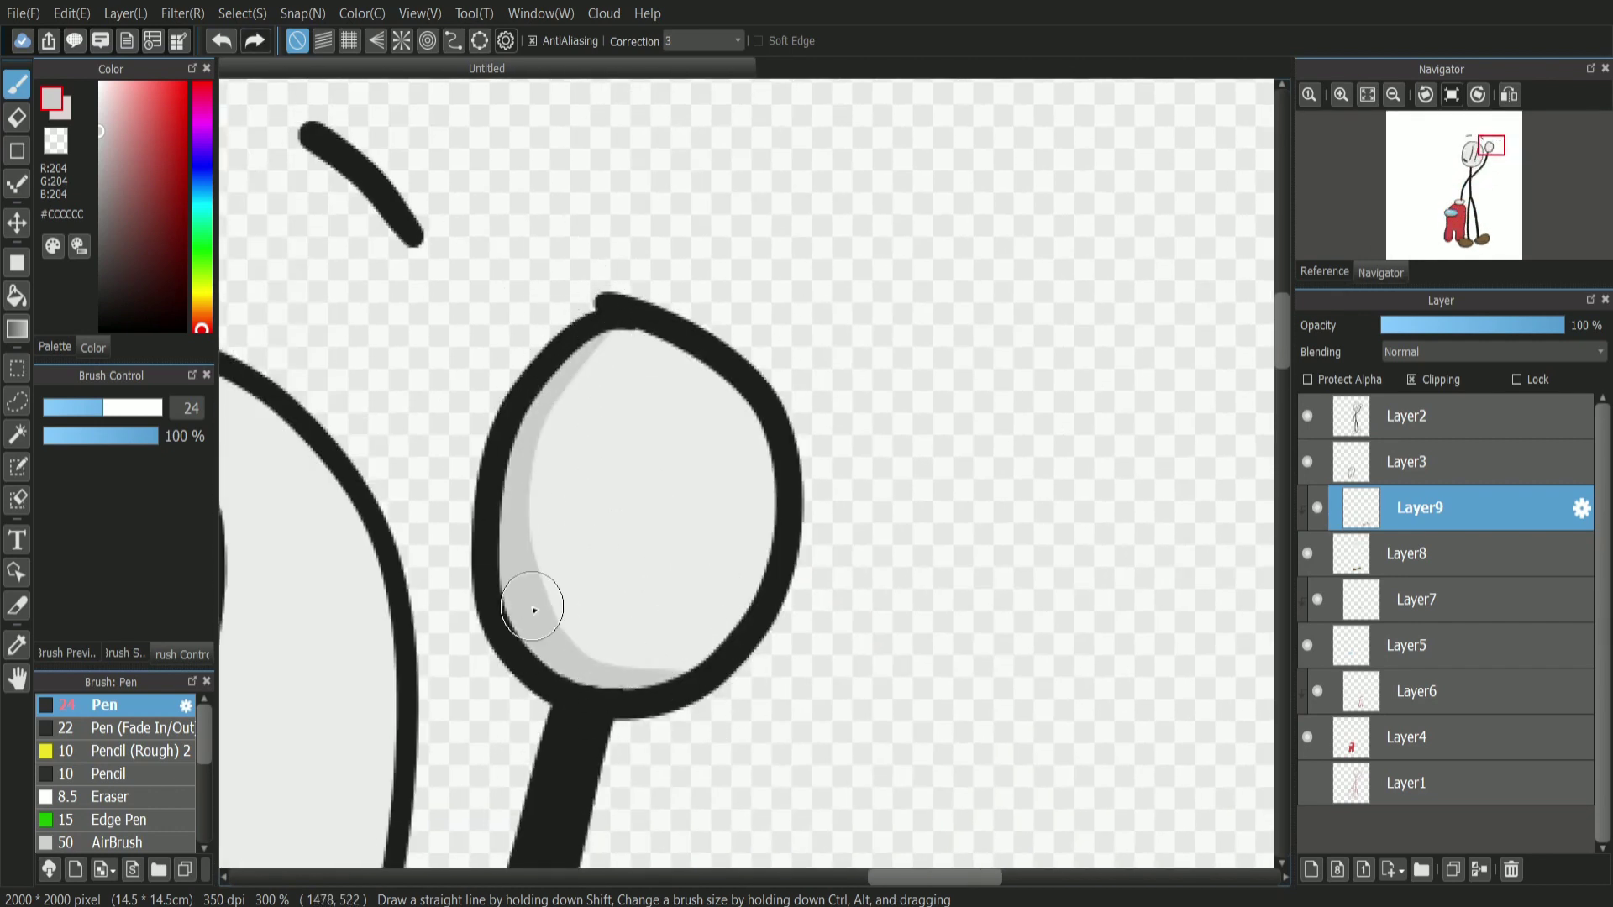
# Shade the left edge of the stick figure's head with a curved stroke of grey #CCCCCC.
pyautogui.click(1467, 152)
pyautogui.click(1393, 95)
pyautogui.moveTo(777, 209); pyautogui.dragTo(622, 690)
pyautogui.hotkey('ctrl', 'z')
pyautogui.hotkey('ctrl', 'z')
pyautogui.moveTo(749, 248)
pyautogui.mouseDown()
pyautogui.moveTo(663, 724)
pyautogui.moveTo(630, 625)
pyautogui.moveTo(628, 761)
pyautogui.mouseUp()
pyautogui.hotkey('ctrl', 'z')
pyautogui.hotkey('ctrl', 'z')
pyautogui.moveTo(718, 277)
pyautogui.mouseDown()
pyautogui.moveTo(648, 682)
pyautogui.moveTo(672, 746)
pyautogui.mouseUp()
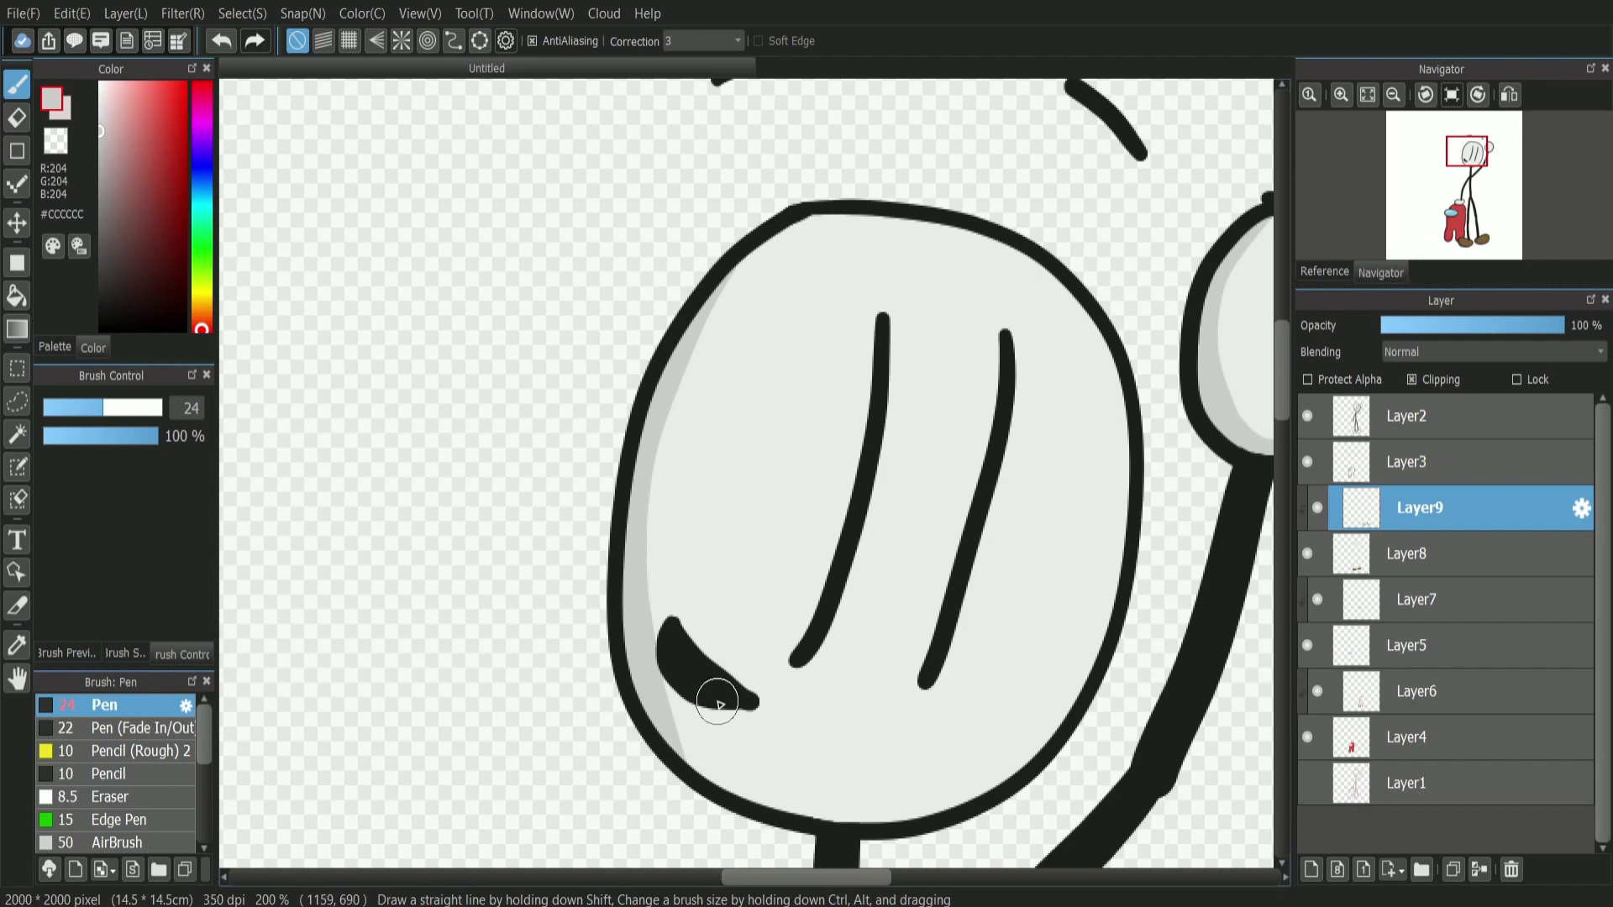
# Extend the head's grey shading around the chin along the lower edge.
pyautogui.moveTo(649, 663); pyautogui.dragTo(773, 793)
pyautogui.moveTo(650, 703)
pyautogui.mouseDown()
pyautogui.moveTo(1045, 834)
pyautogui.moveTo(944, 829)
pyautogui.mouseUp()
pyautogui.hotkey('ctrl', 'z')
pyautogui.hotkey('ctrl', 'z')
pyautogui.moveTo(648, 722); pyautogui.dragTo(1024, 844)
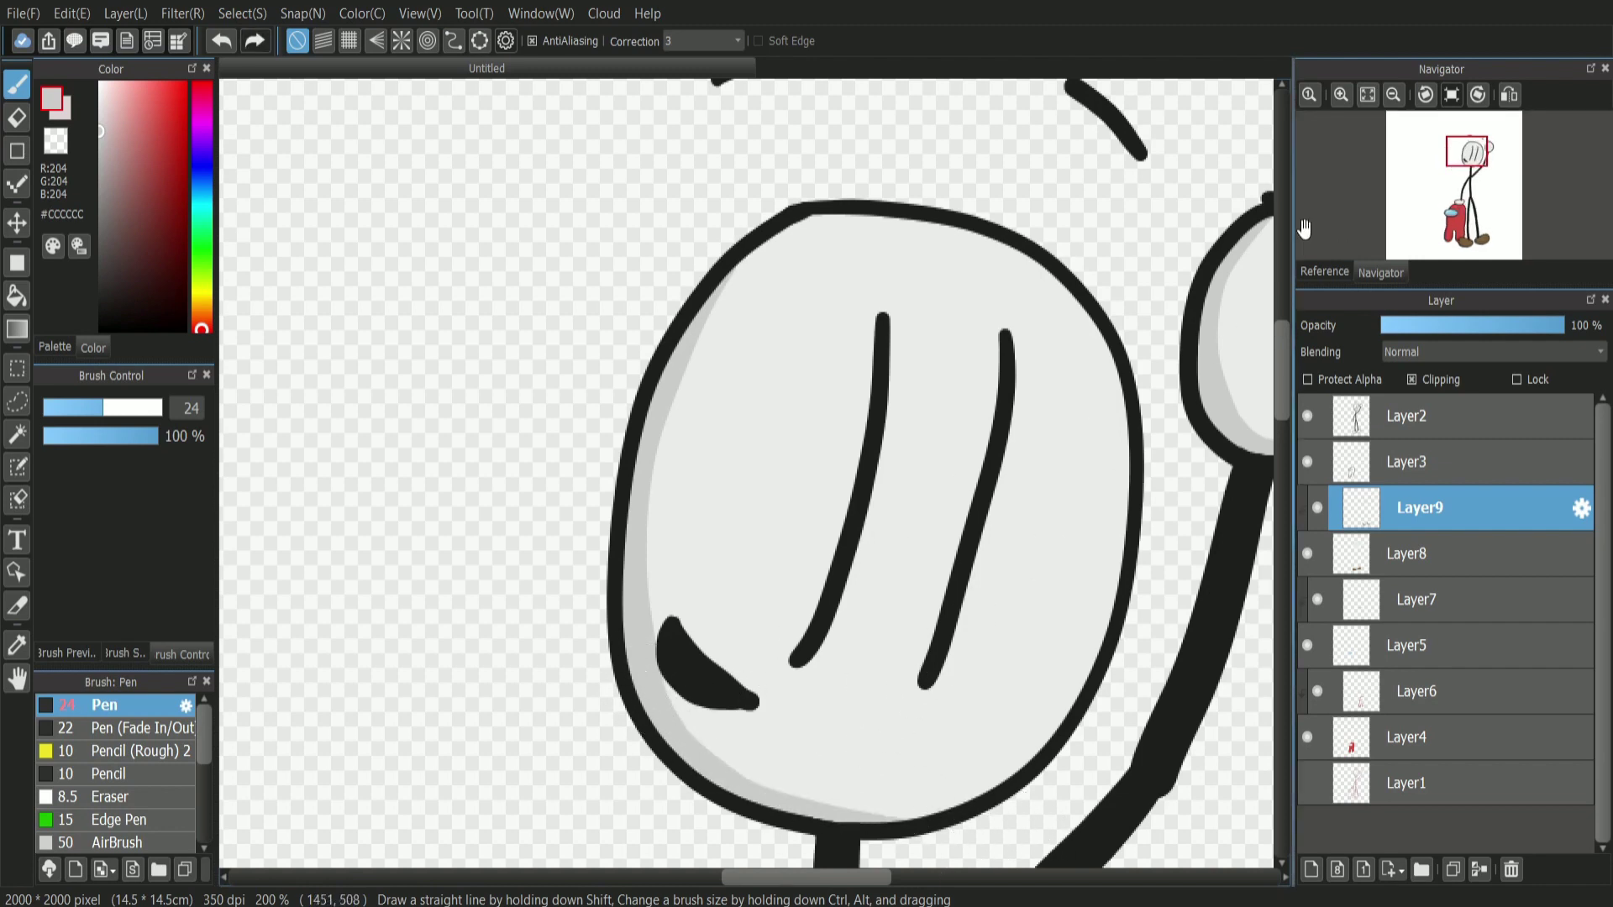
# On a new layer above Layer1, draw a red #D04A41 rectangle and place it behind the head and raised hand.
pyautogui.click(1394, 95)
pyautogui.click(1393, 95)
pyautogui.moveTo(1467, 154); pyautogui.dragTo(1471, 189)
pyautogui.click(1391, 96)
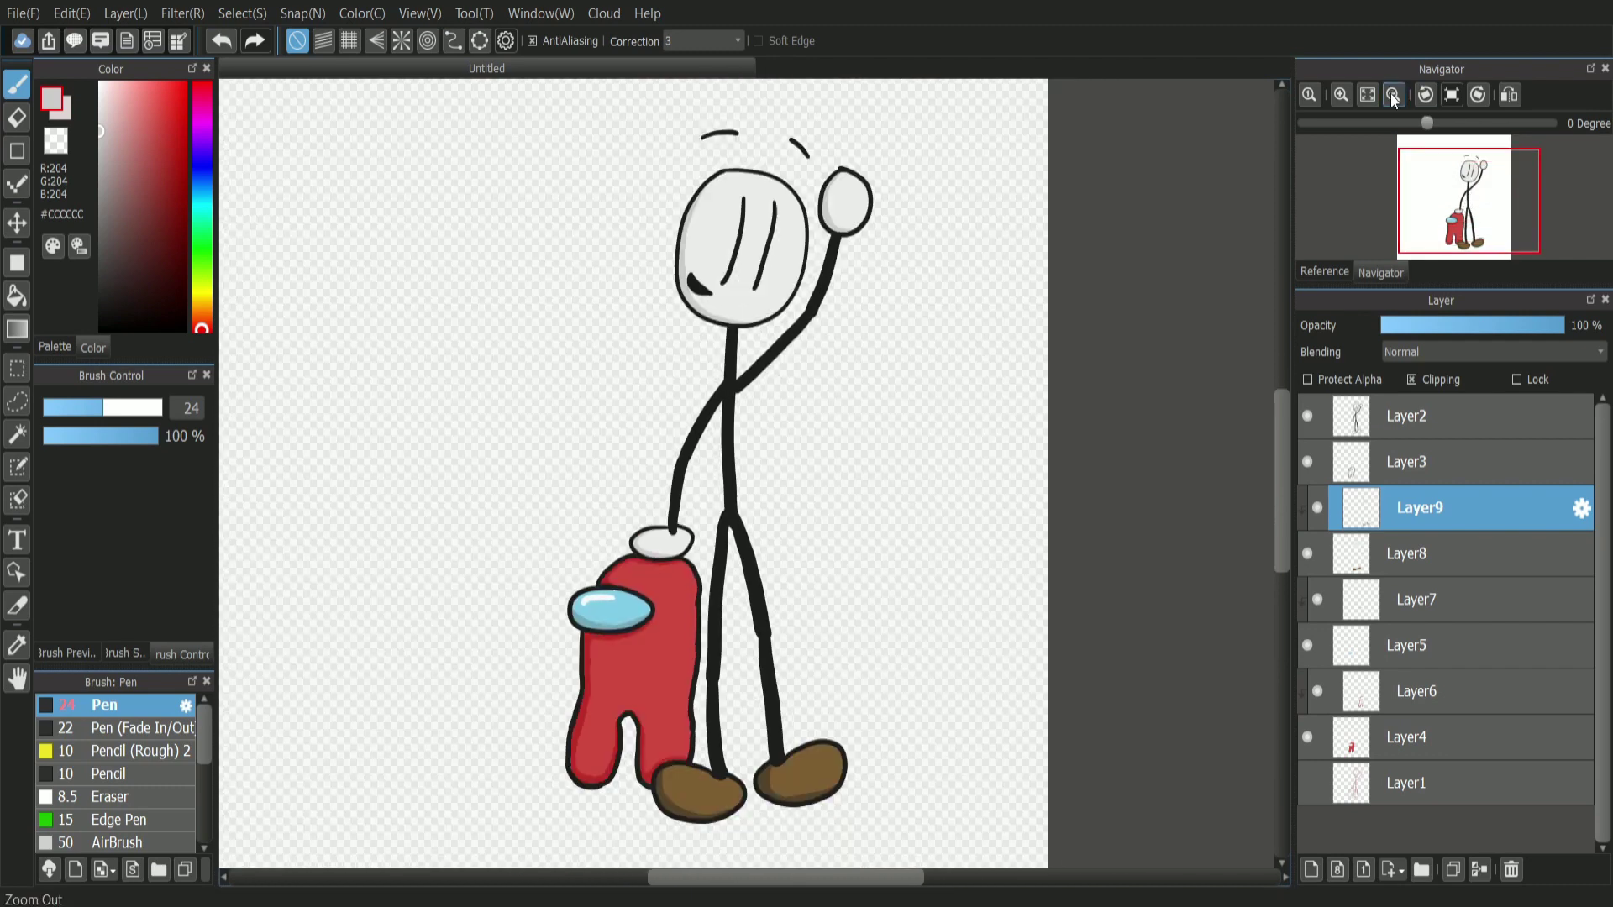
pyautogui.click(1392, 94)
pyautogui.click(1368, 94)
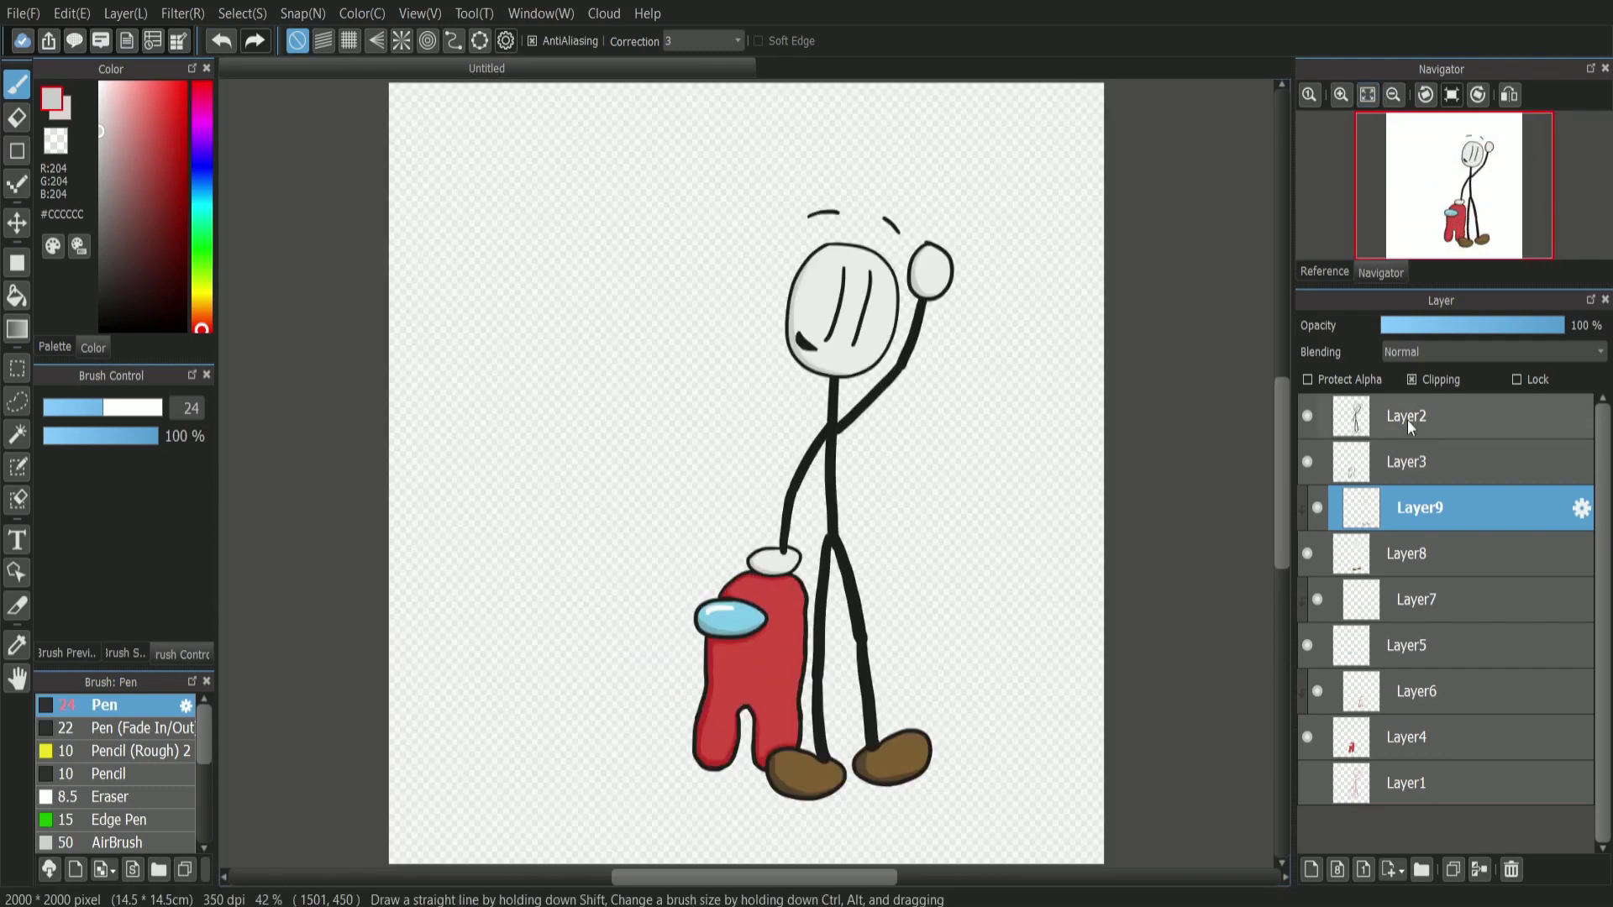
pyautogui.click(1407, 783)
pyautogui.click(1311, 869)
pyautogui.press('i')
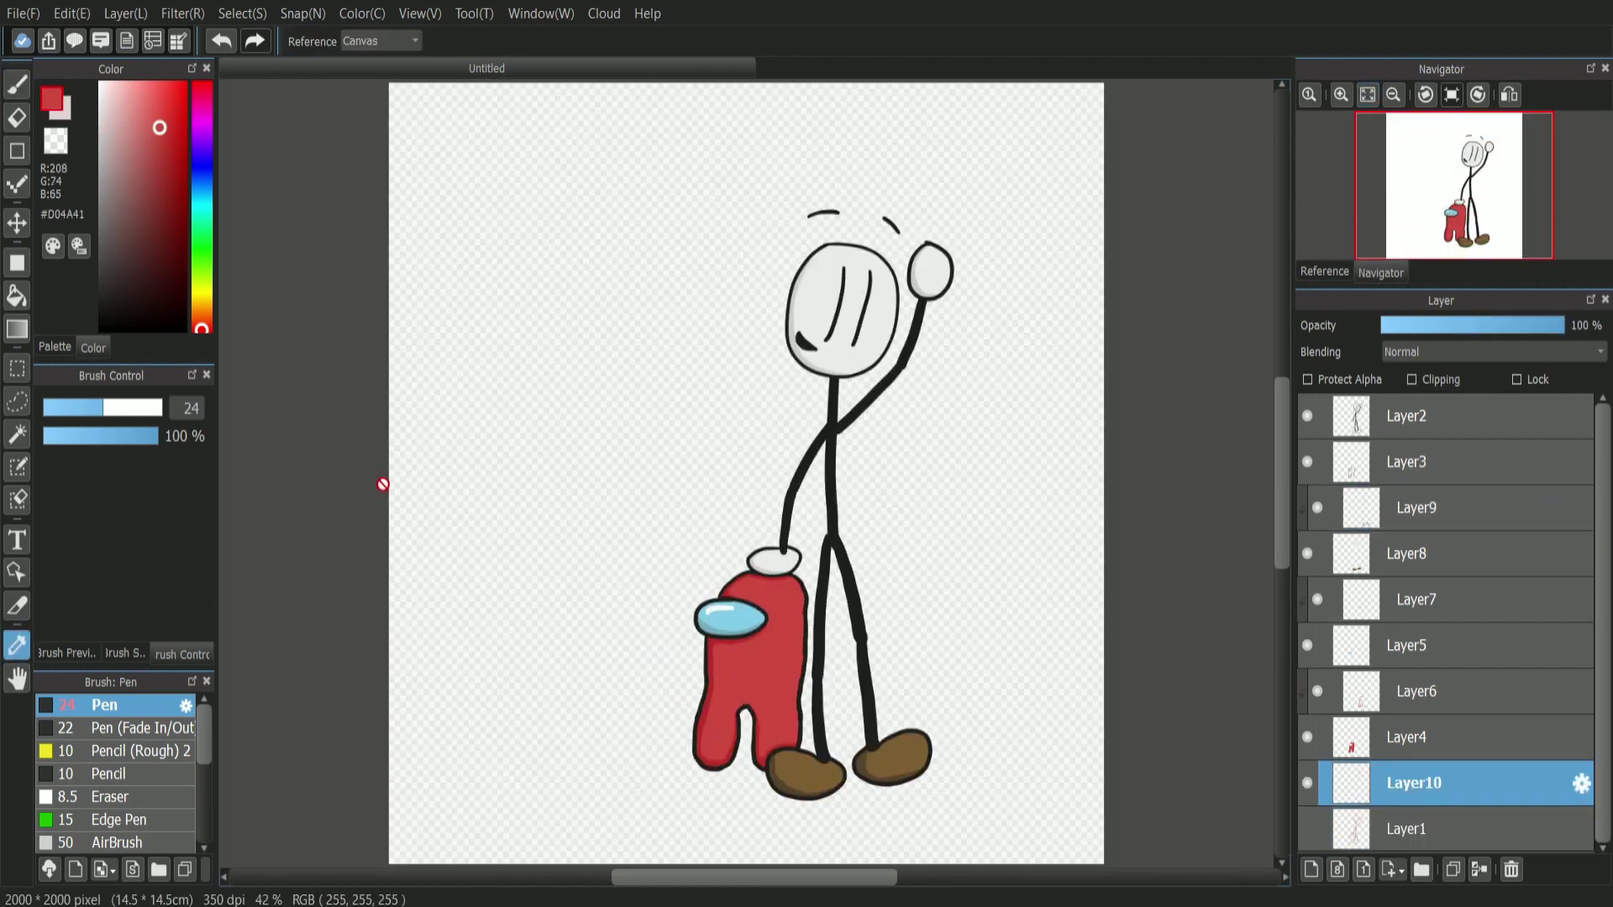
pyautogui.click(17, 262)
pyautogui.moveTo(697, 392); pyautogui.dragTo(996, 695)
pyautogui.click(17, 234)
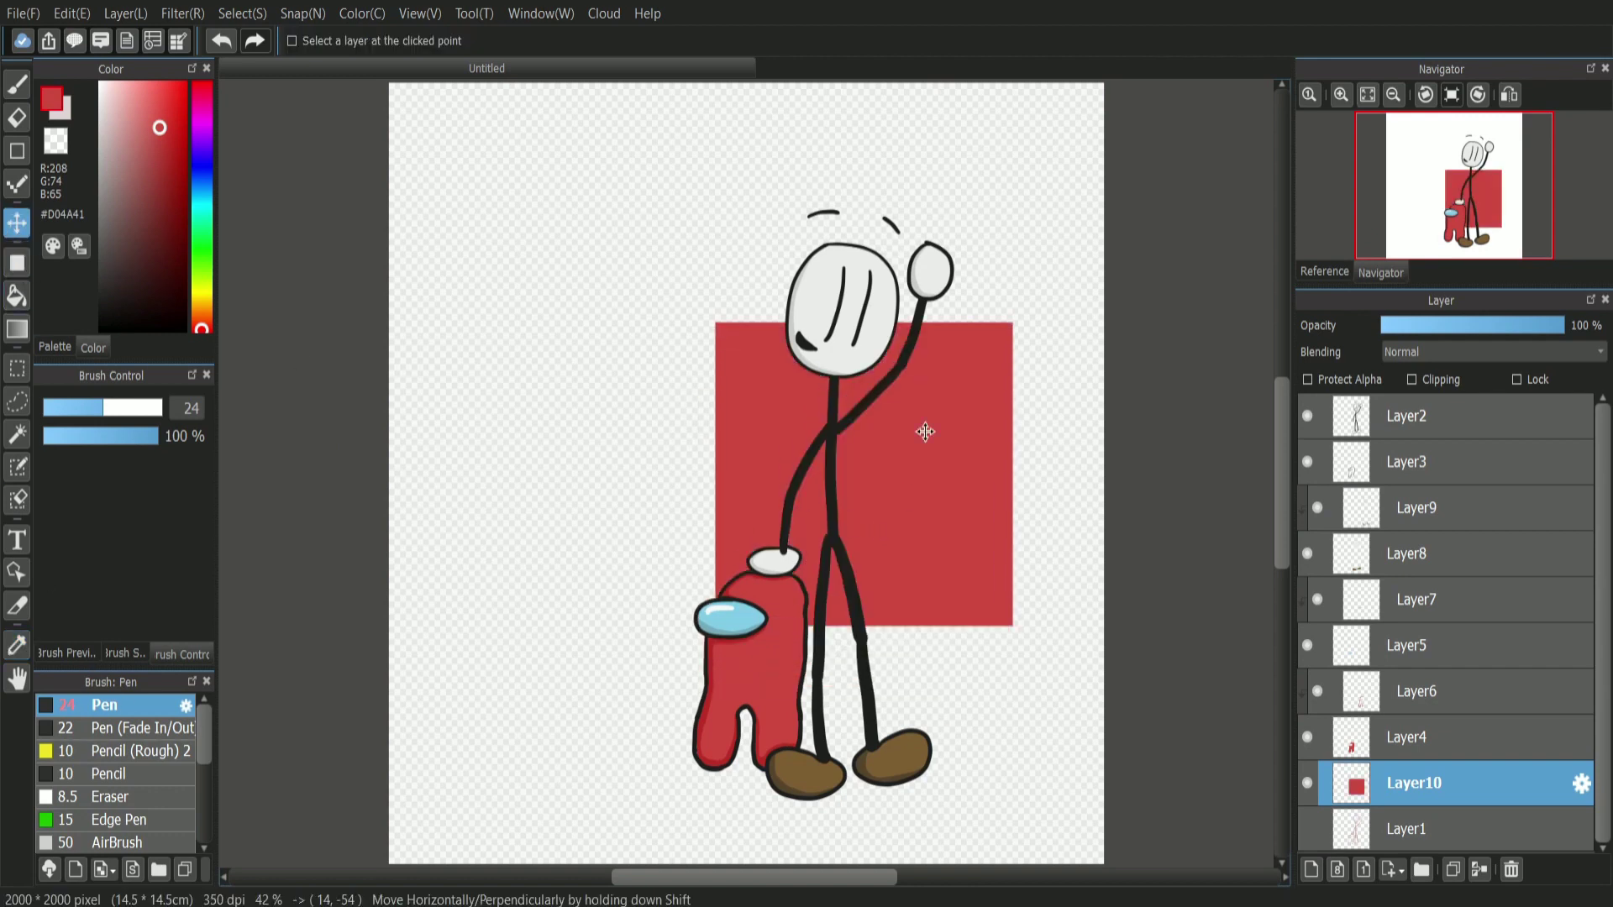
pyautogui.moveTo(909, 568); pyautogui.dragTo(940, 360)
# On a new layer above the red rectangle, draw a light grey #EBEBEB rectangle and shift it up and left behind the crewmate.
pyautogui.press('i')
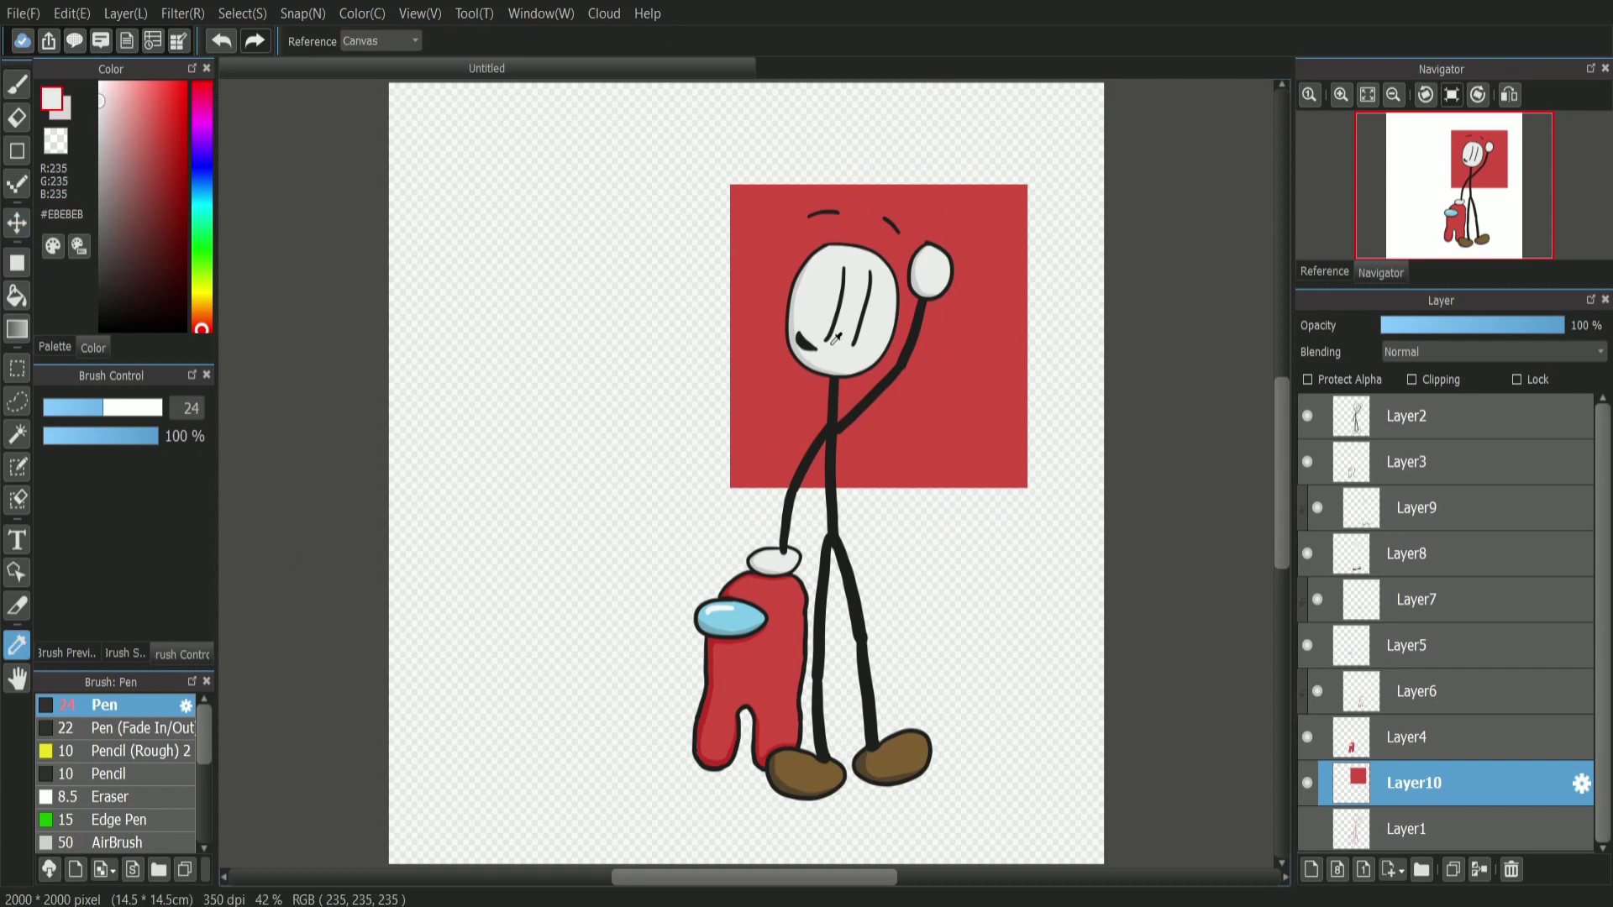
pyautogui.click(17, 262)
pyautogui.click(1311, 869)
pyautogui.moveTo(645, 397); pyautogui.dragTo(944, 708)
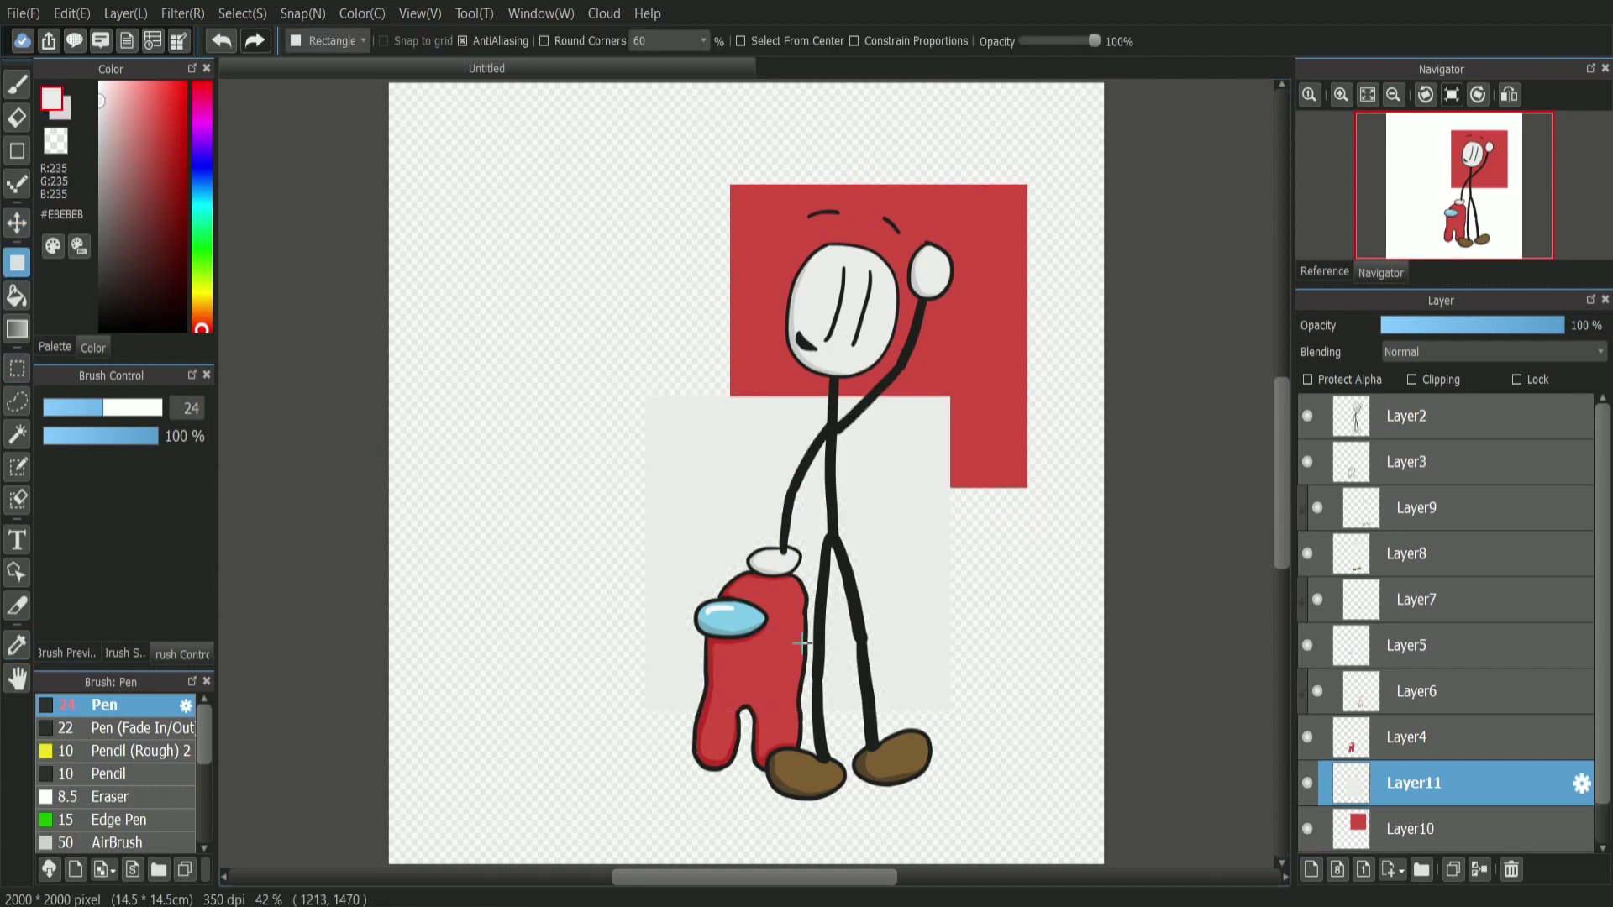
pyautogui.click(16, 223)
pyautogui.moveTo(881, 561); pyautogui.dragTo(833, 520)
# Move the red rectangle slightly lower and the light grey rectangle further left and down, keeping them overlapping.
pyautogui.click(1359, 827)
pyautogui.moveTo(991, 501); pyautogui.dragTo(937, 473)
pyautogui.click(1355, 783)
pyautogui.moveTo(916, 555); pyautogui.dragTo(896, 576)
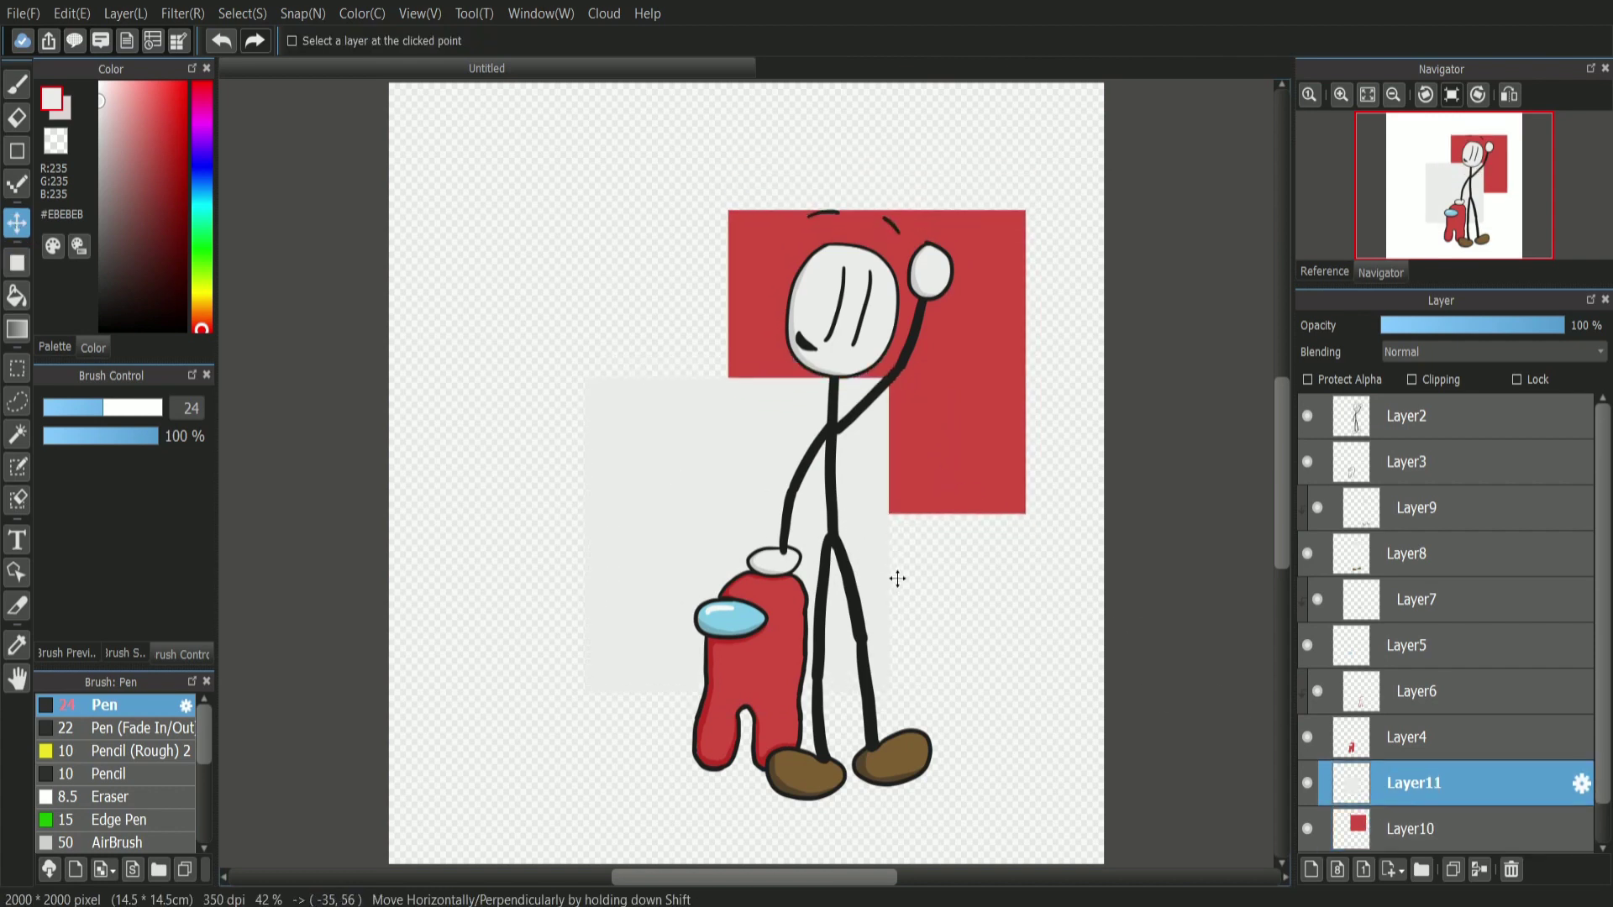